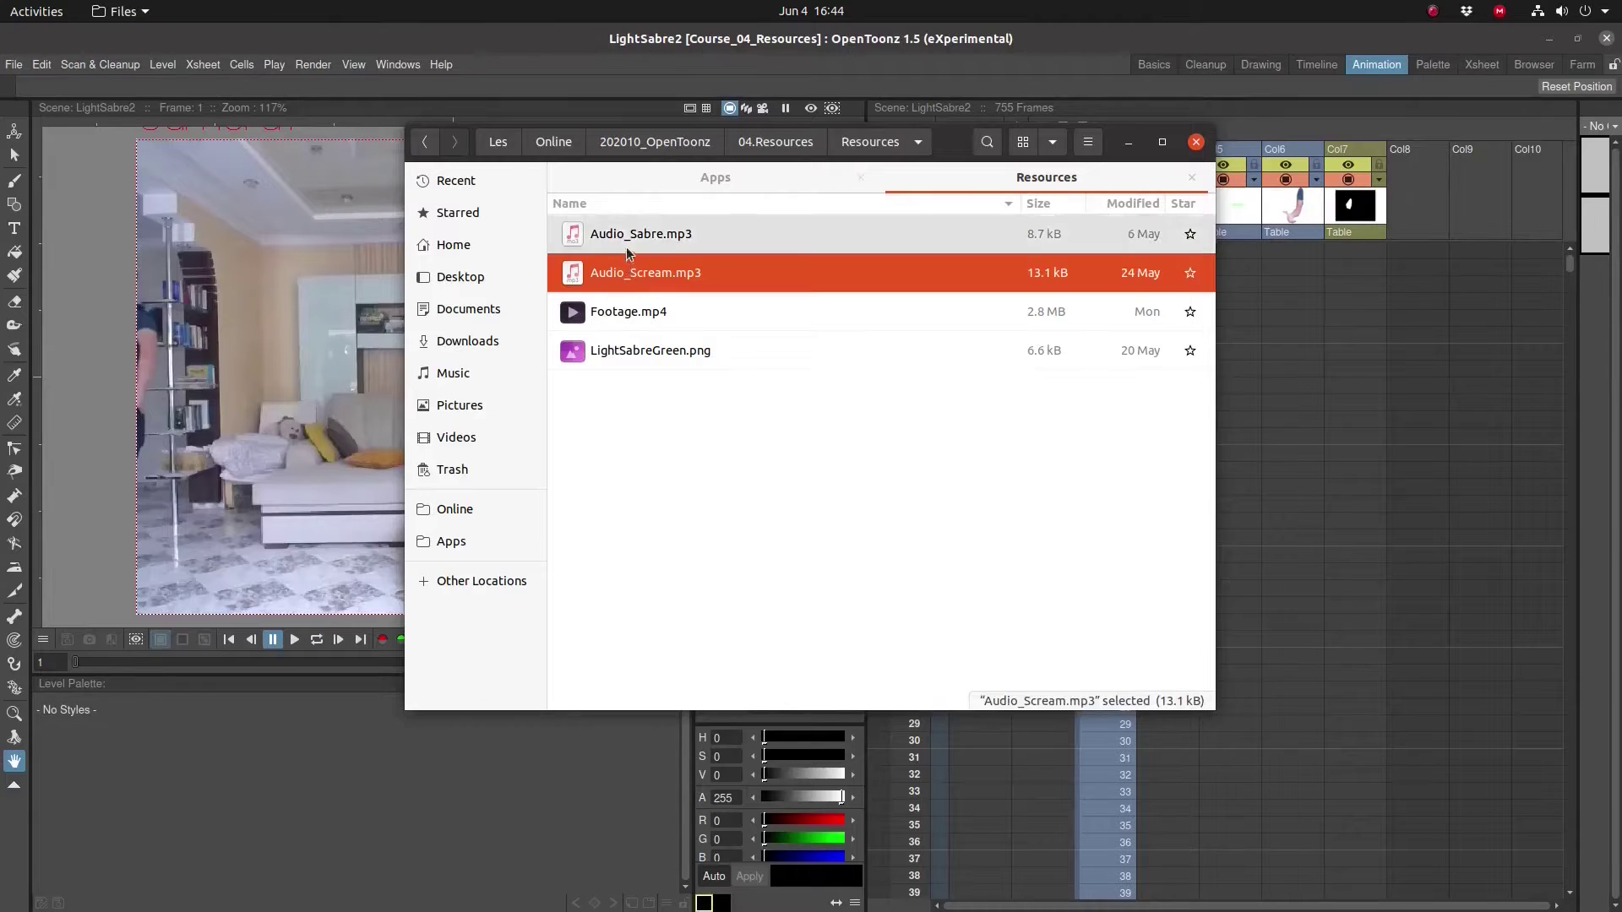
# Load Audio_Sabre.mp3 and Audio_Scream.mp3 from their original location into Col8 and Col9 of the scene
pyautogui.keyDown('shift'); pyautogui.click(626, 240); pyautogui.keyUp('shift')
pyautogui.moveTo(626, 240); pyautogui.dragTo(1410, 246)
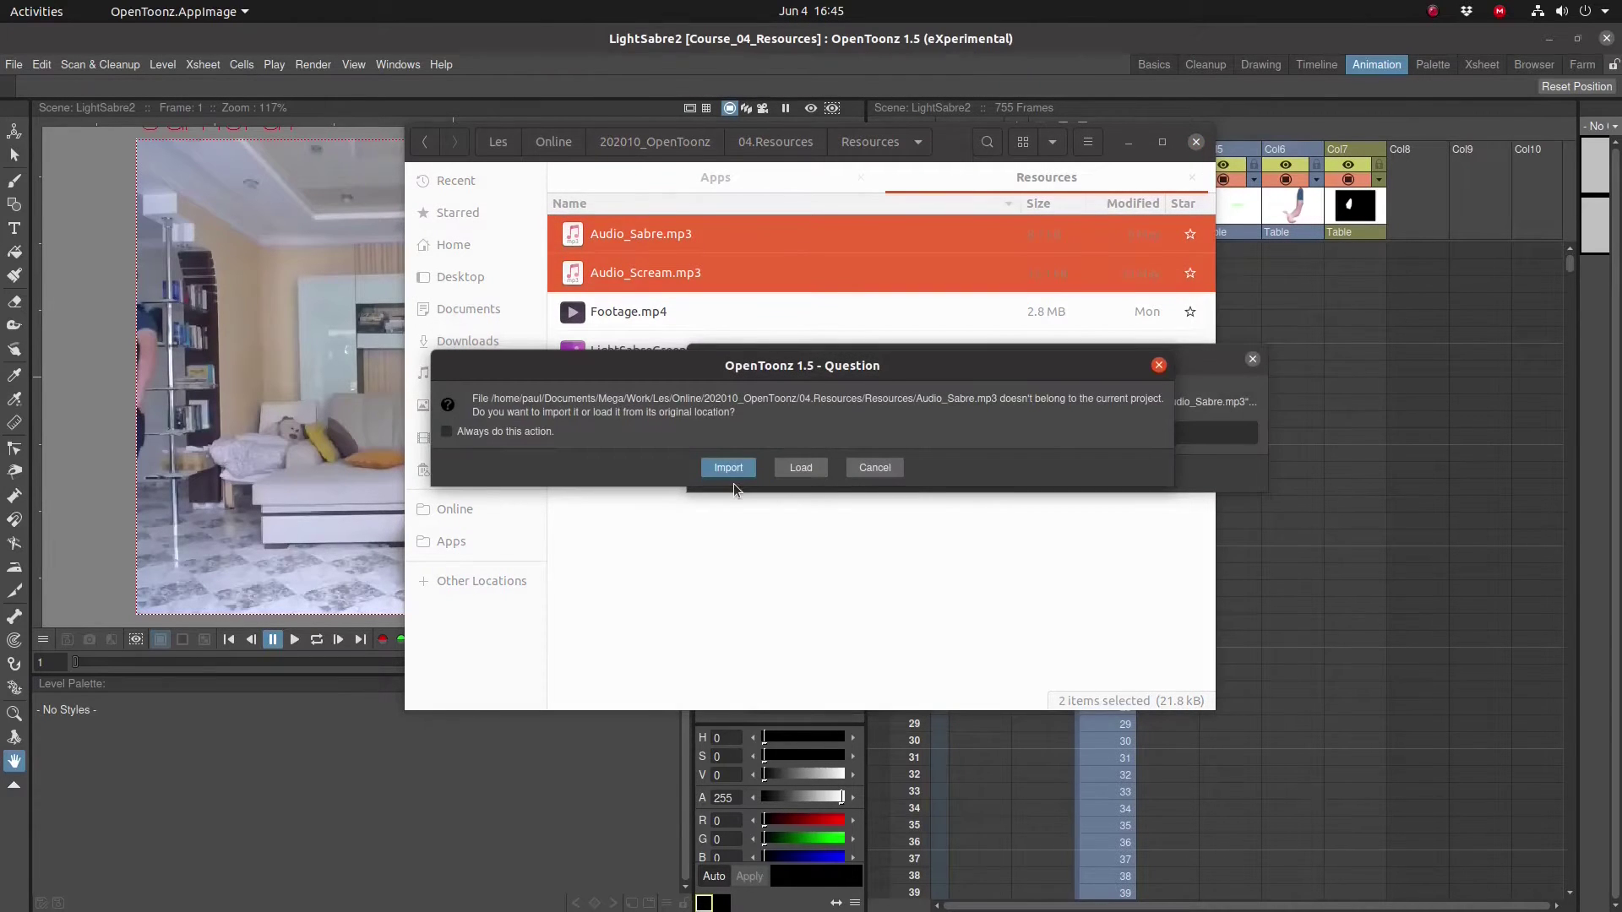
pyautogui.click(799, 468)
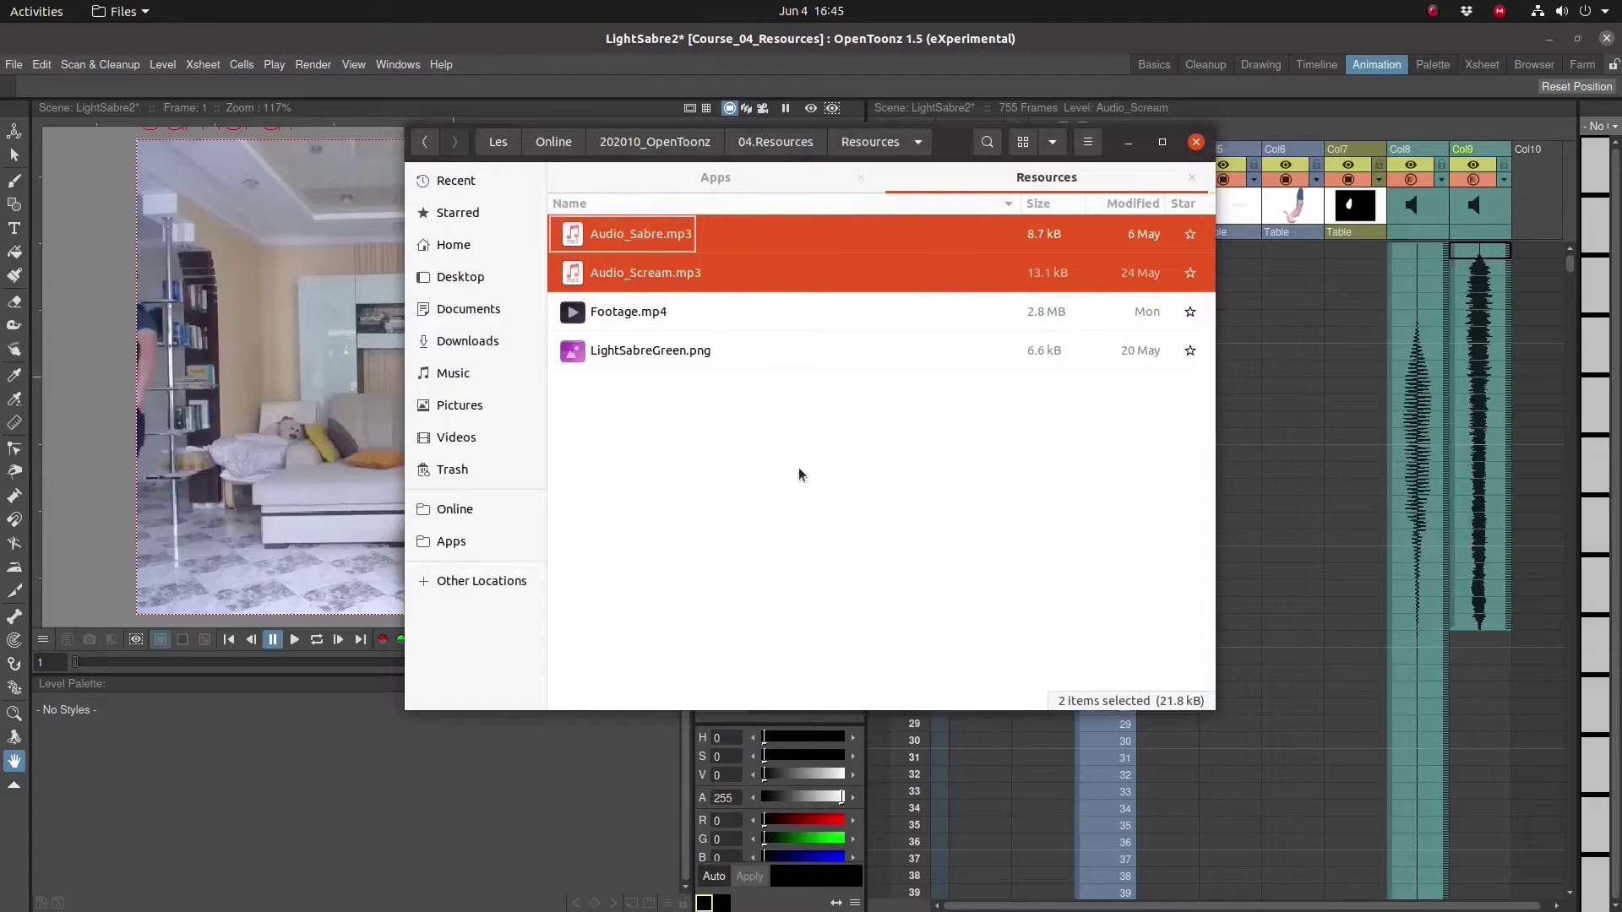
# Listen to the sounds in Col8 and Col9, and disable the scream sound in Col9
pyautogui.click(1464, 320)
pyautogui.click(1413, 202)
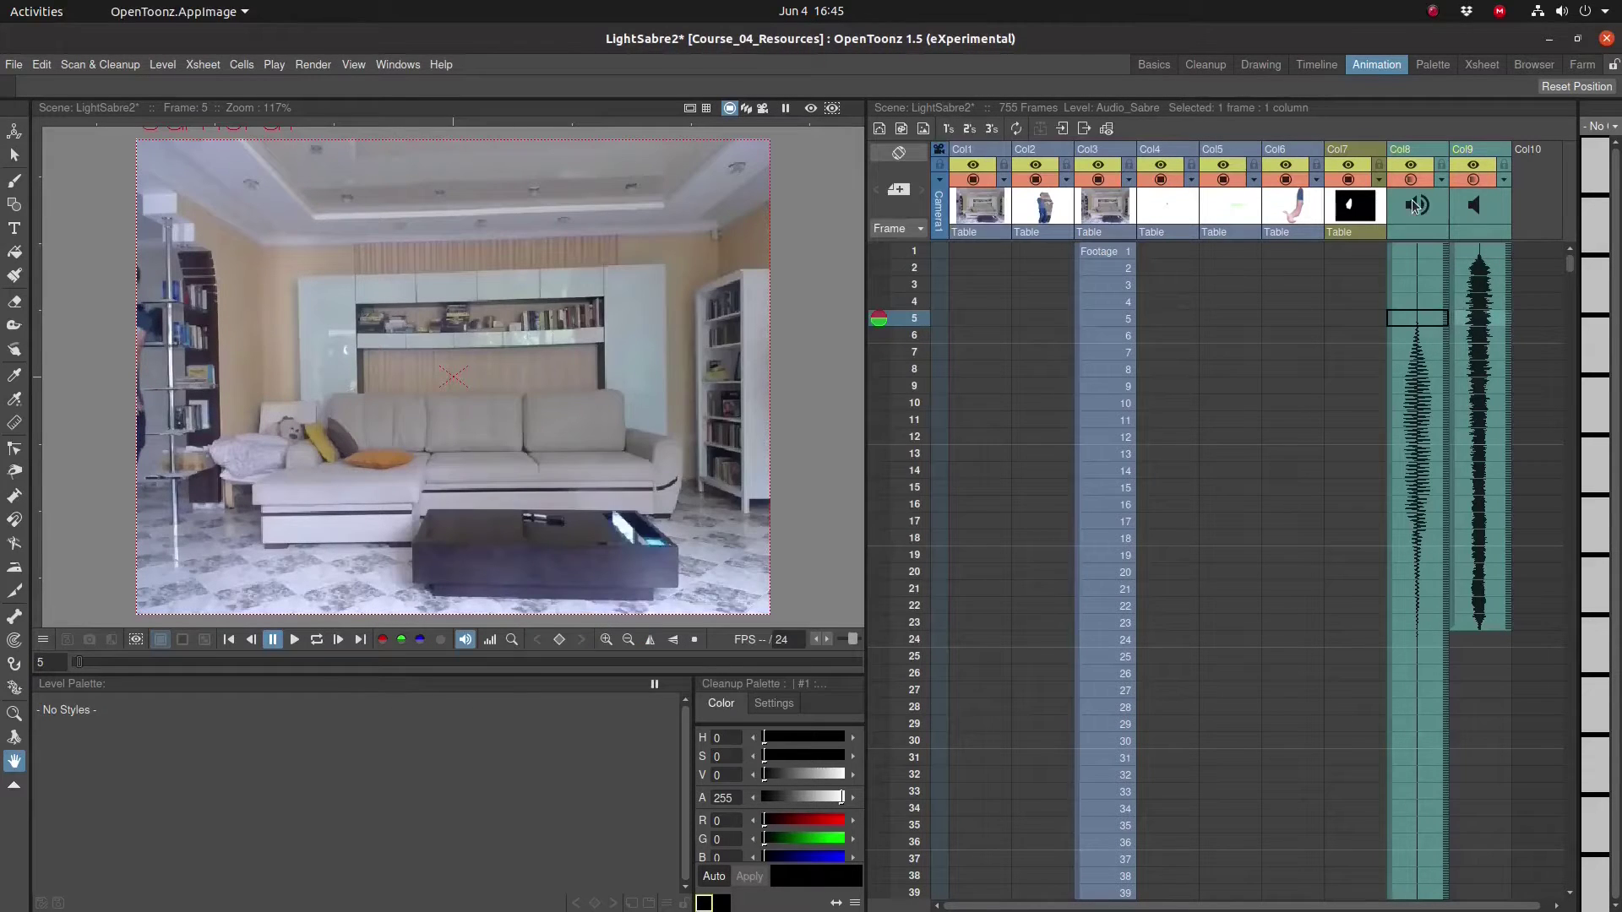
pyautogui.click(1475, 207)
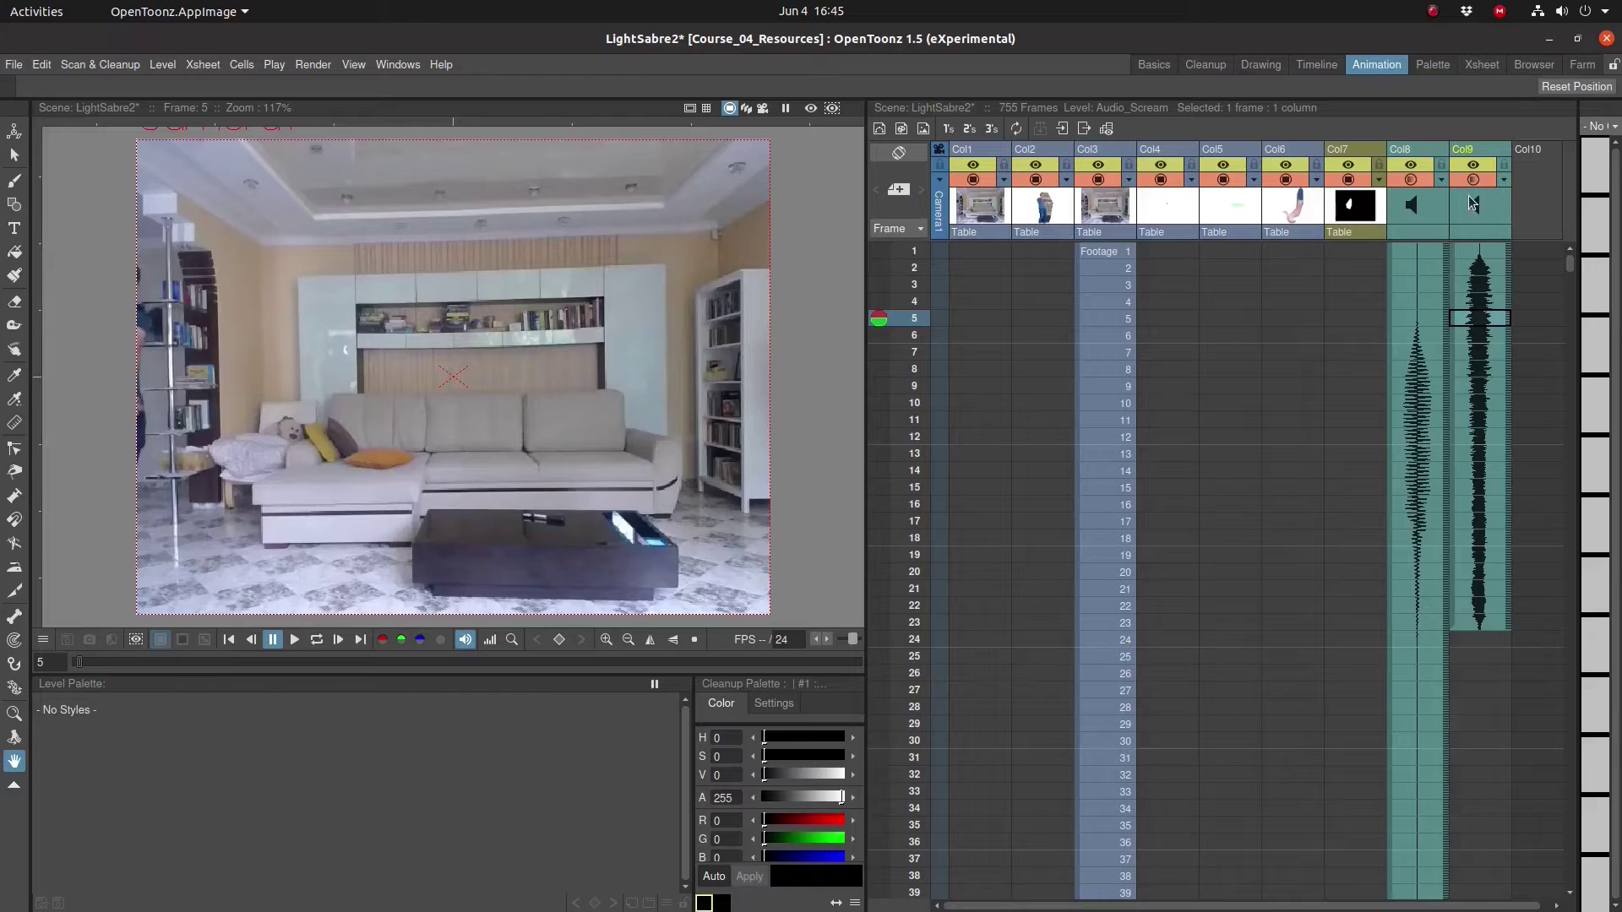
pyautogui.click(1474, 165)
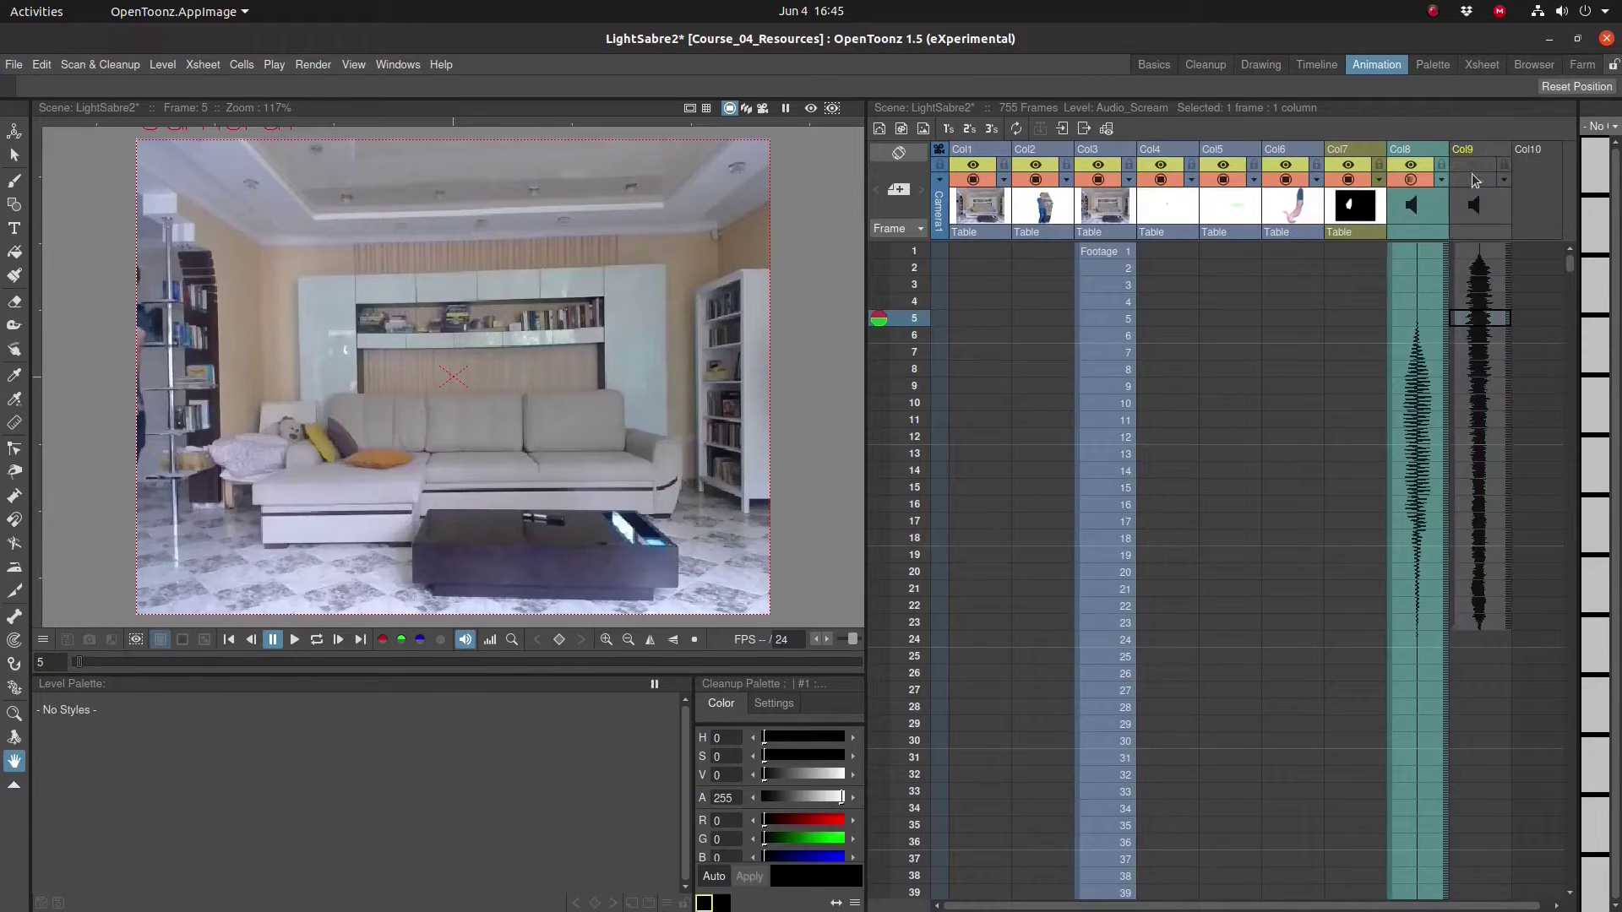
# Set a start marker at frame 1 and play the opening of the scene with the sabre sound
pyautogui.rightClick(900, 253)
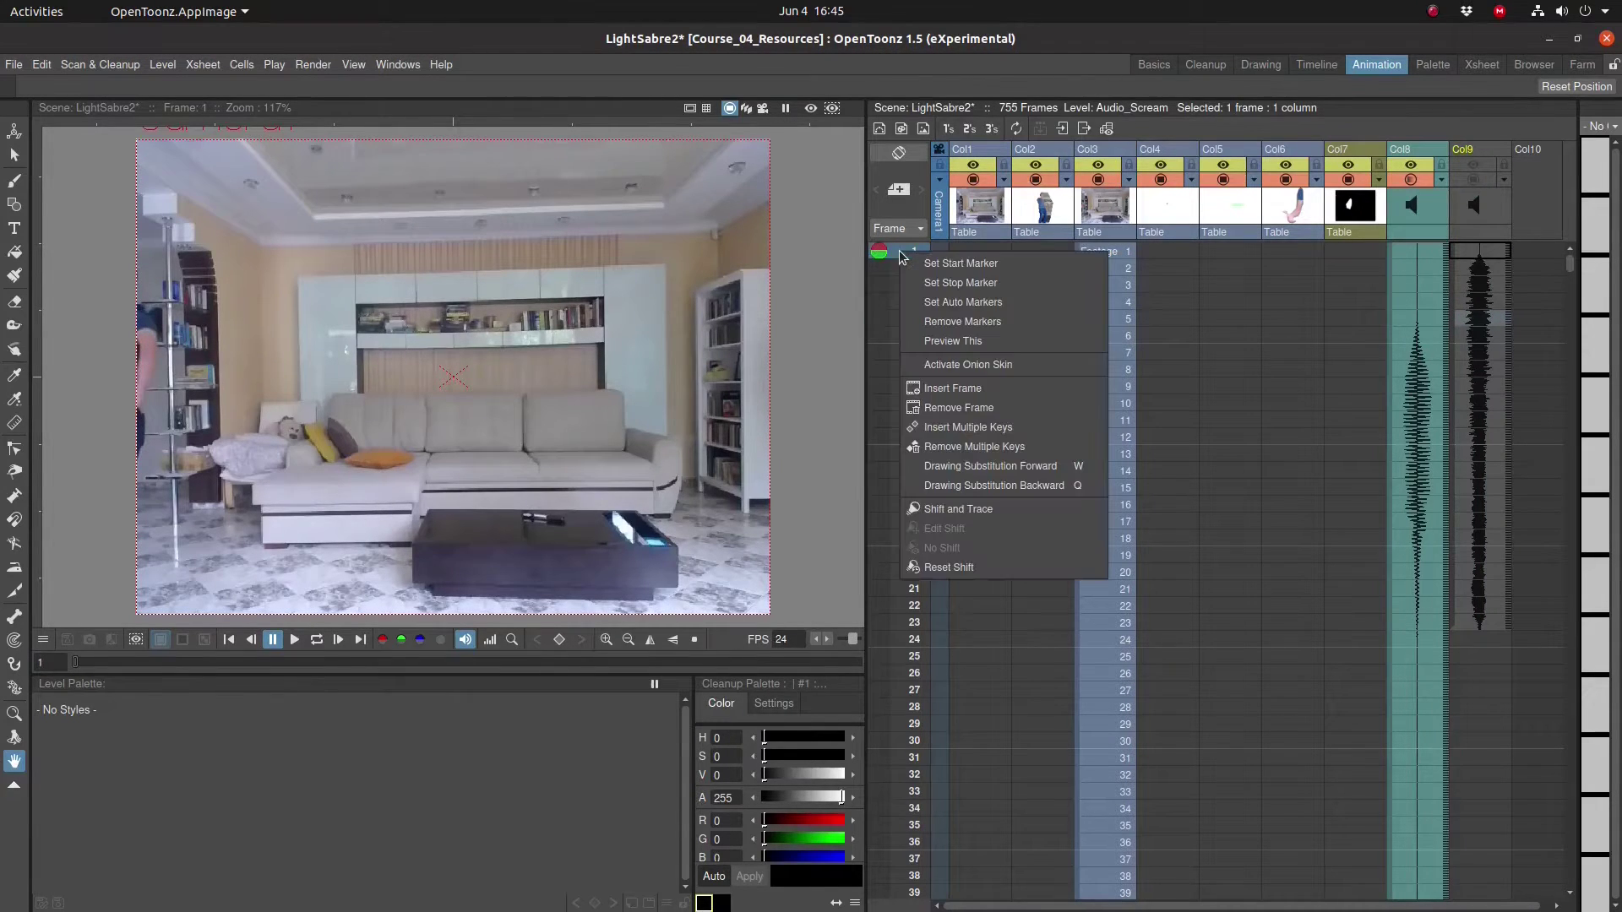
pyautogui.click(960, 262)
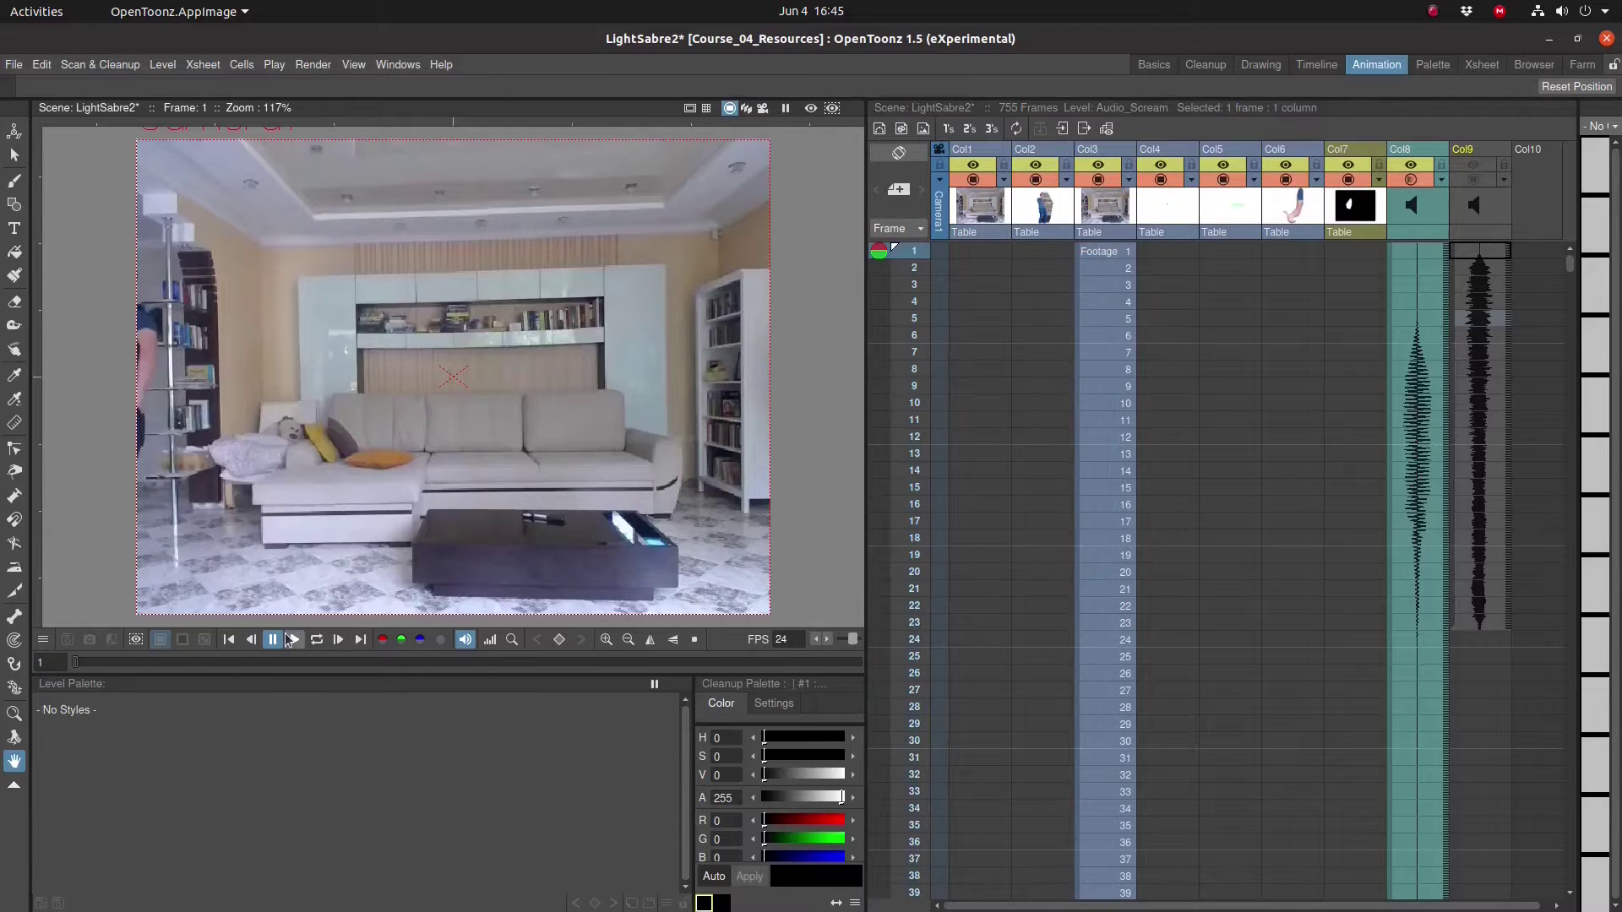
pyautogui.click(287, 642)
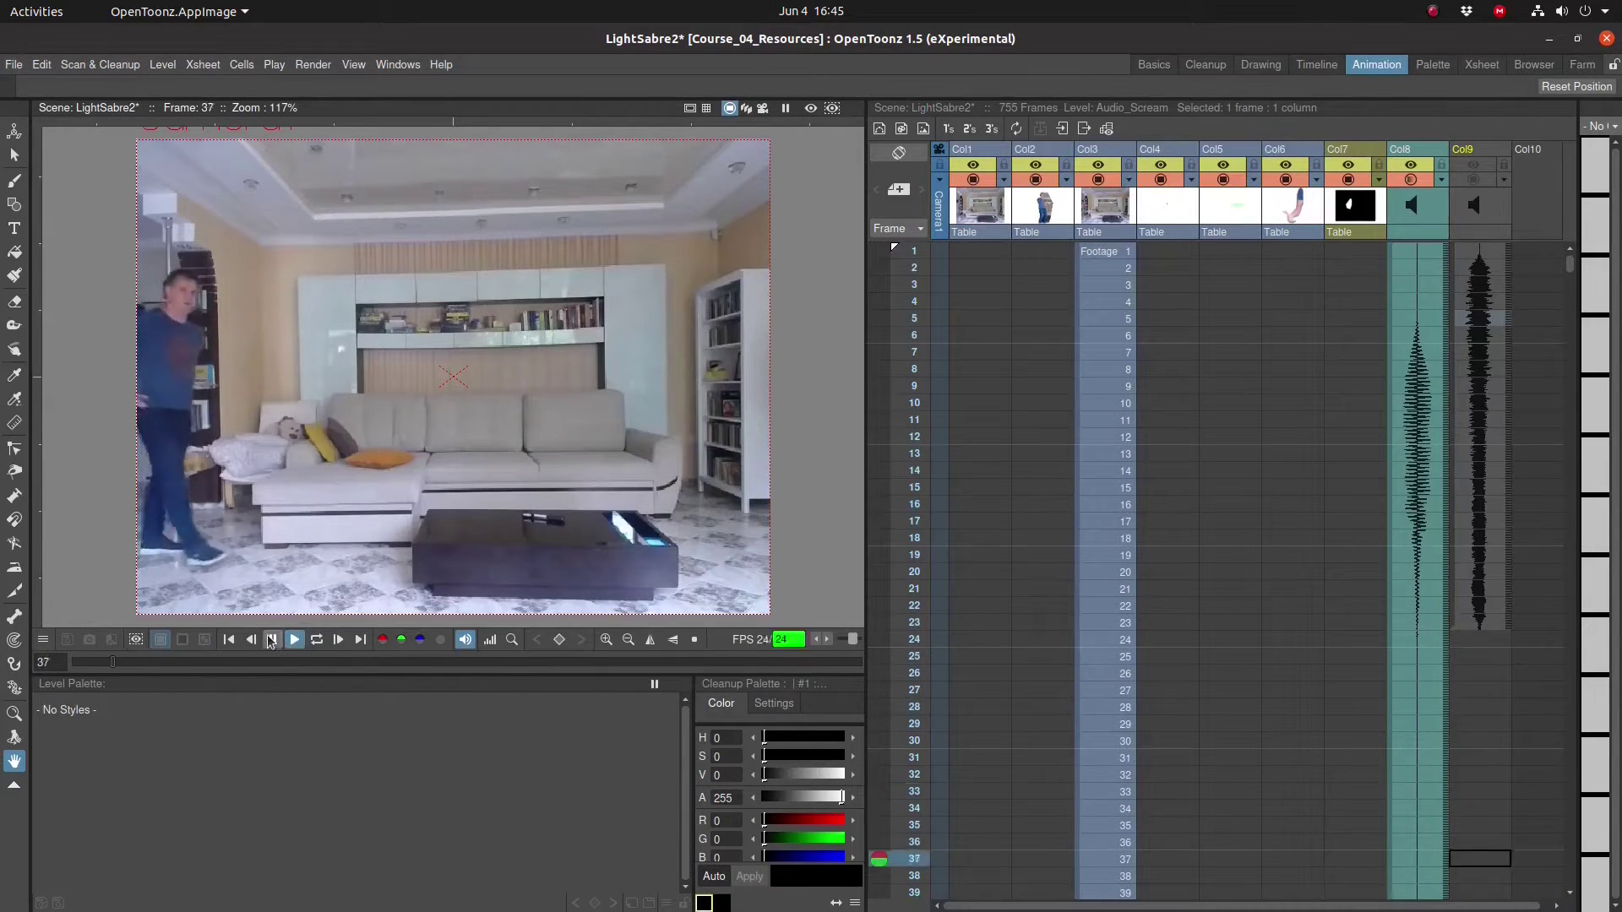
pyautogui.click(272, 640)
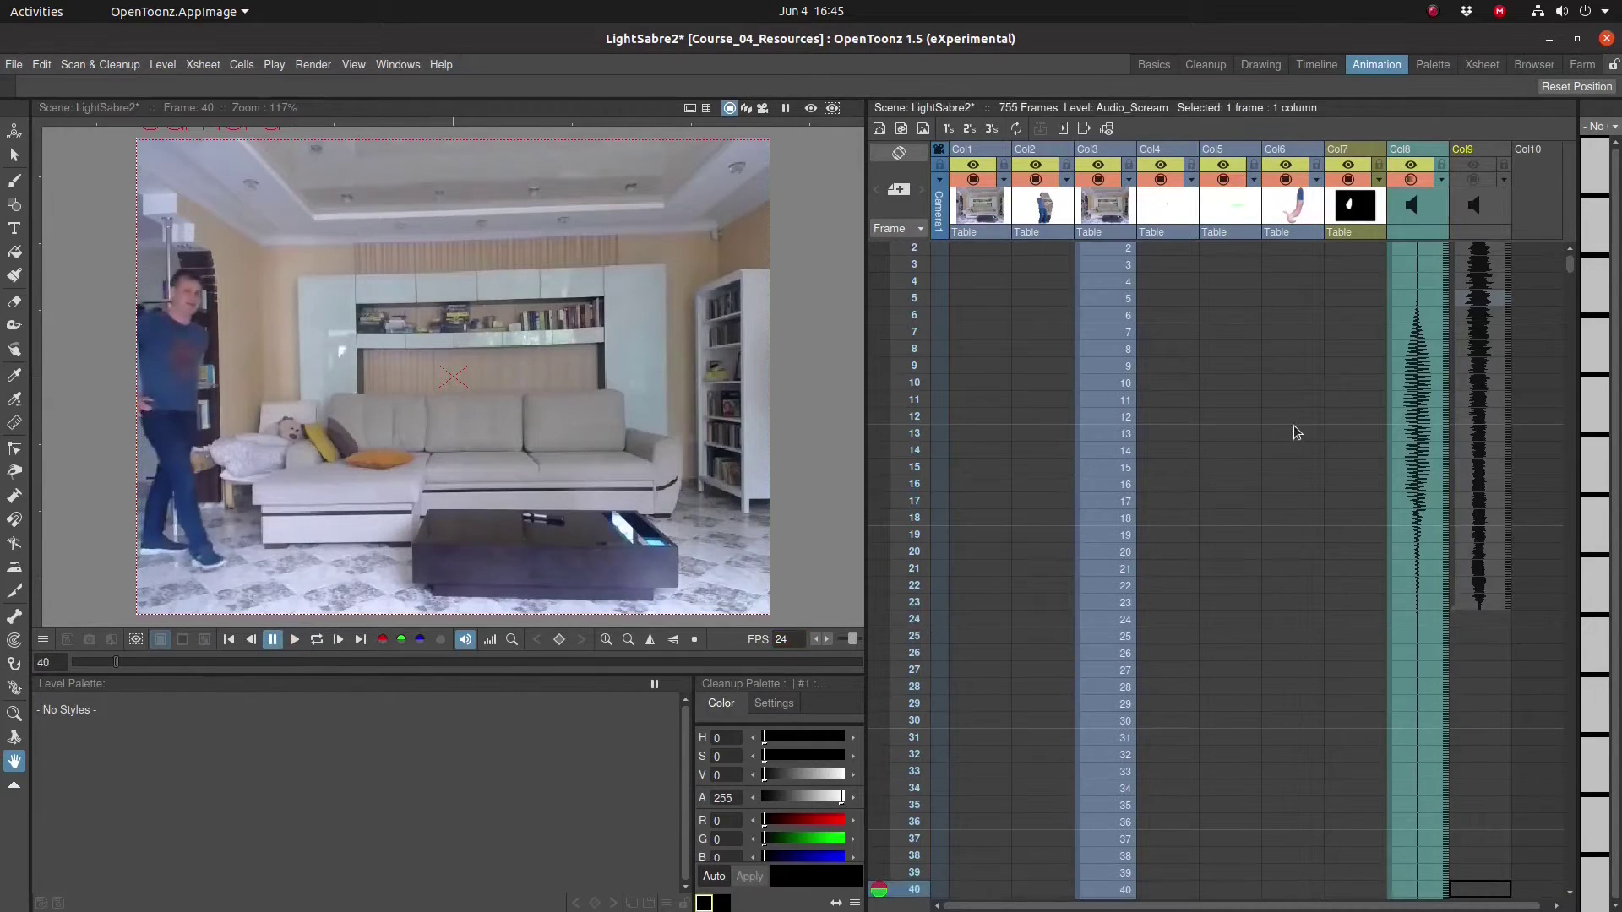
# Delete the silent start of the sabre sound in Col8, frames 1 to 5
pyautogui.click(1422, 296)
pyautogui.keyDown('shift'); pyautogui.click(1415, 257); pyautogui.keyUp('shift')
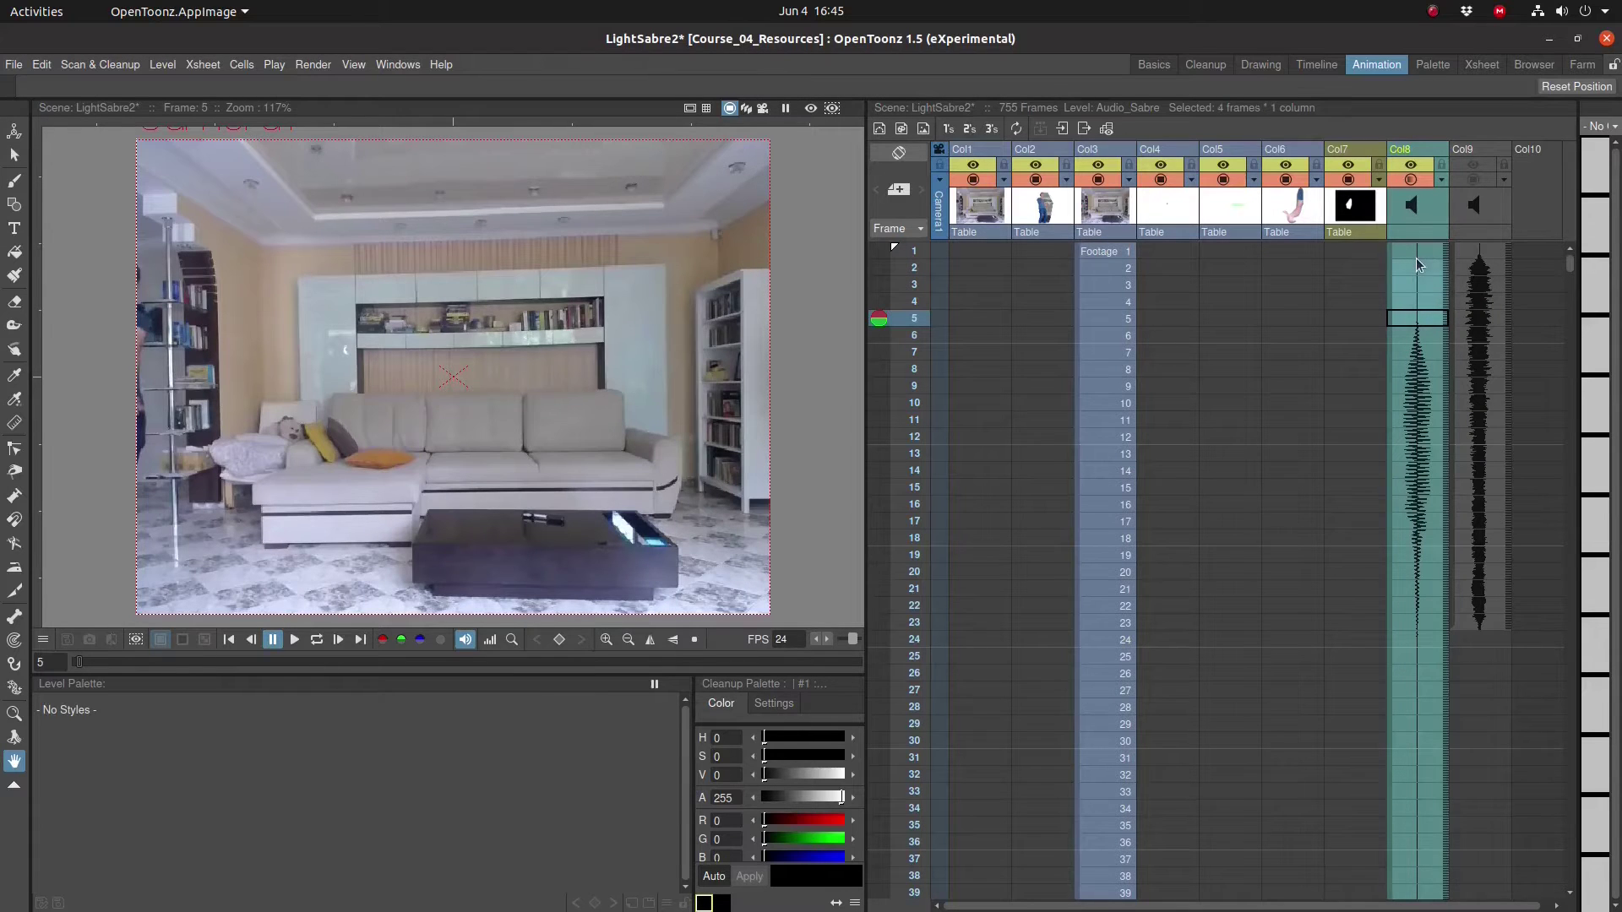
pyautogui.press('Delete')
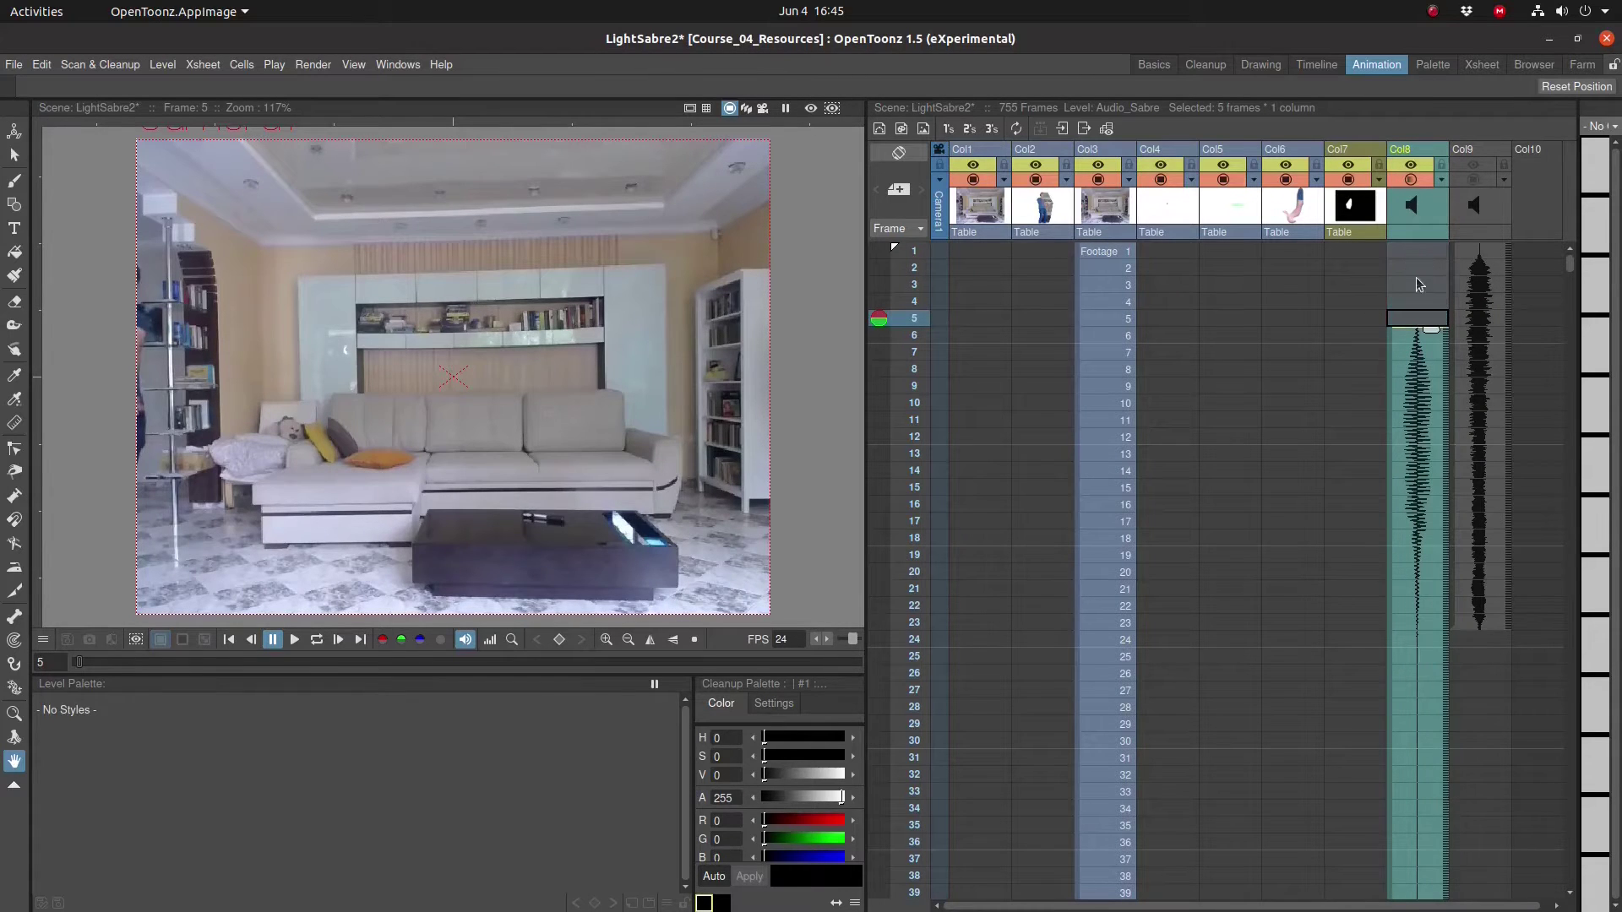
# Delete the silent end of the sabre sound in Col8, frames 23 to 53, and play the trimmed result
pyautogui.click(1416, 623)
pyautogui.scroll(-6, 1417, 620)
pyautogui.keyDown('shift'); pyautogui.click(1411, 722); pyautogui.keyUp('shift')
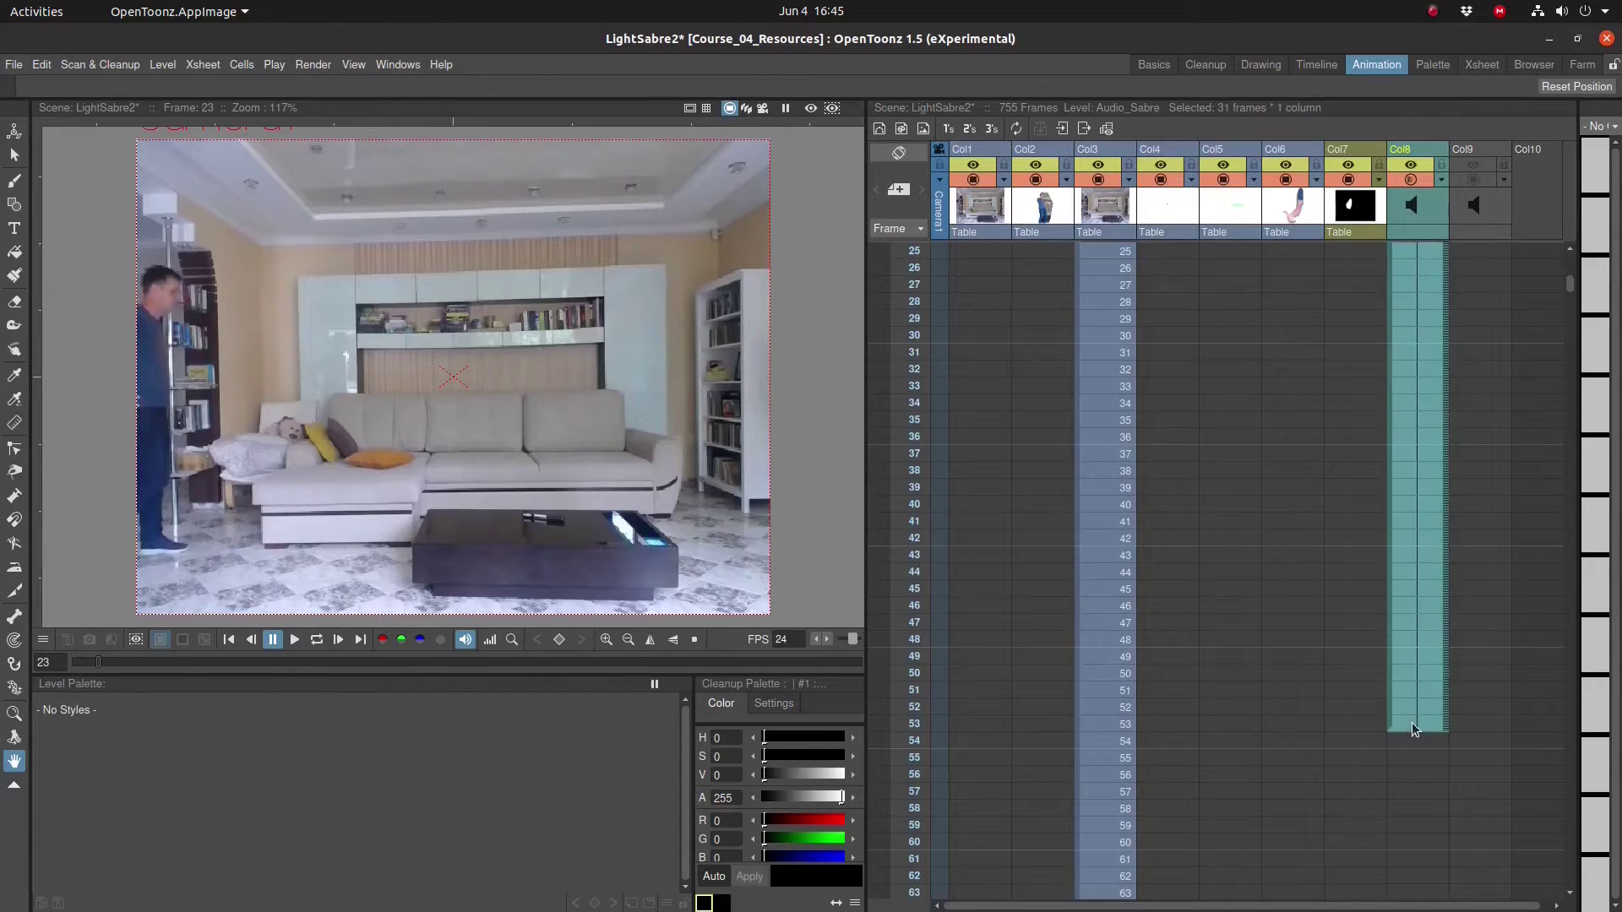
pyautogui.press('Delete')
pyautogui.scroll(6, 1415, 616)
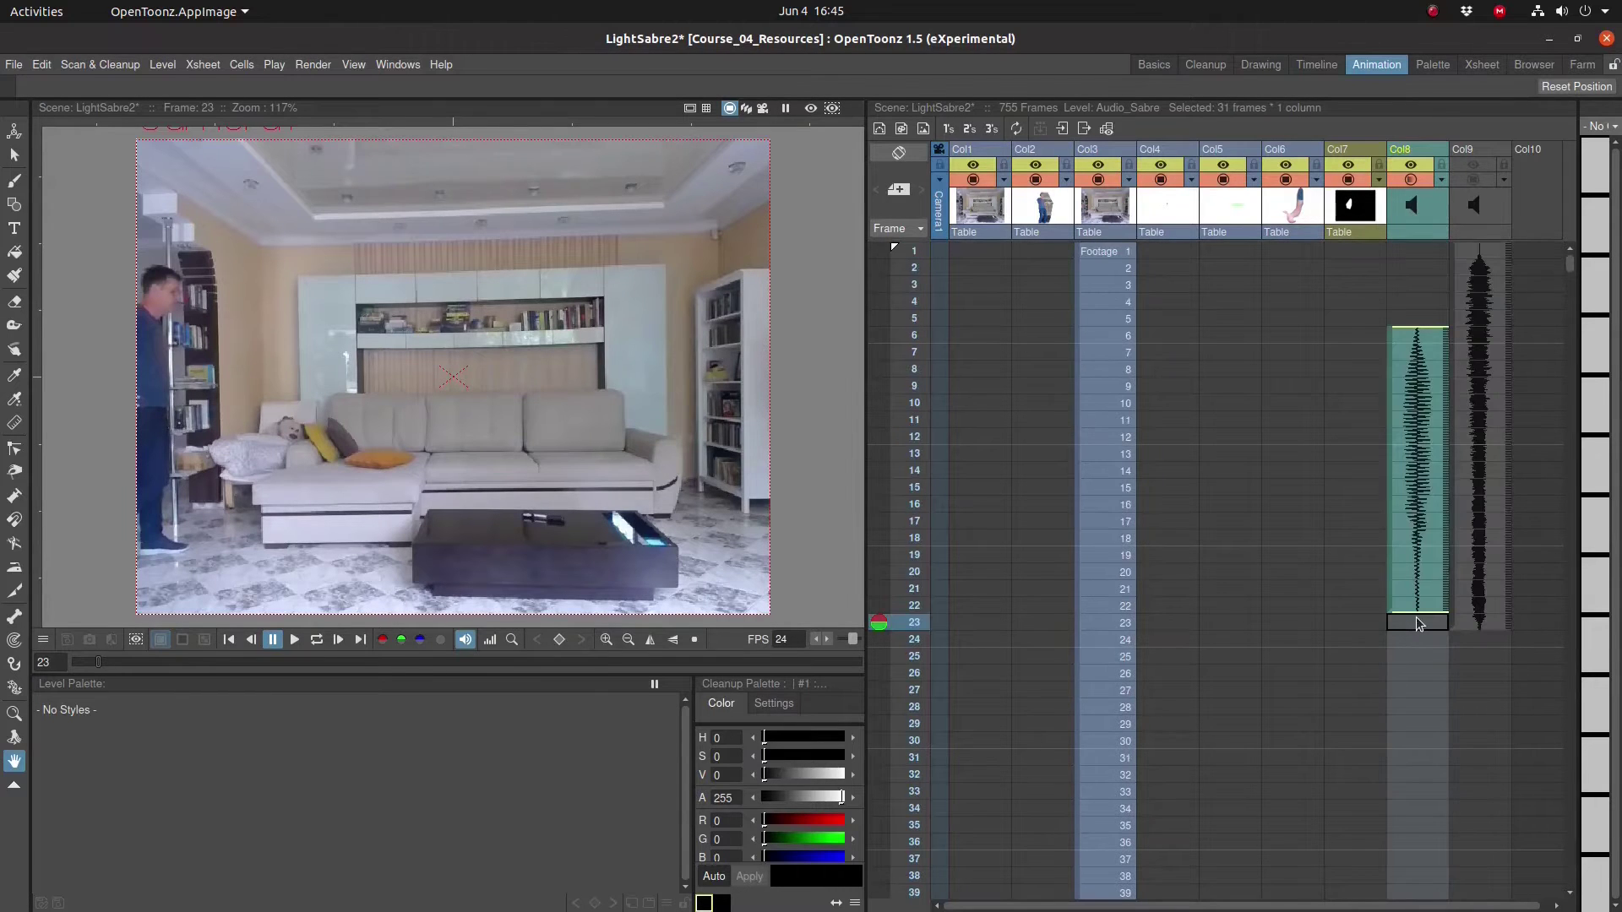
pyautogui.press('p')
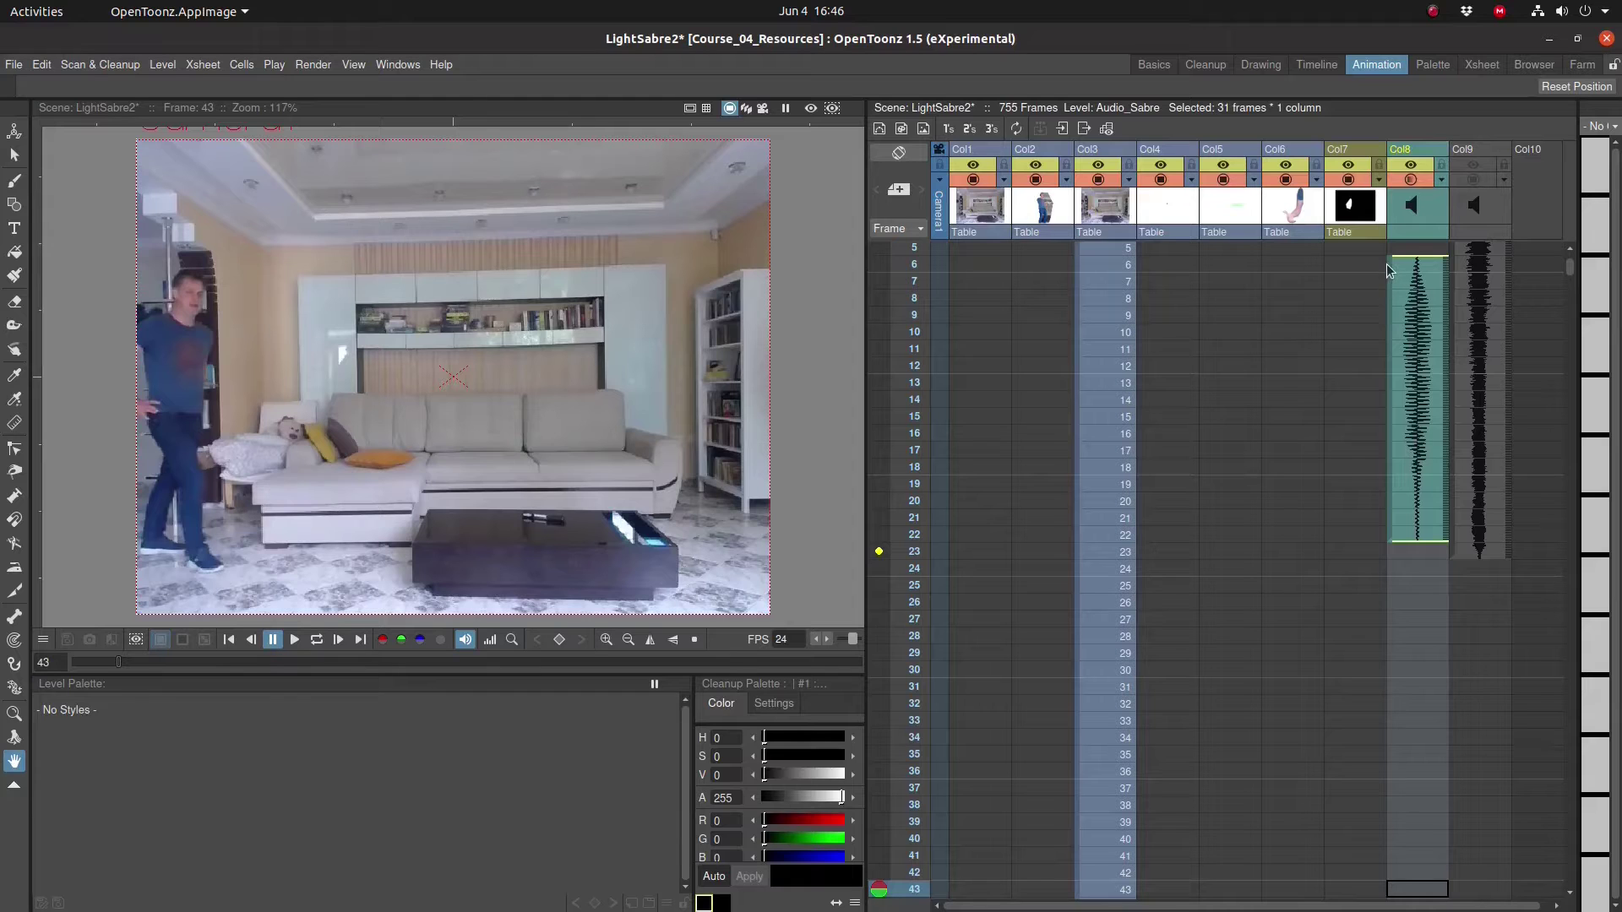
# Cut the trimmed sabre sound in Col8 and paste it at frame 288, where the light sabre level starts
pyautogui.moveTo(1386, 264); pyautogui.dragTo(1392, 809)
pyautogui.click(1409, 781)
pyautogui.scroll(-15, 1417, 765)
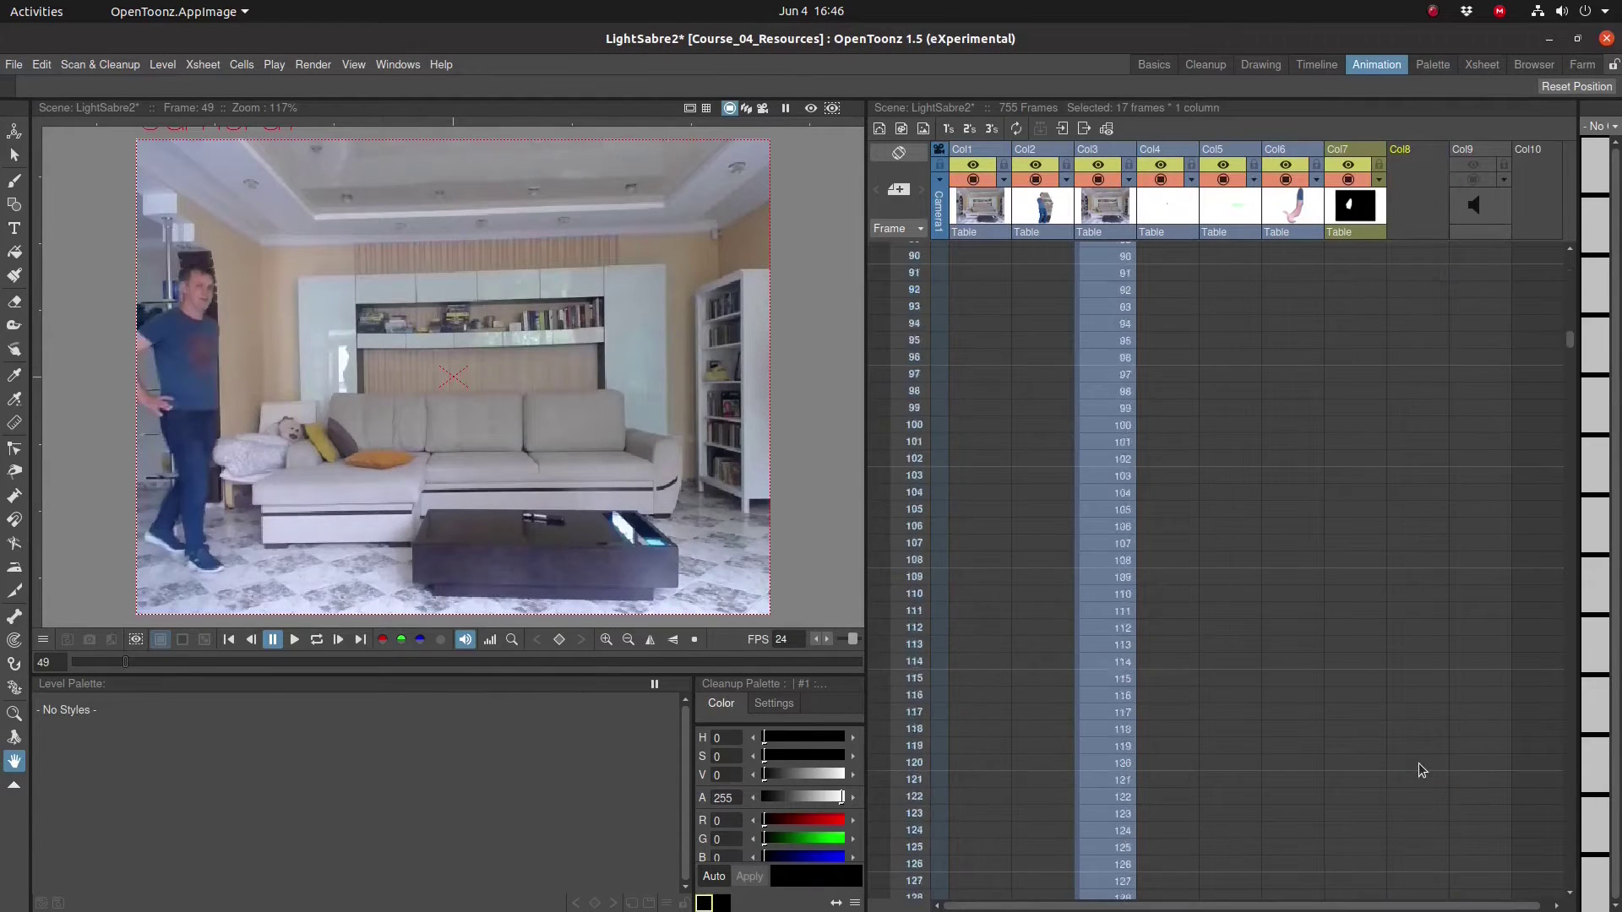
pyautogui.scroll(-10, 1417, 763)
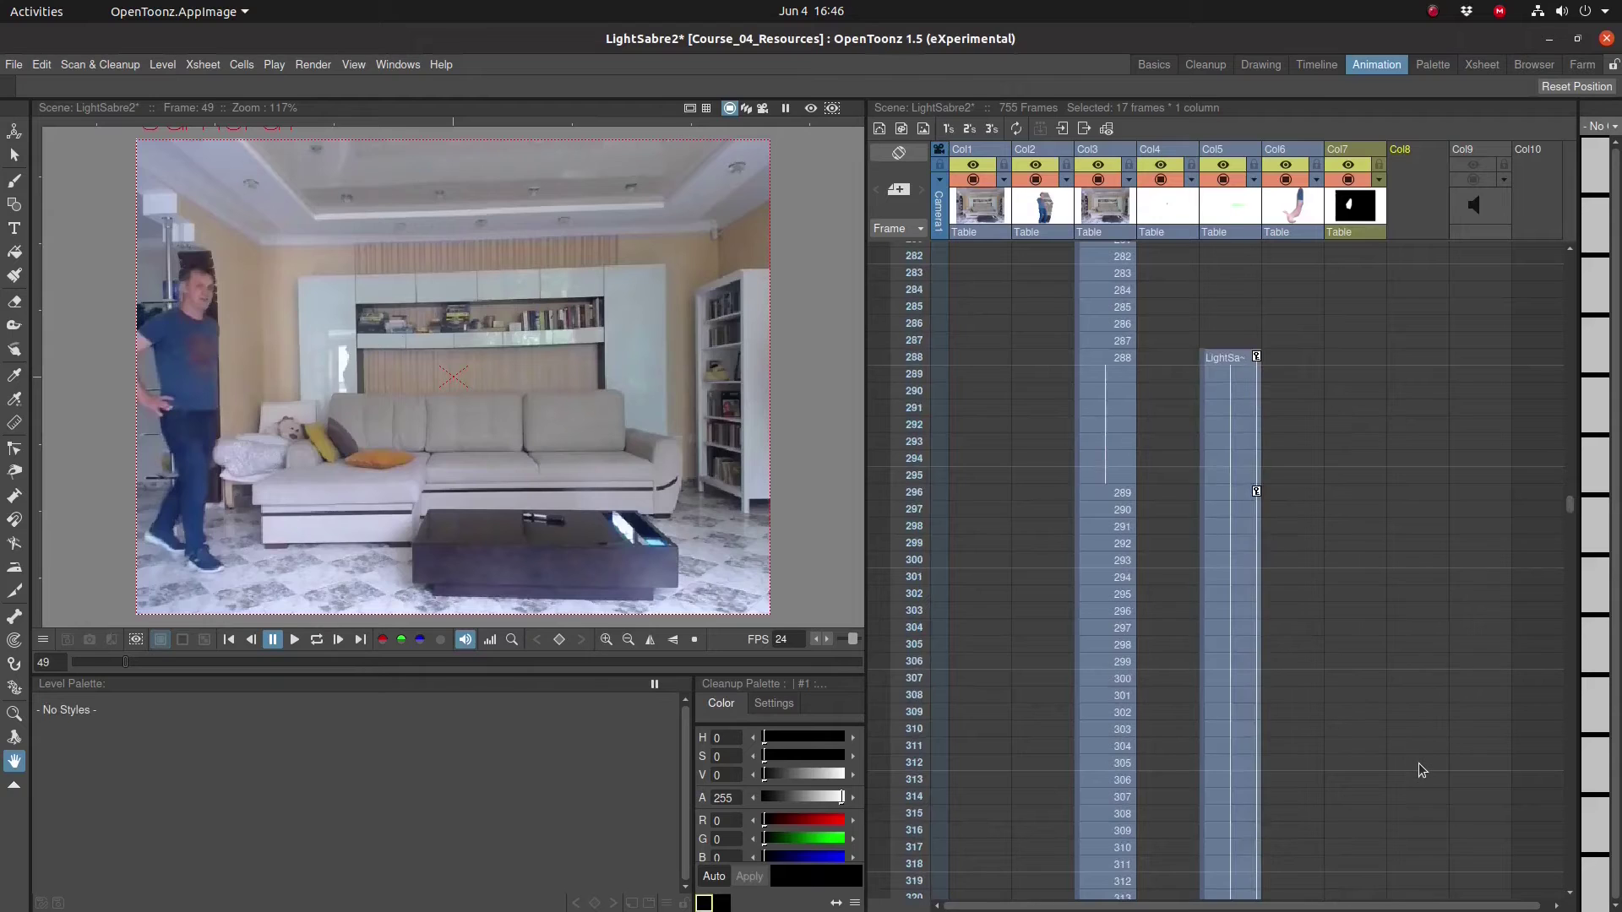
pyautogui.click(1416, 357)
pyautogui.hotkey('ctrl', 'v')
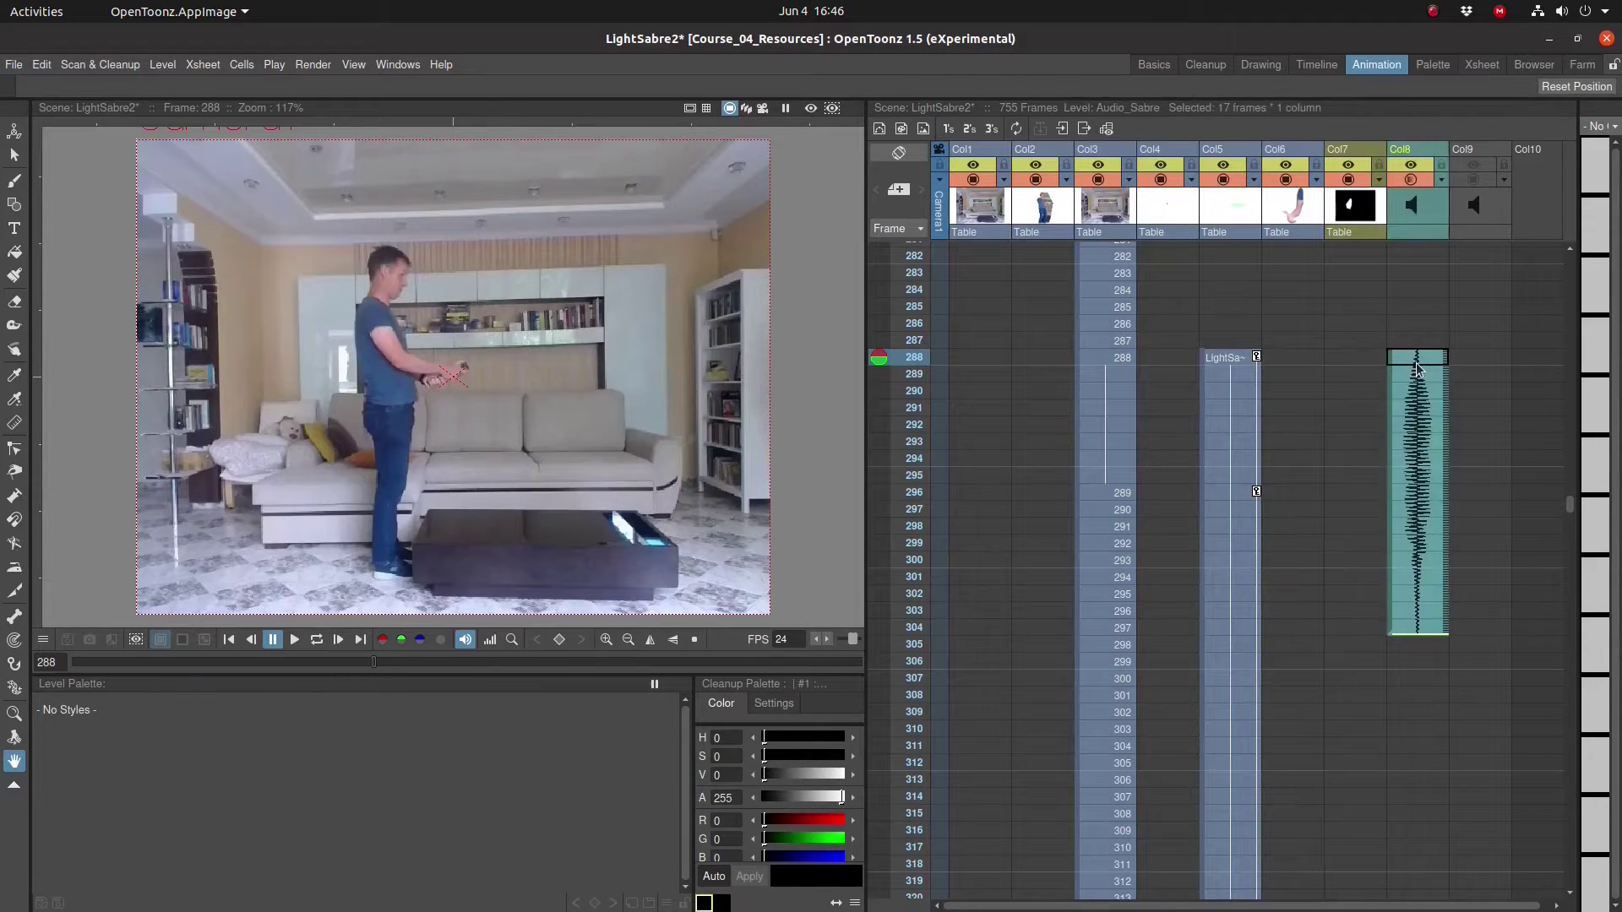
# Play the scene from frame 282 to check the sabre sound against the footage
pyautogui.moveTo(878, 357); pyautogui.dragTo(881, 257)
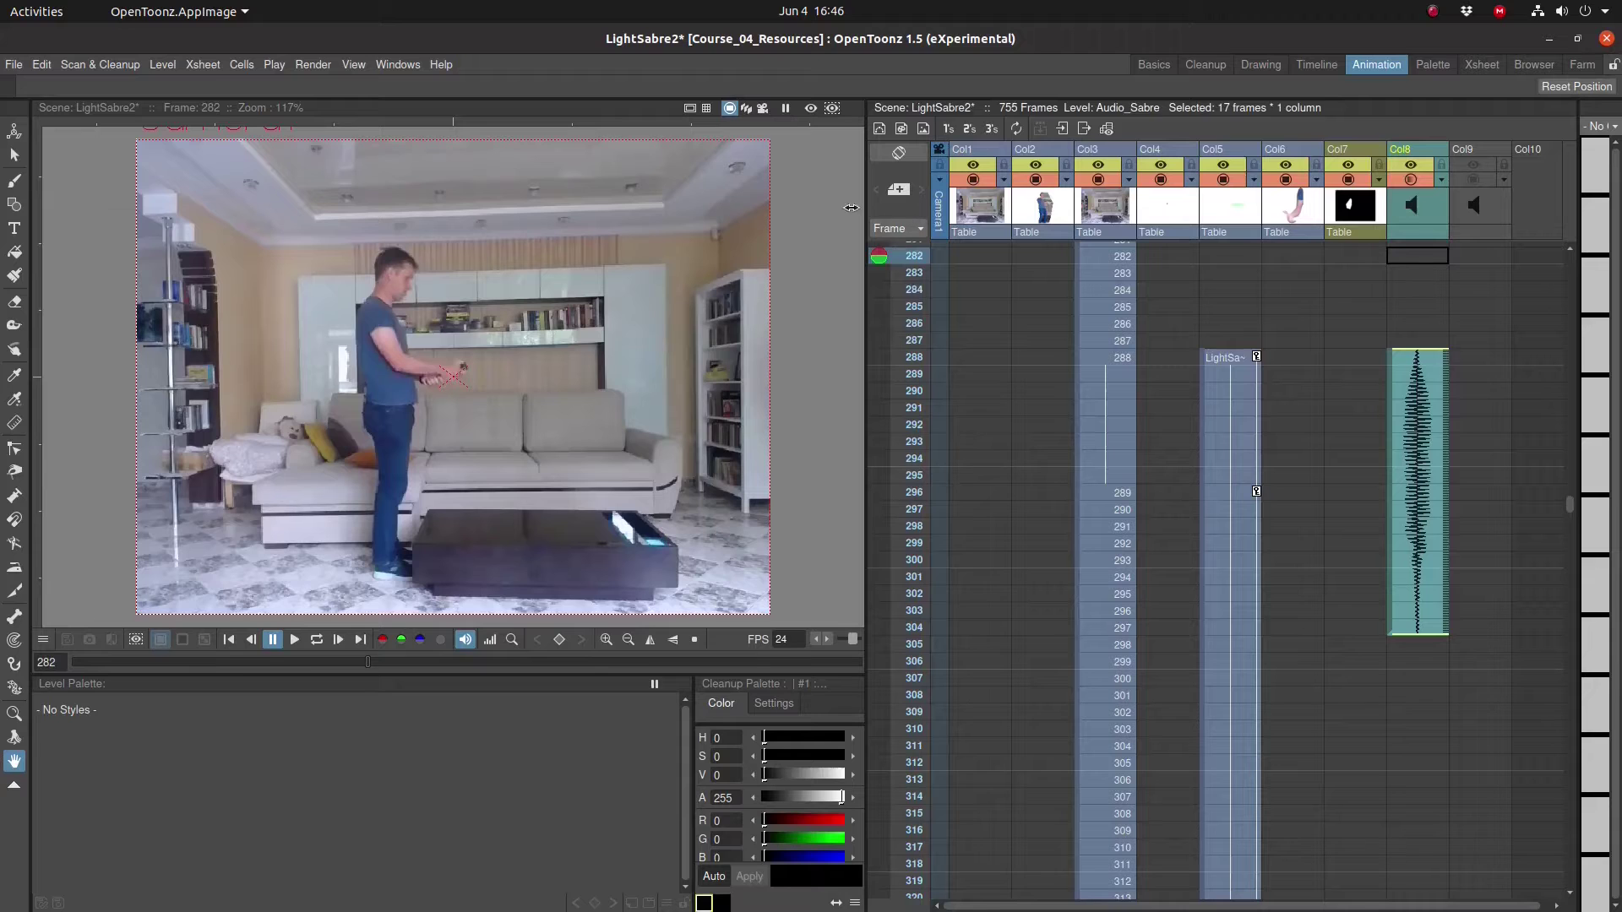
pyautogui.click(292, 640)
pyautogui.click(1416, 306)
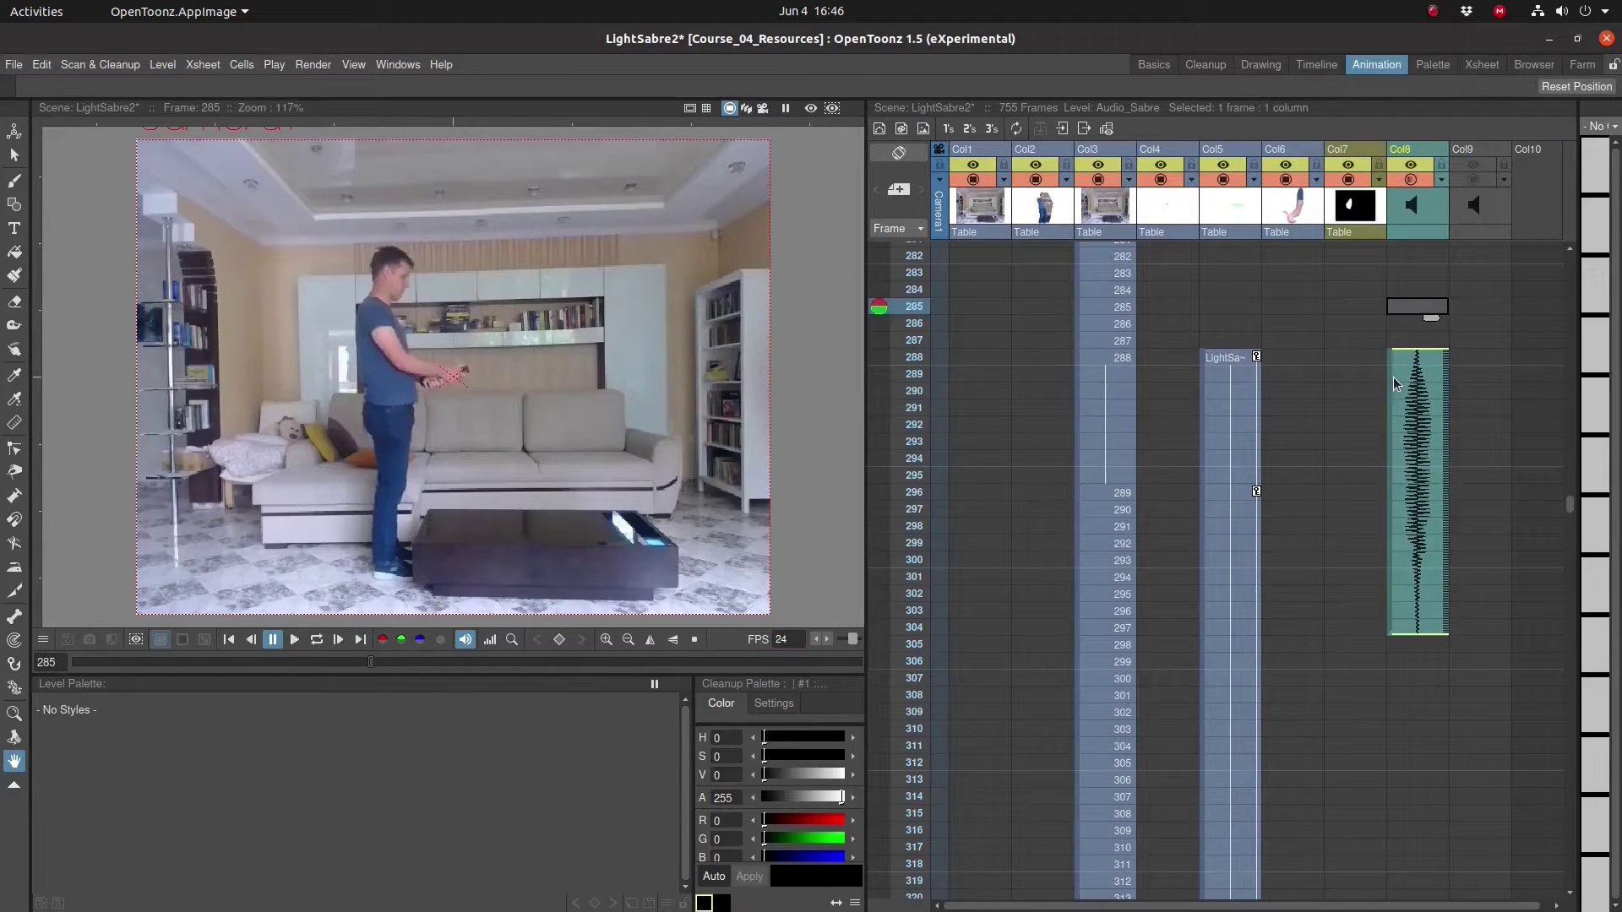
# Copy the sabre sound, play on from frame 315 to find the next swing, and paste the sound at frame 370 in Col8
pyautogui.click(1391, 375)
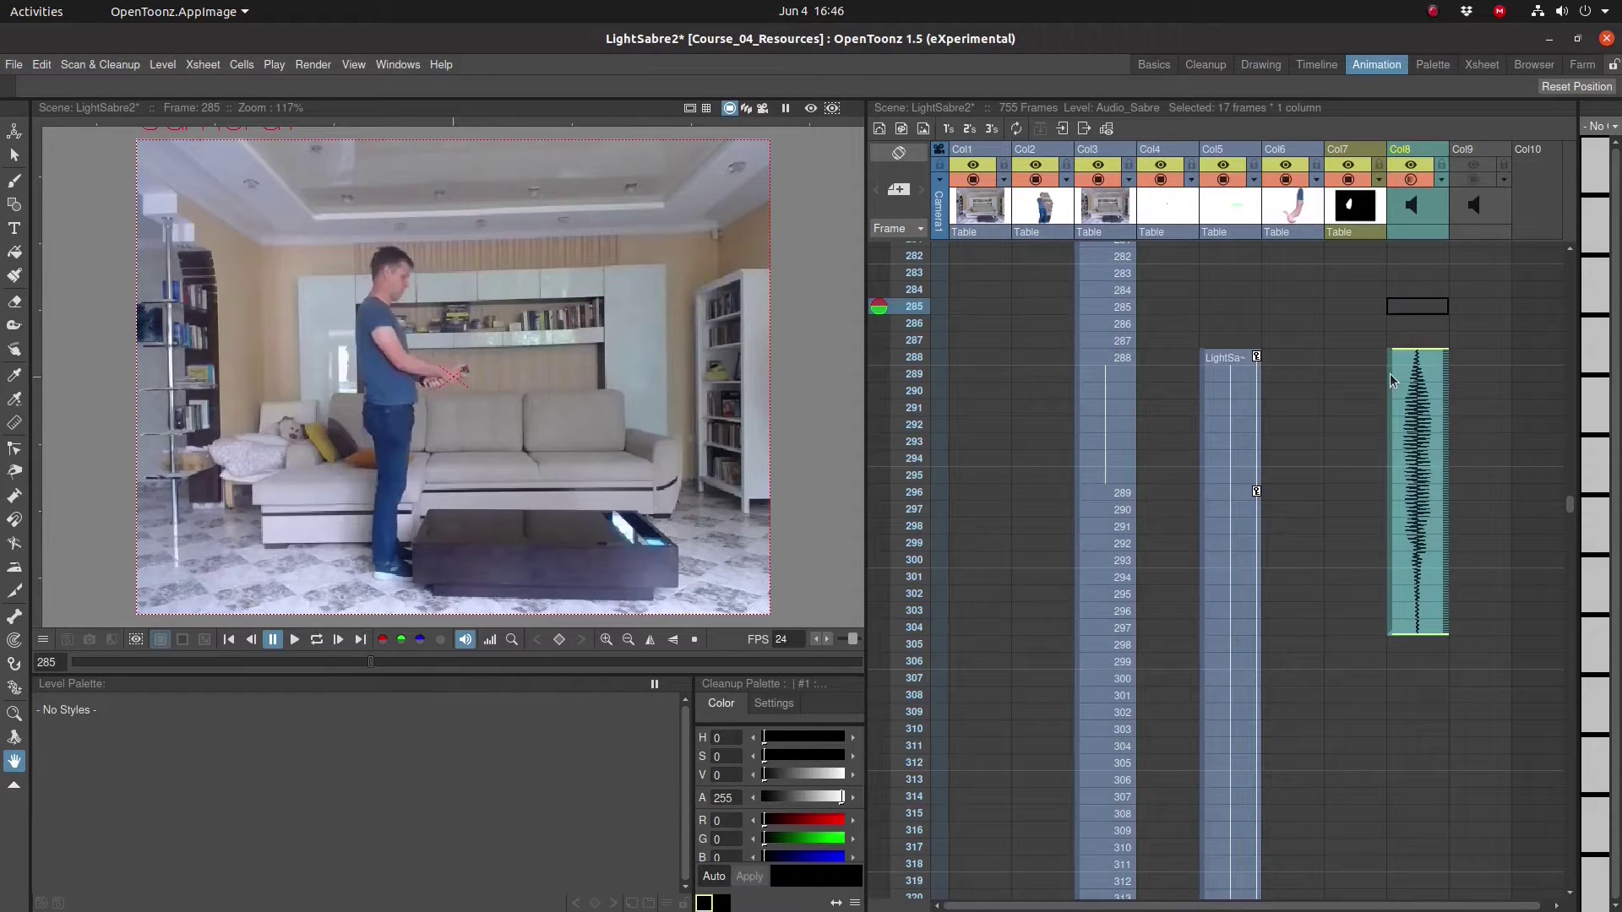
pyautogui.click(1426, 807)
pyautogui.scroll(-4, 1421, 806)
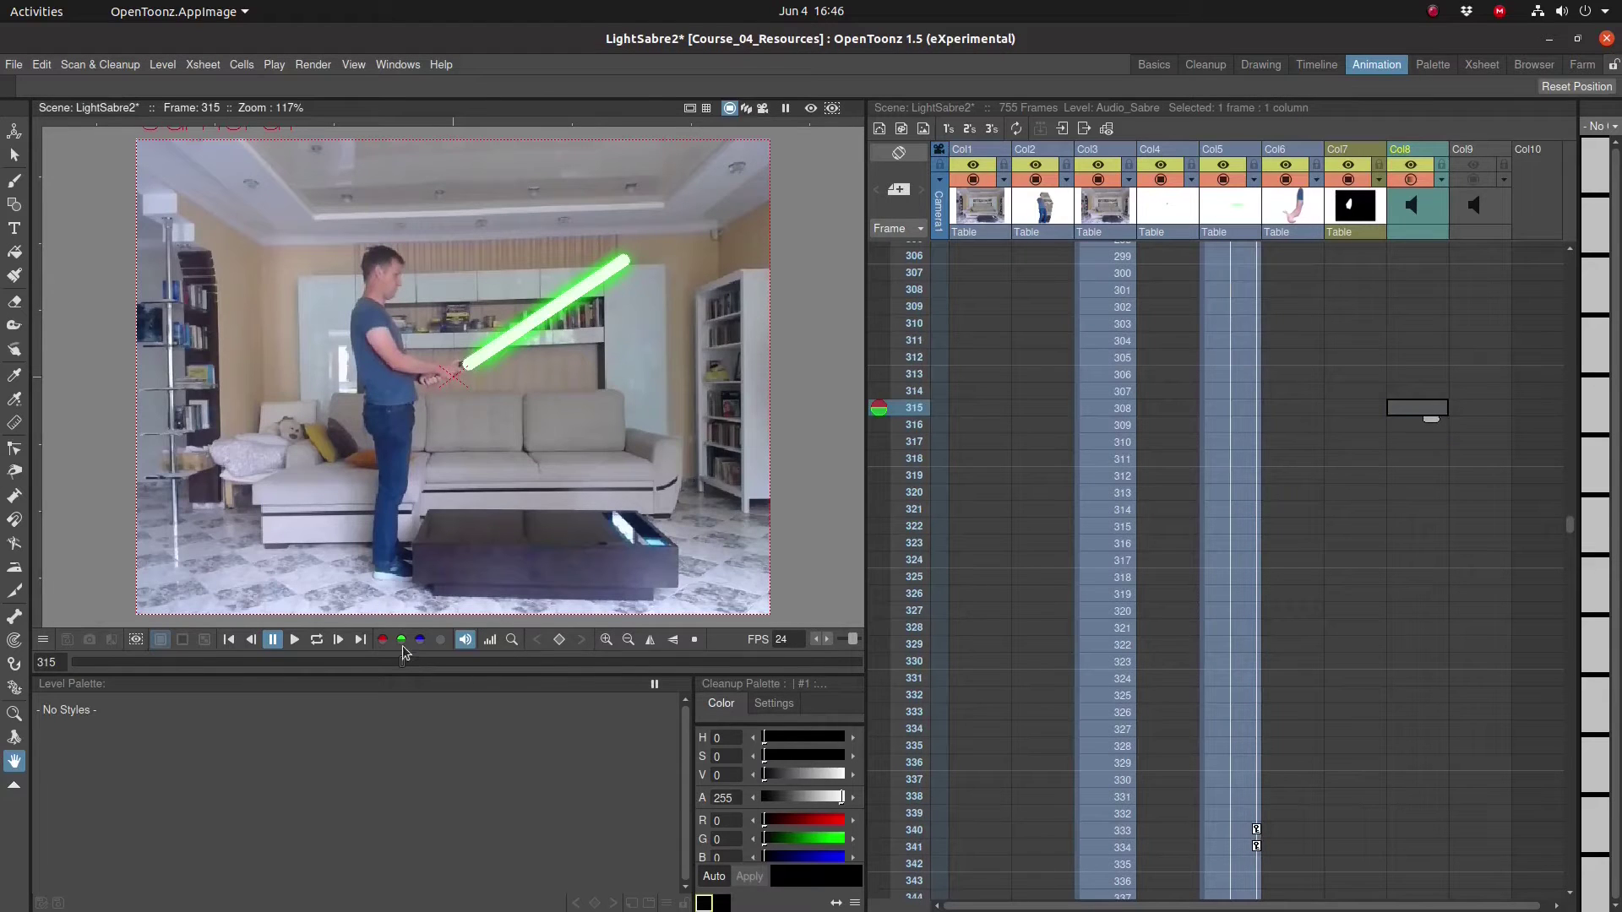
pyautogui.click(291, 640)
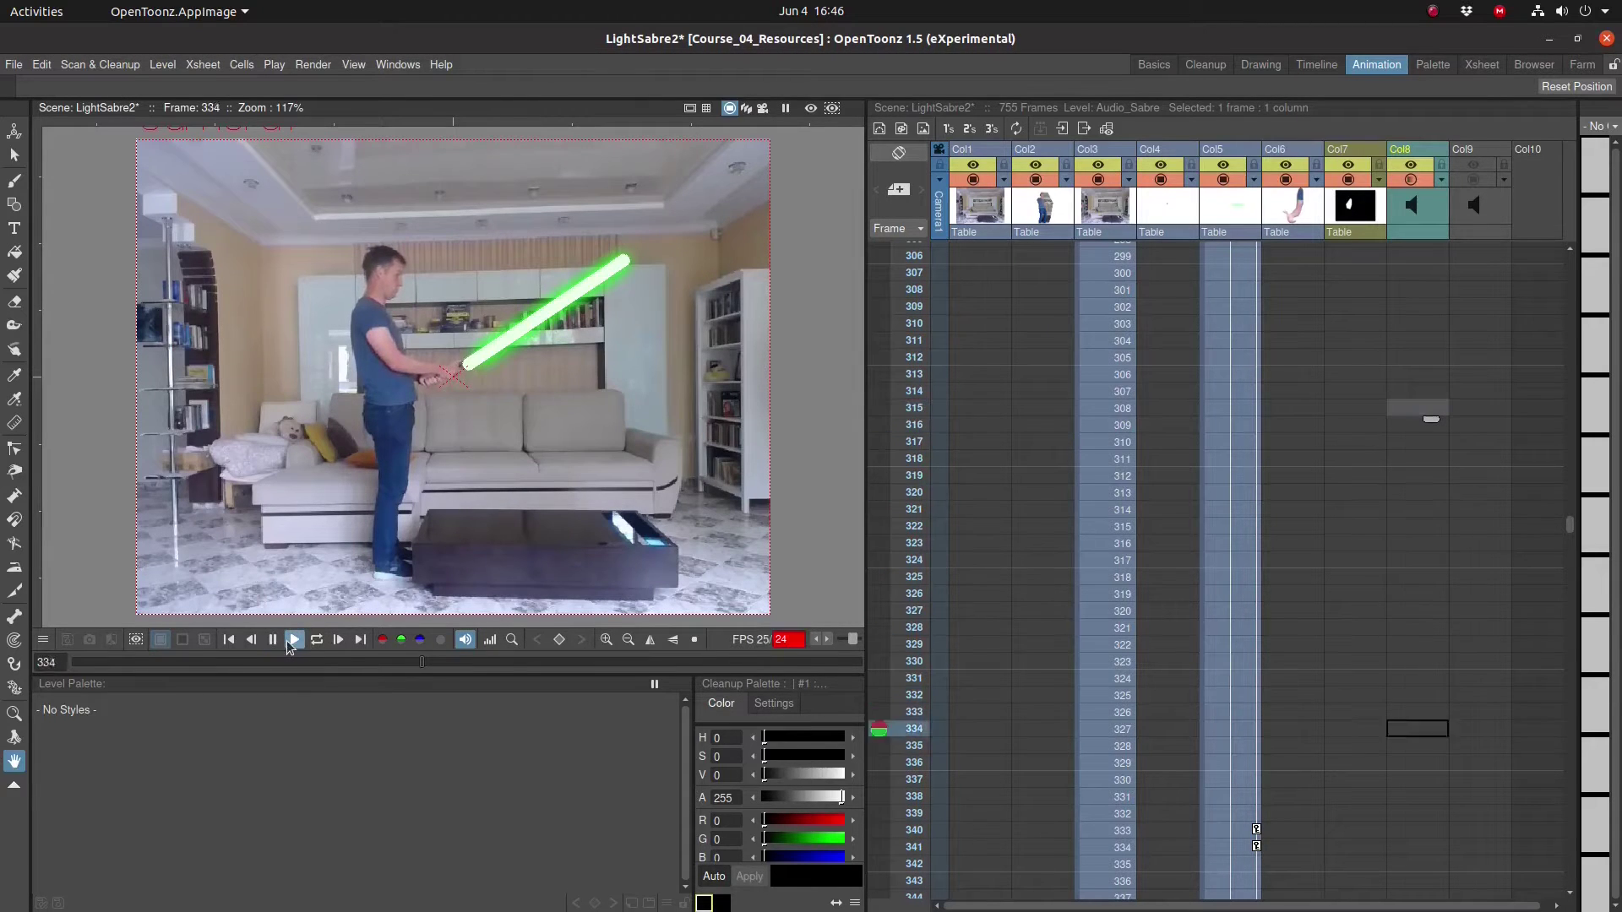
pyautogui.click(286, 640)
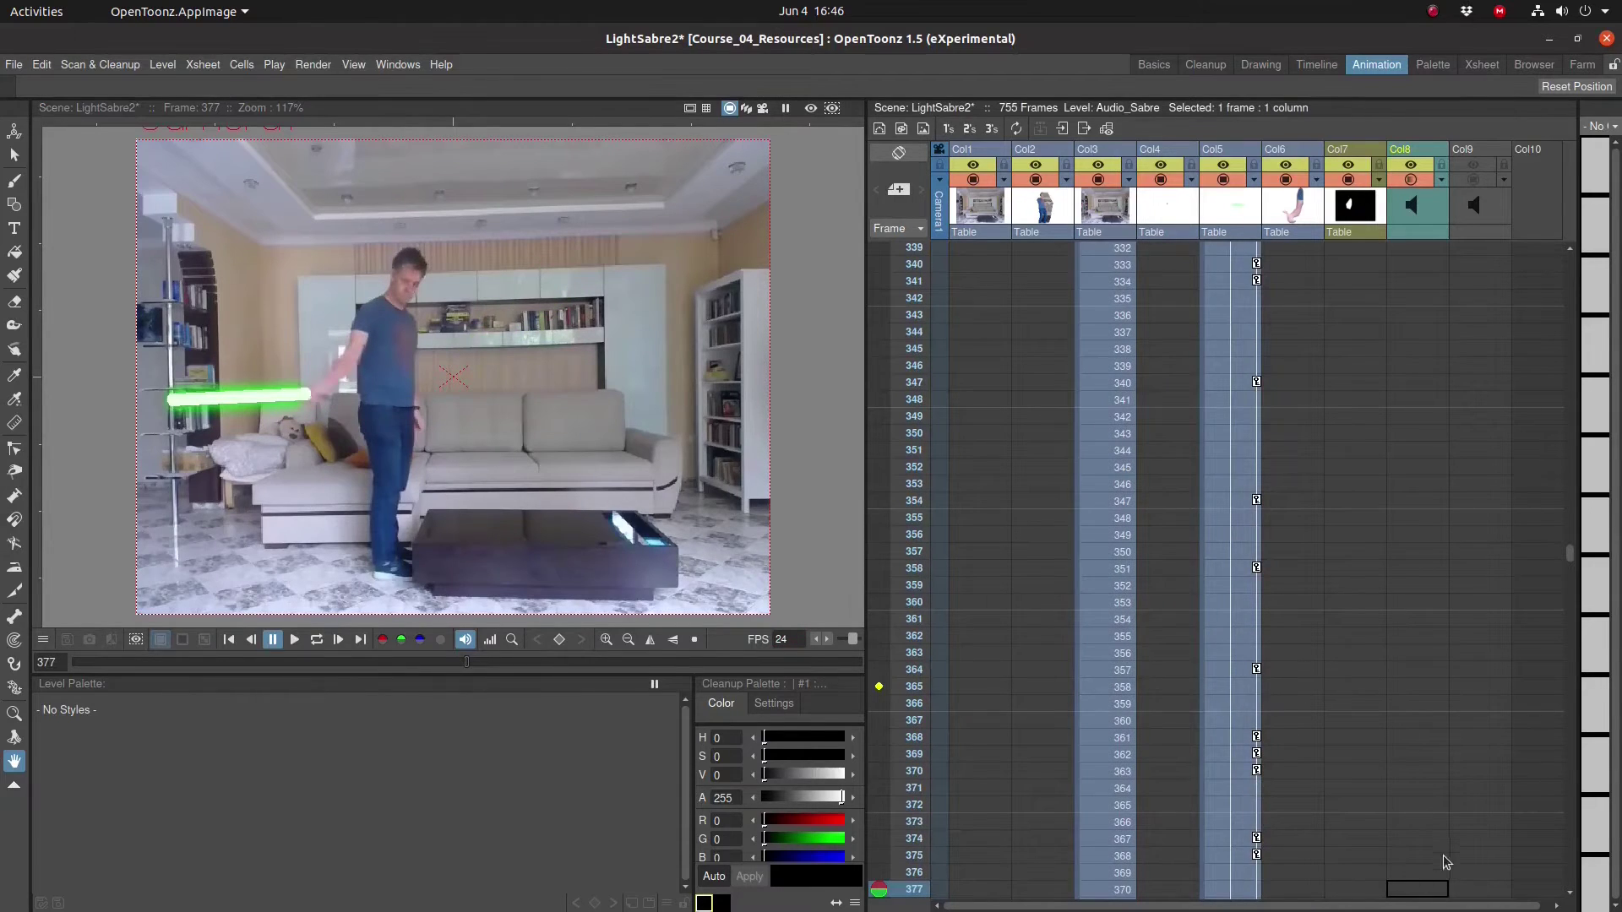
pyautogui.moveTo(916, 889)
pyautogui.mouseDown()
pyautogui.moveTo(920, 722)
pyautogui.moveTo(923, 775)
pyautogui.mouseUp()
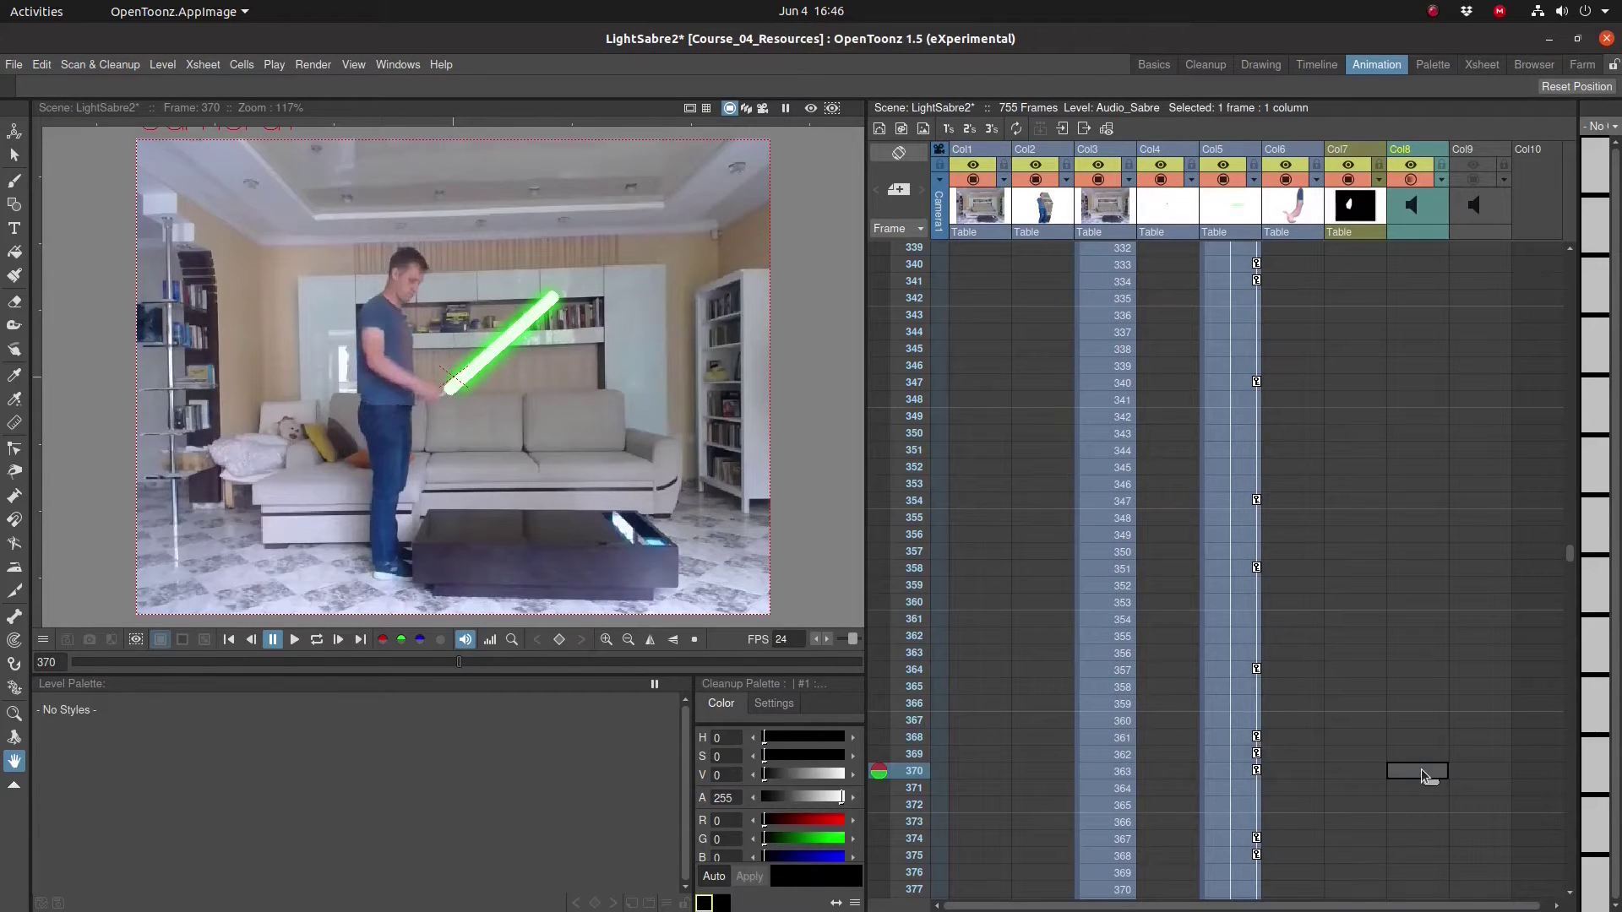
pyautogui.hotkey('ctrl', 'v')
# Play past the second sabre sound to find the next swing and paste another copy at frame 401 in Col8
pyautogui.scroll(-8, 1011, 745)
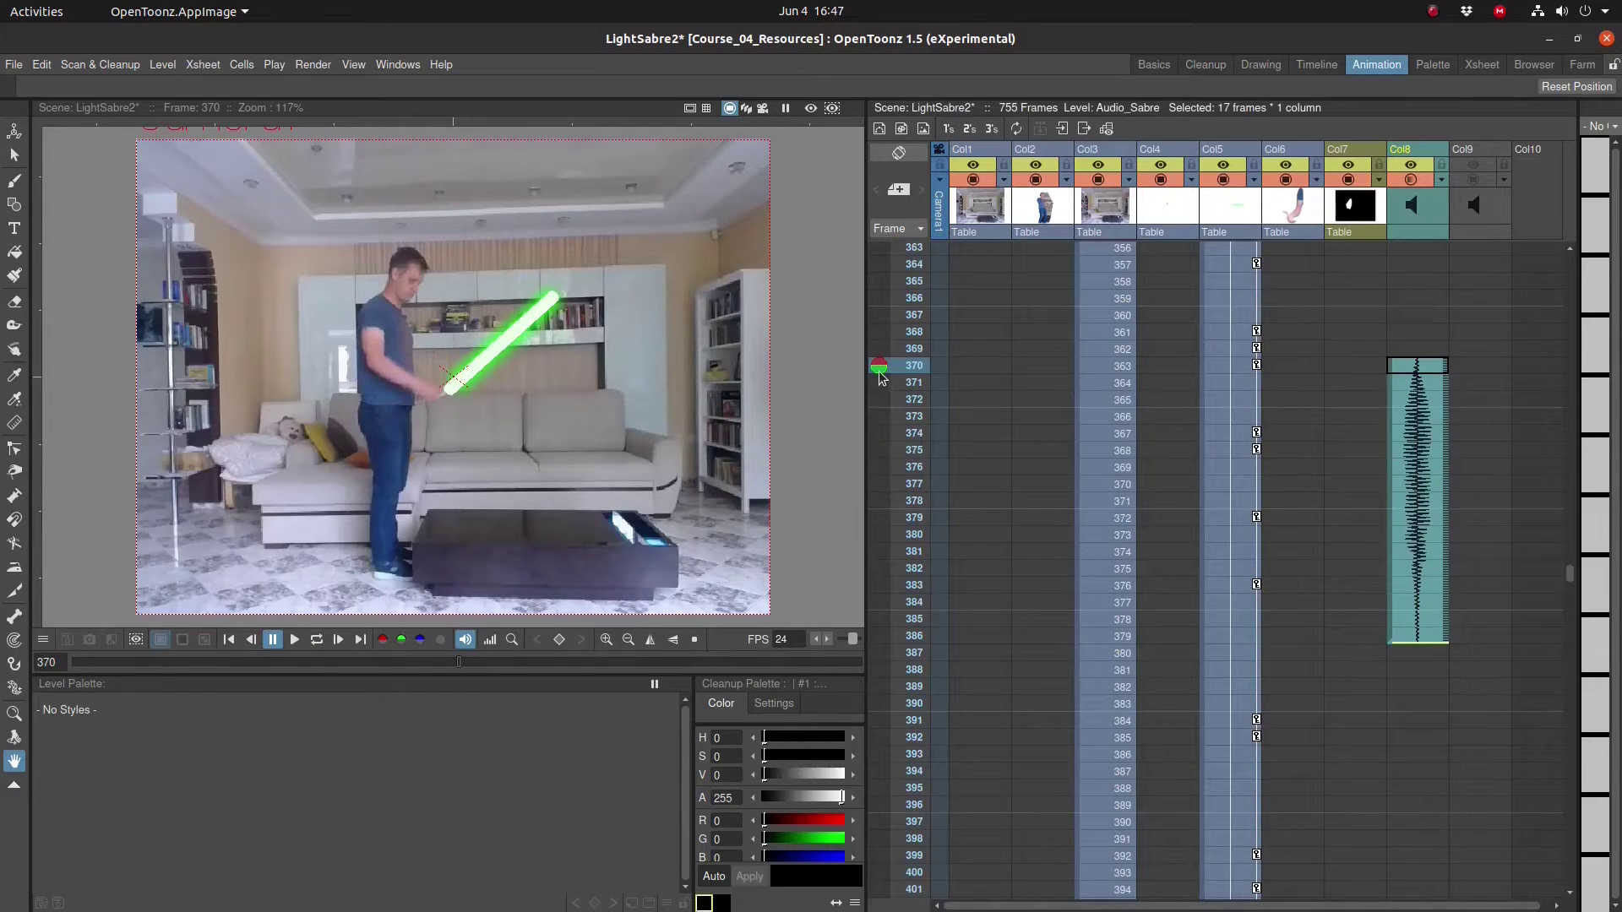
pyautogui.click(294, 640)
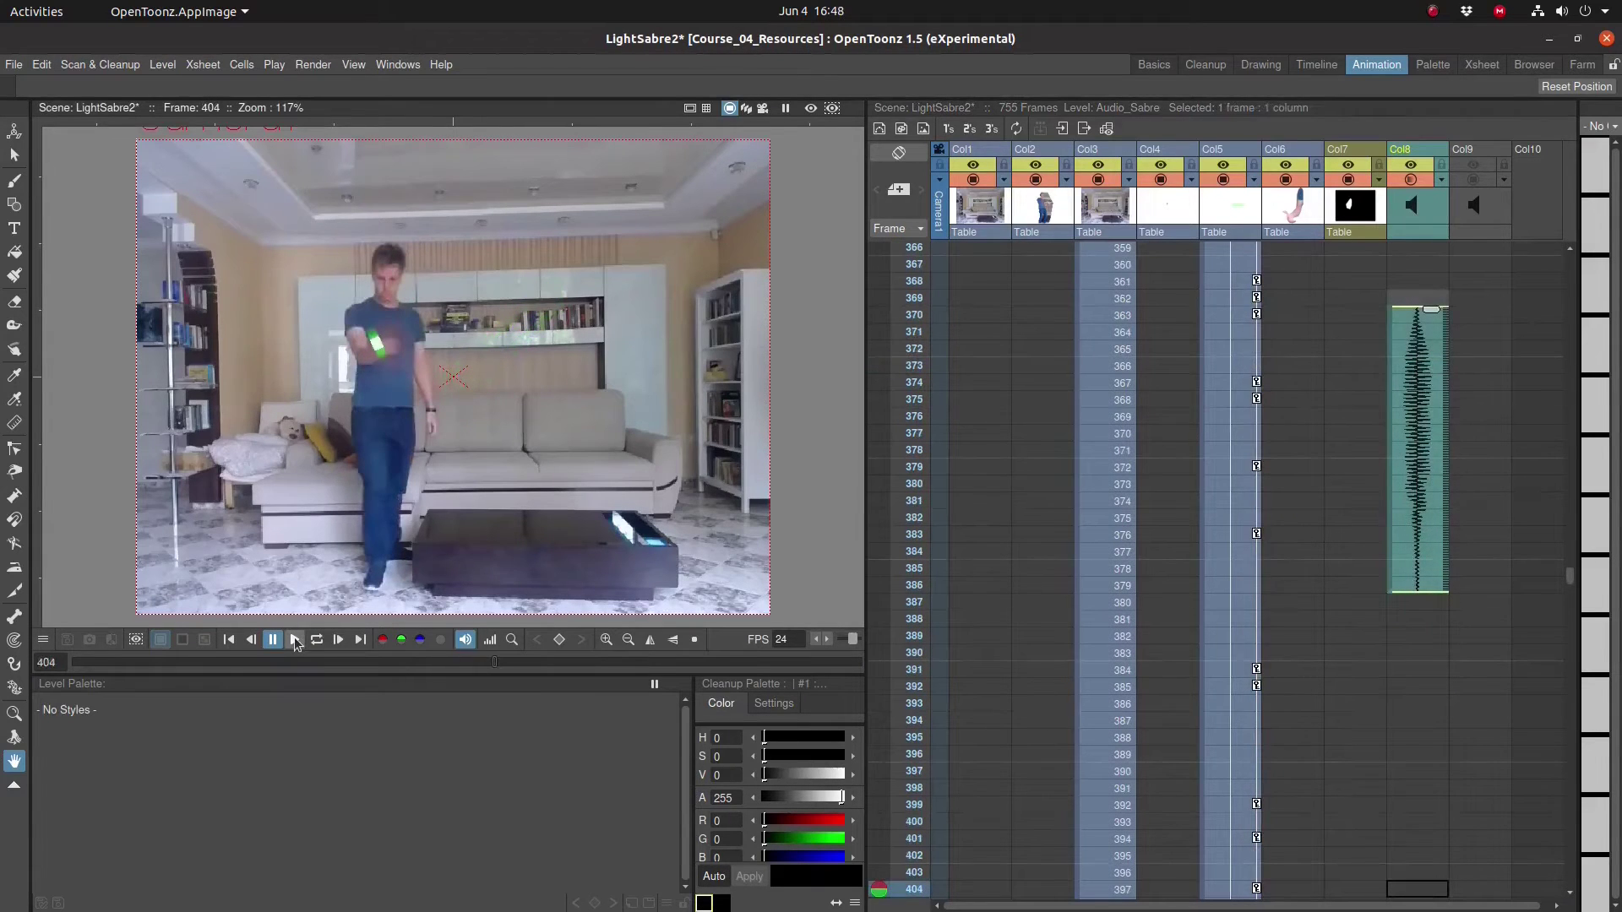
pyautogui.scroll(-4, 1368, 751)
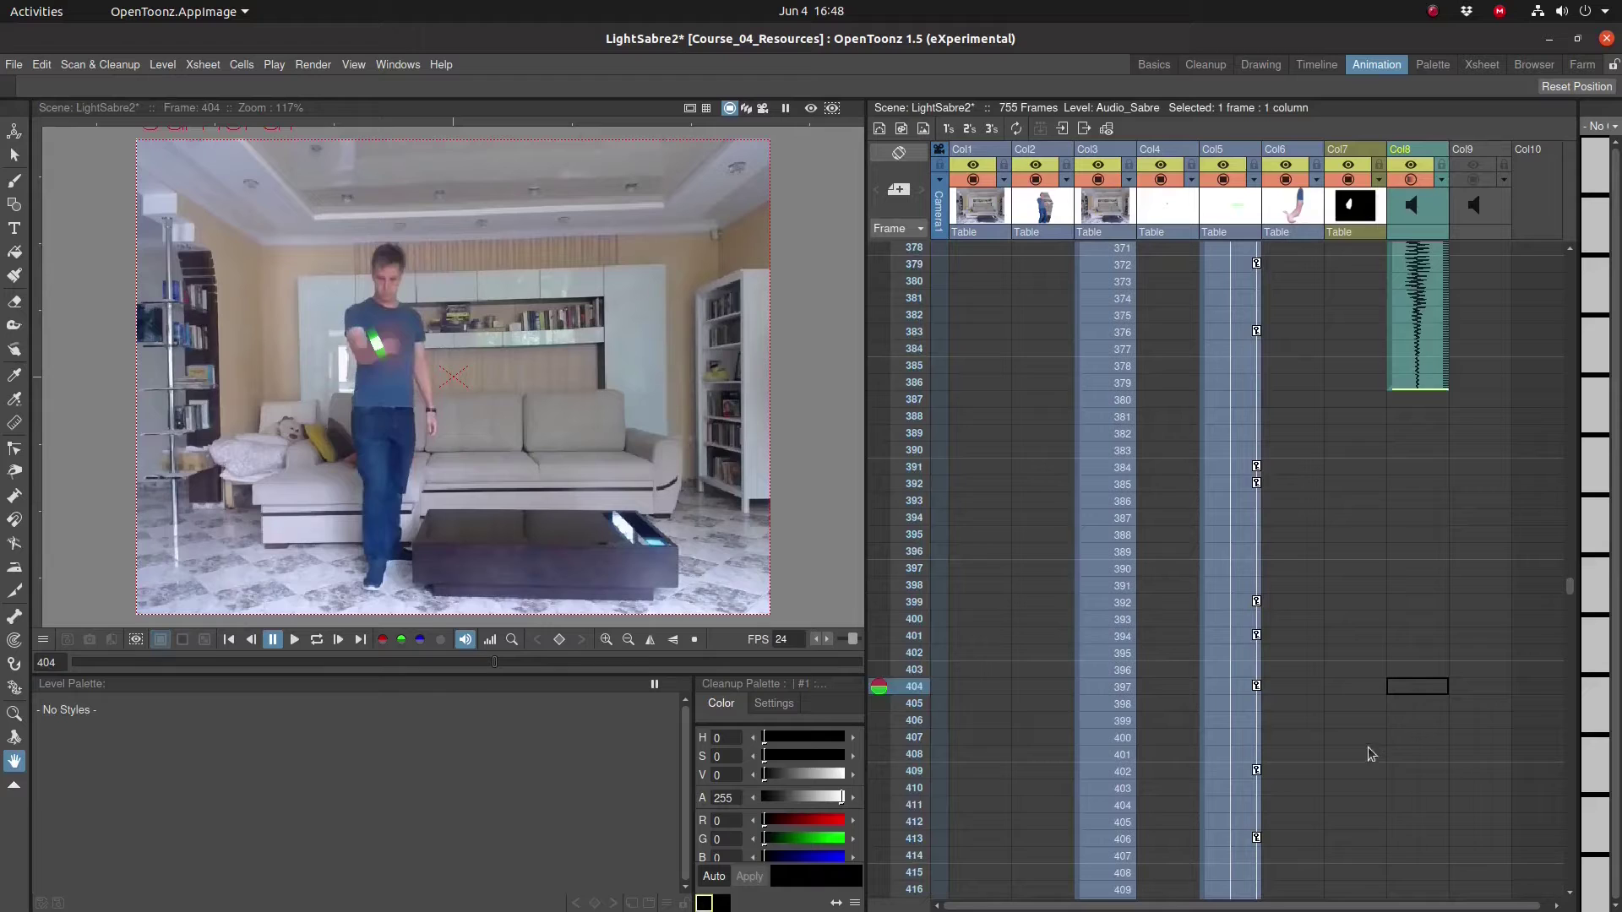
pyautogui.click(1422, 637)
pyautogui.click(1419, 669)
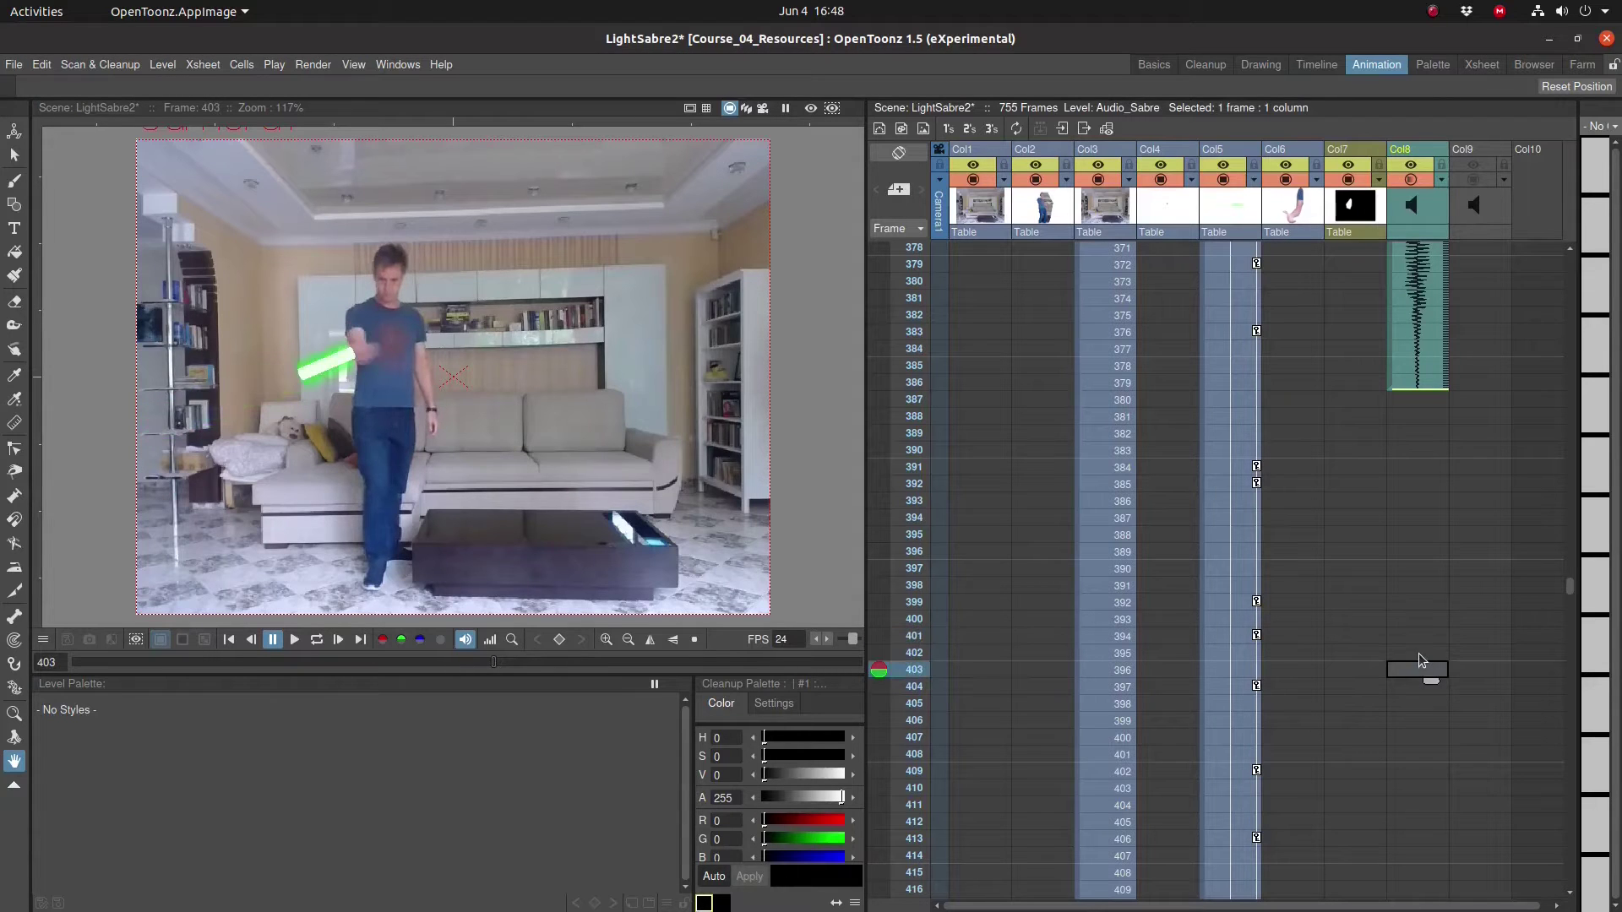
pyautogui.click(1418, 652)
pyautogui.click(1419, 640)
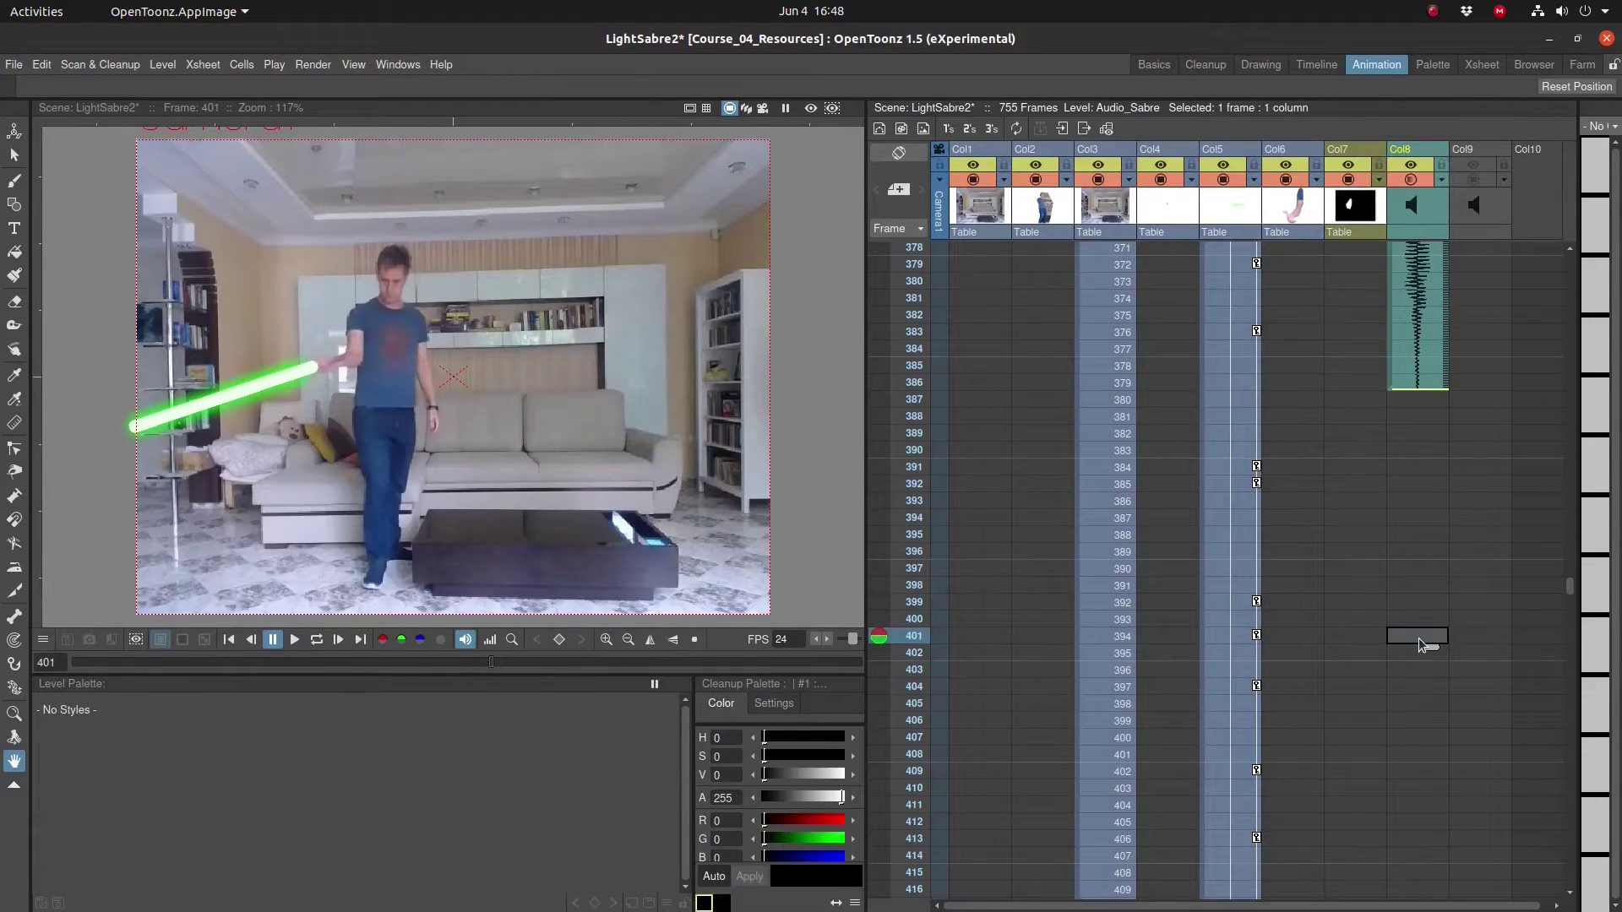
pyautogui.hotkey('ctrl', 'v')
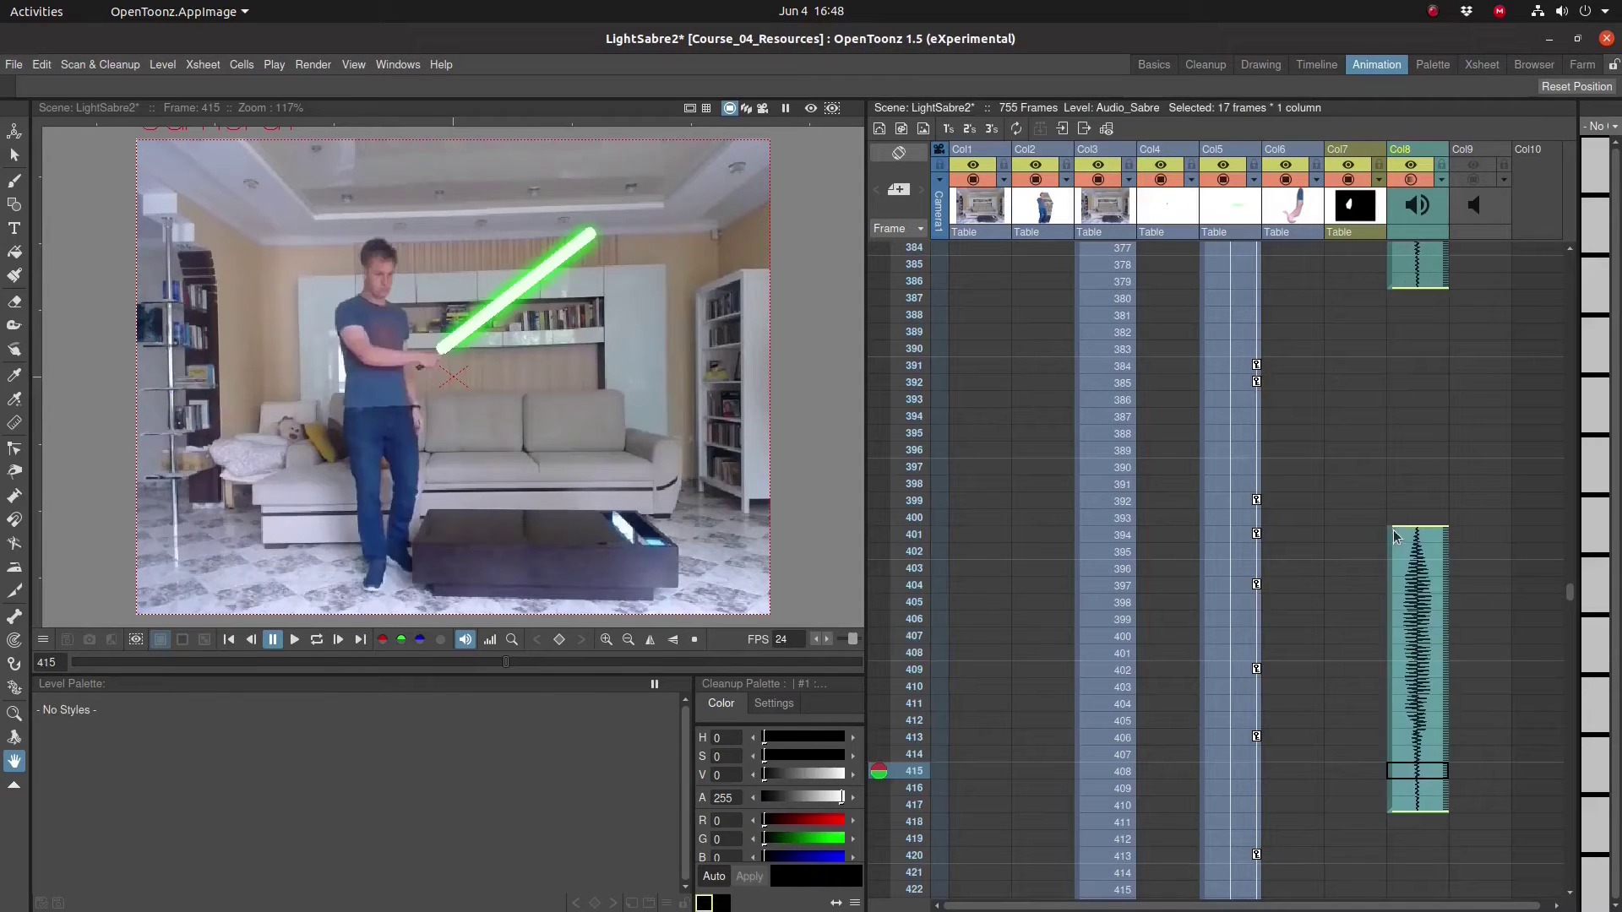
# Play the scene from frame 400 to check the third sabre sound and look for the following swing
pyautogui.click(1401, 519)
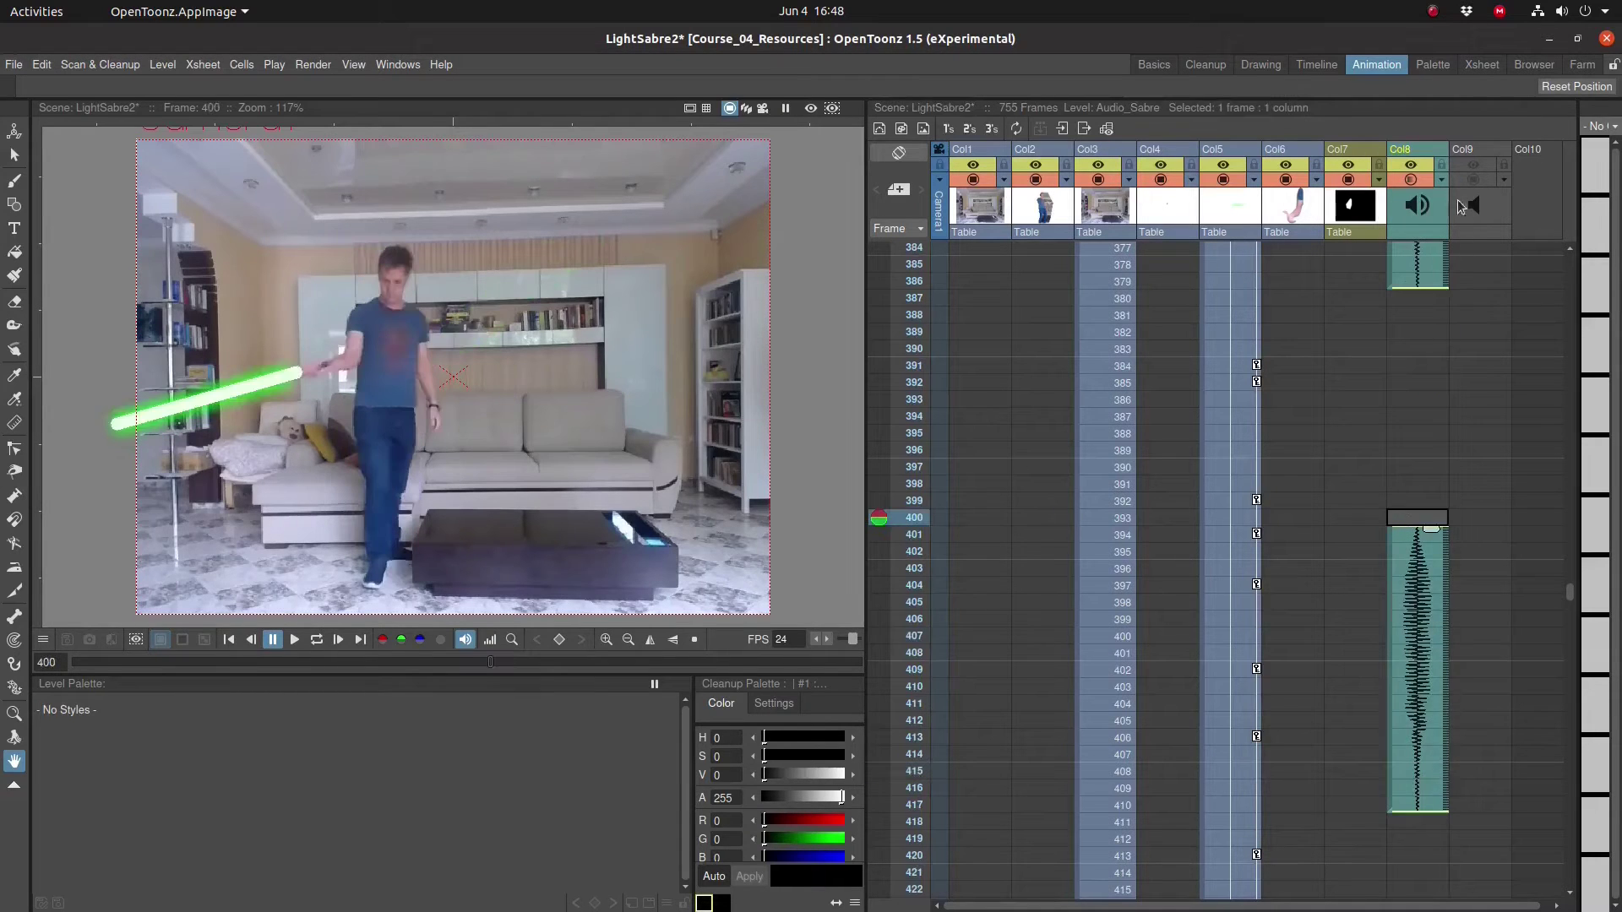
pyautogui.click(1431, 178)
pyautogui.click(293, 640)
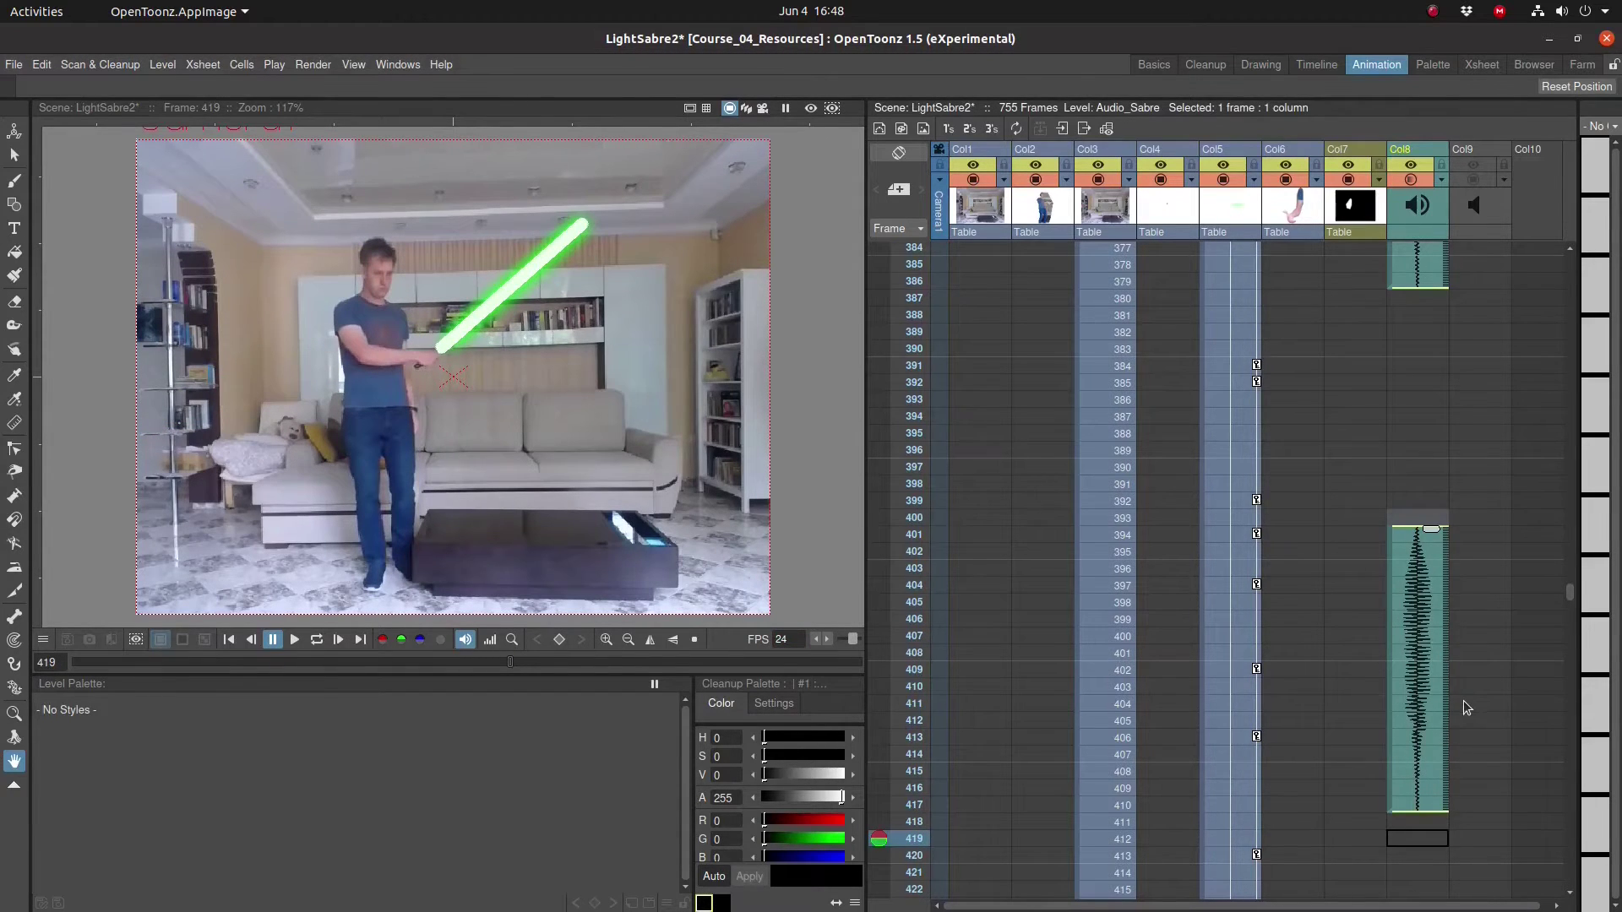
pyautogui.scroll(-3, 1464, 700)
pyautogui.click(296, 638)
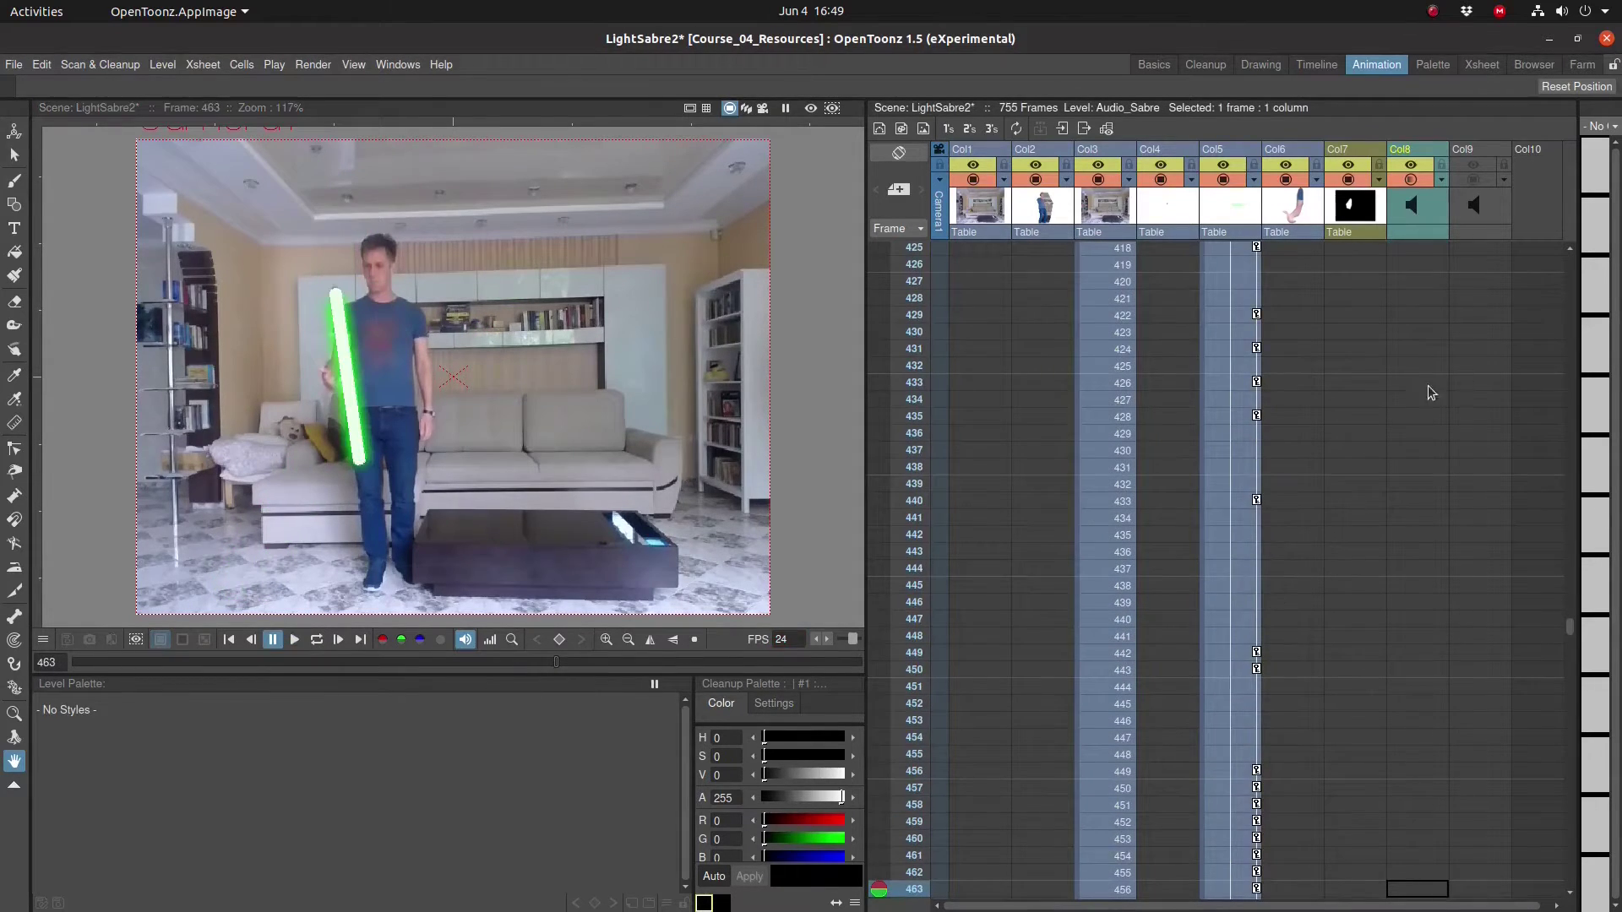
# Step through the frames after the third sabre sound to find the next swing and paste a copy at frame 423 in Col8
pyautogui.scroll(2, 1424, 375)
pyautogui.click(1417, 332)
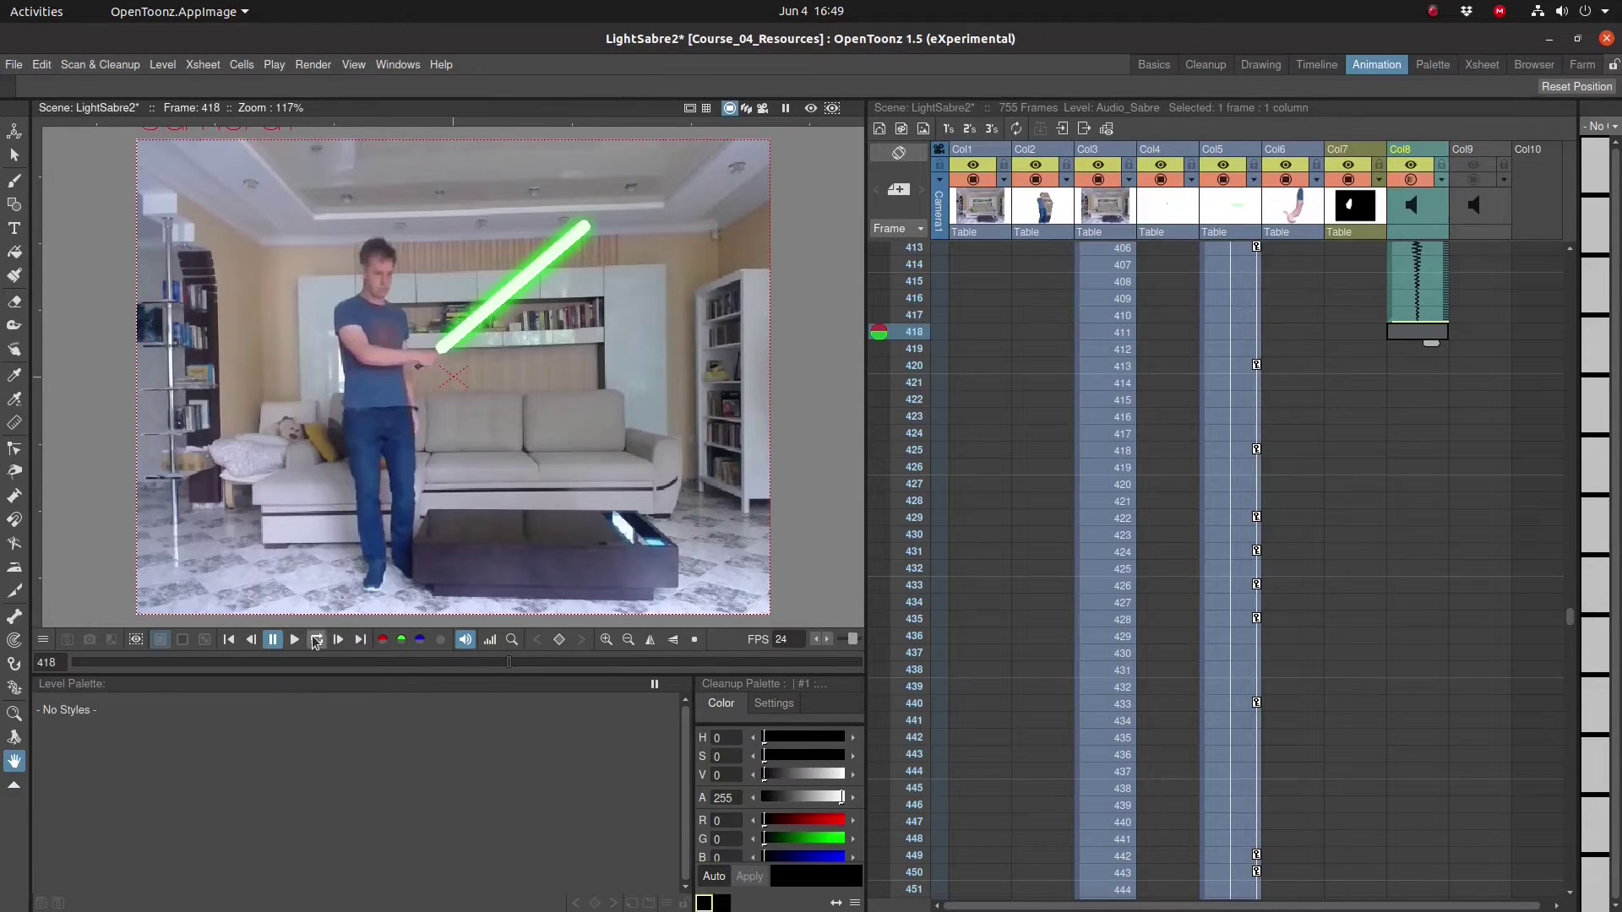
pyautogui.click(295, 640)
pyautogui.click(274, 639)
pyautogui.click(1421, 351)
pyautogui.click(1422, 366)
pyautogui.click(1424, 399)
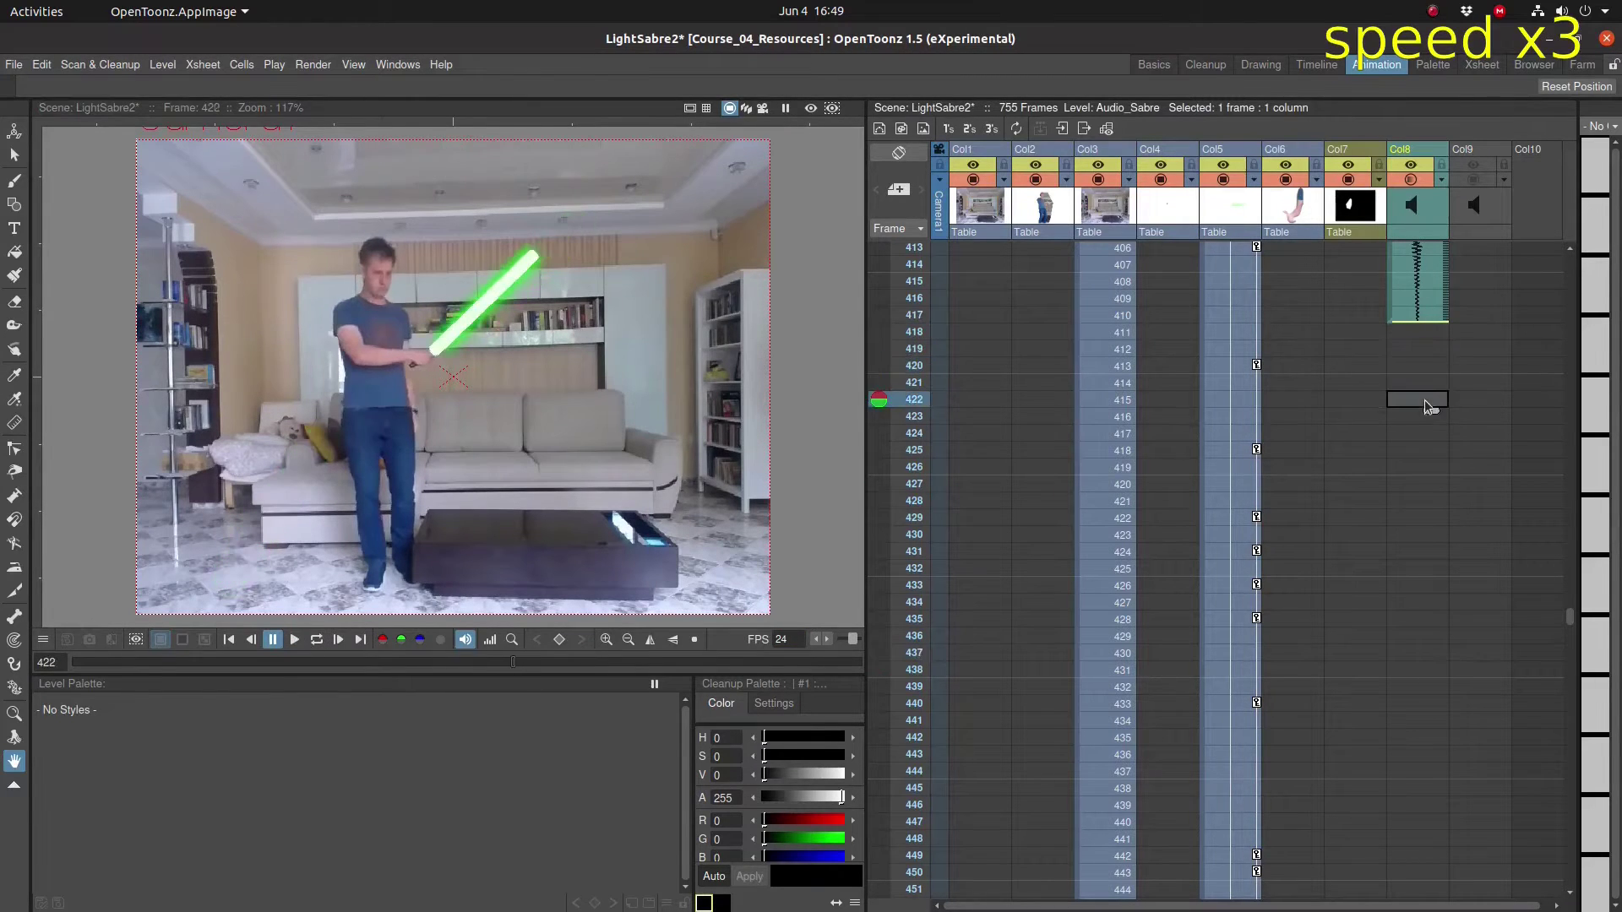
pyautogui.click(1417, 419)
pyautogui.hotkey('ctrl', 'v')
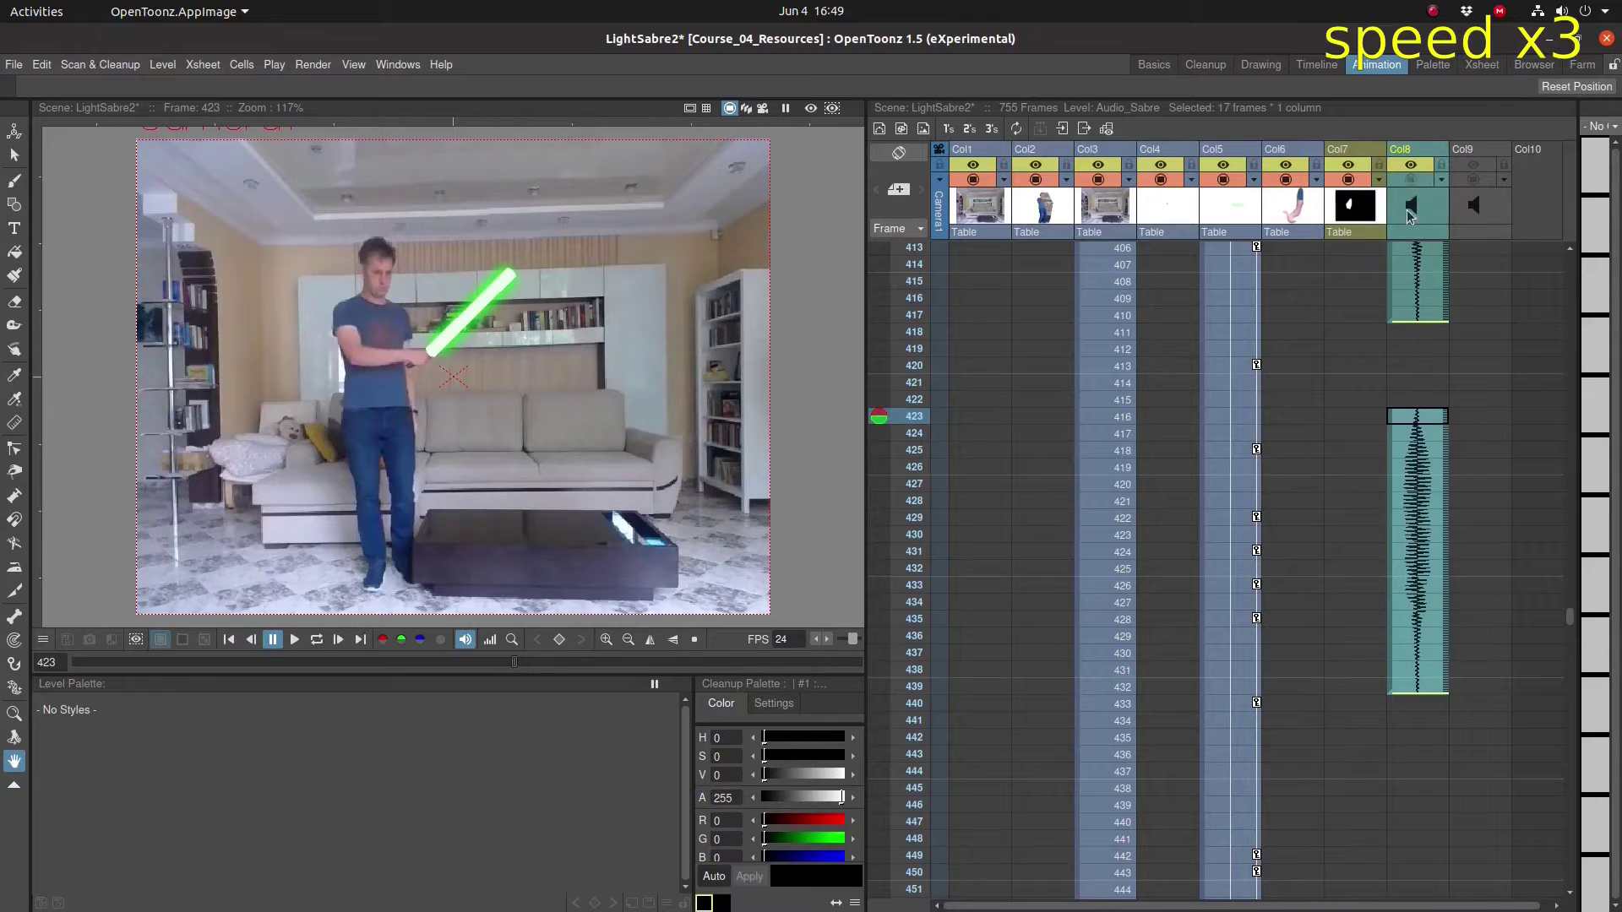
# Play on from frame 423 to find the following swing and paste the sabre sound at frame 450 in Col8
pyautogui.click(295, 639)
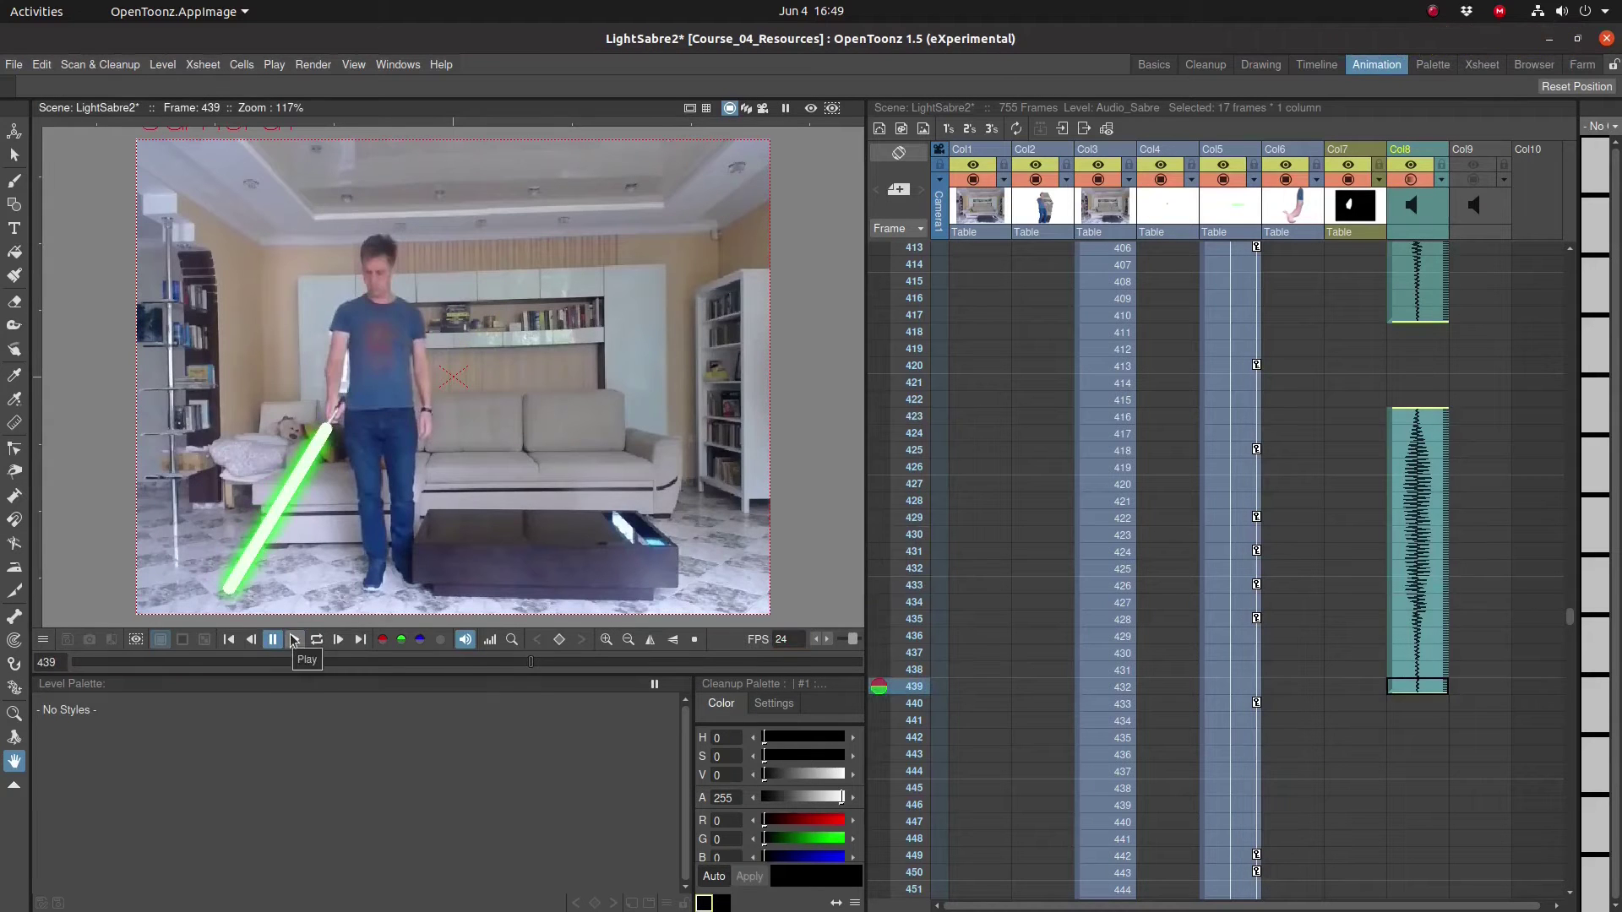
pyautogui.click(295, 640)
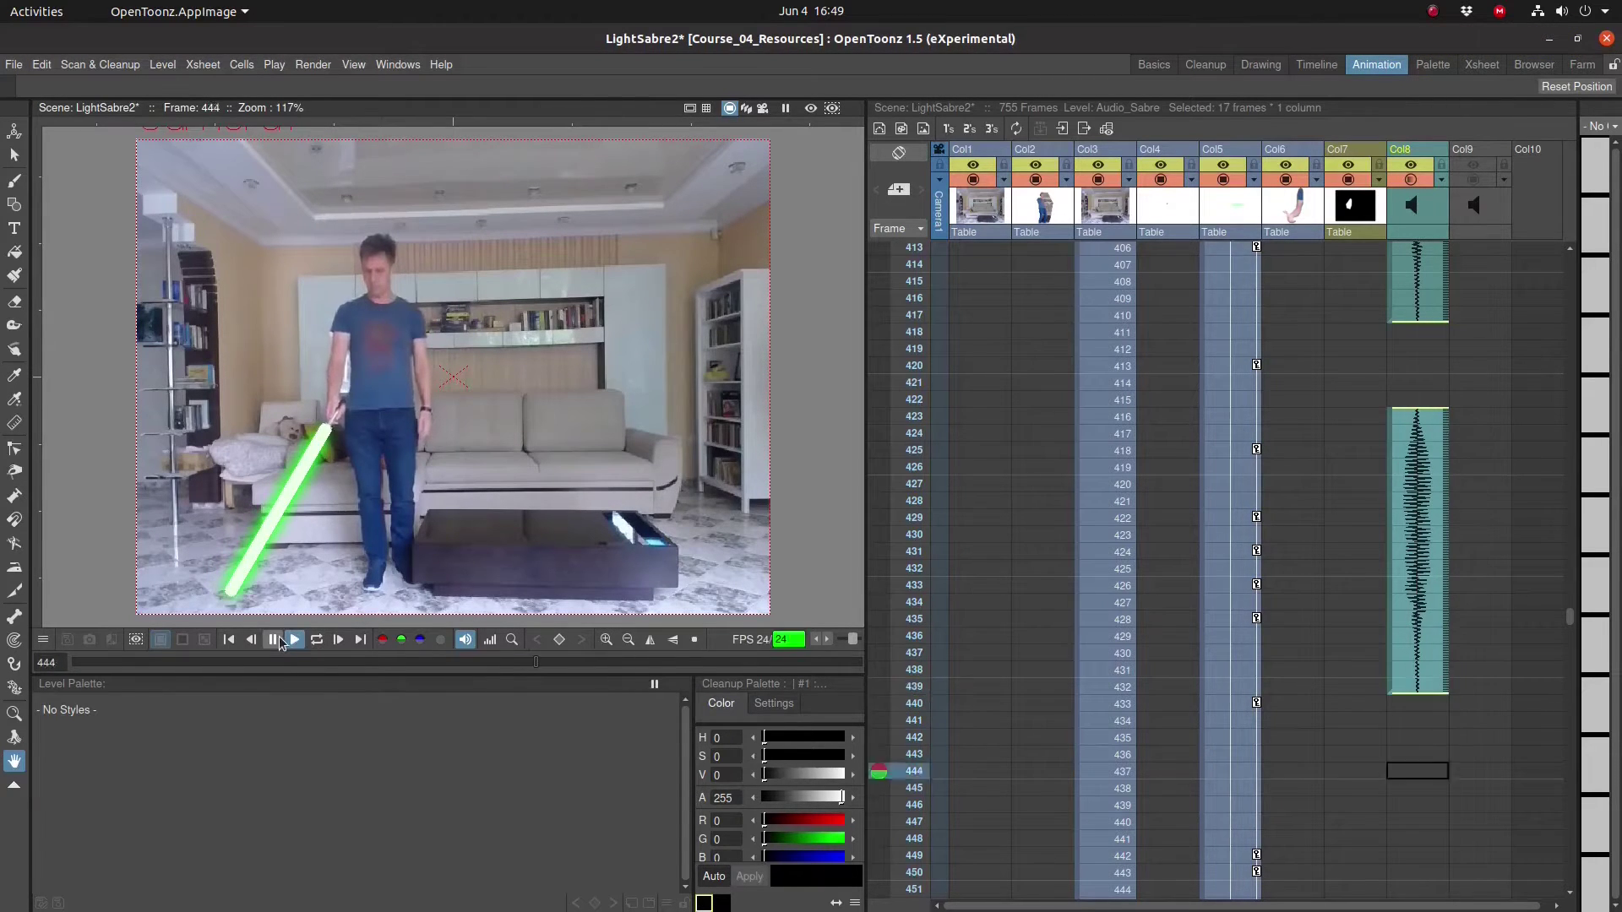
pyautogui.click(276, 640)
pyautogui.click(1410, 750)
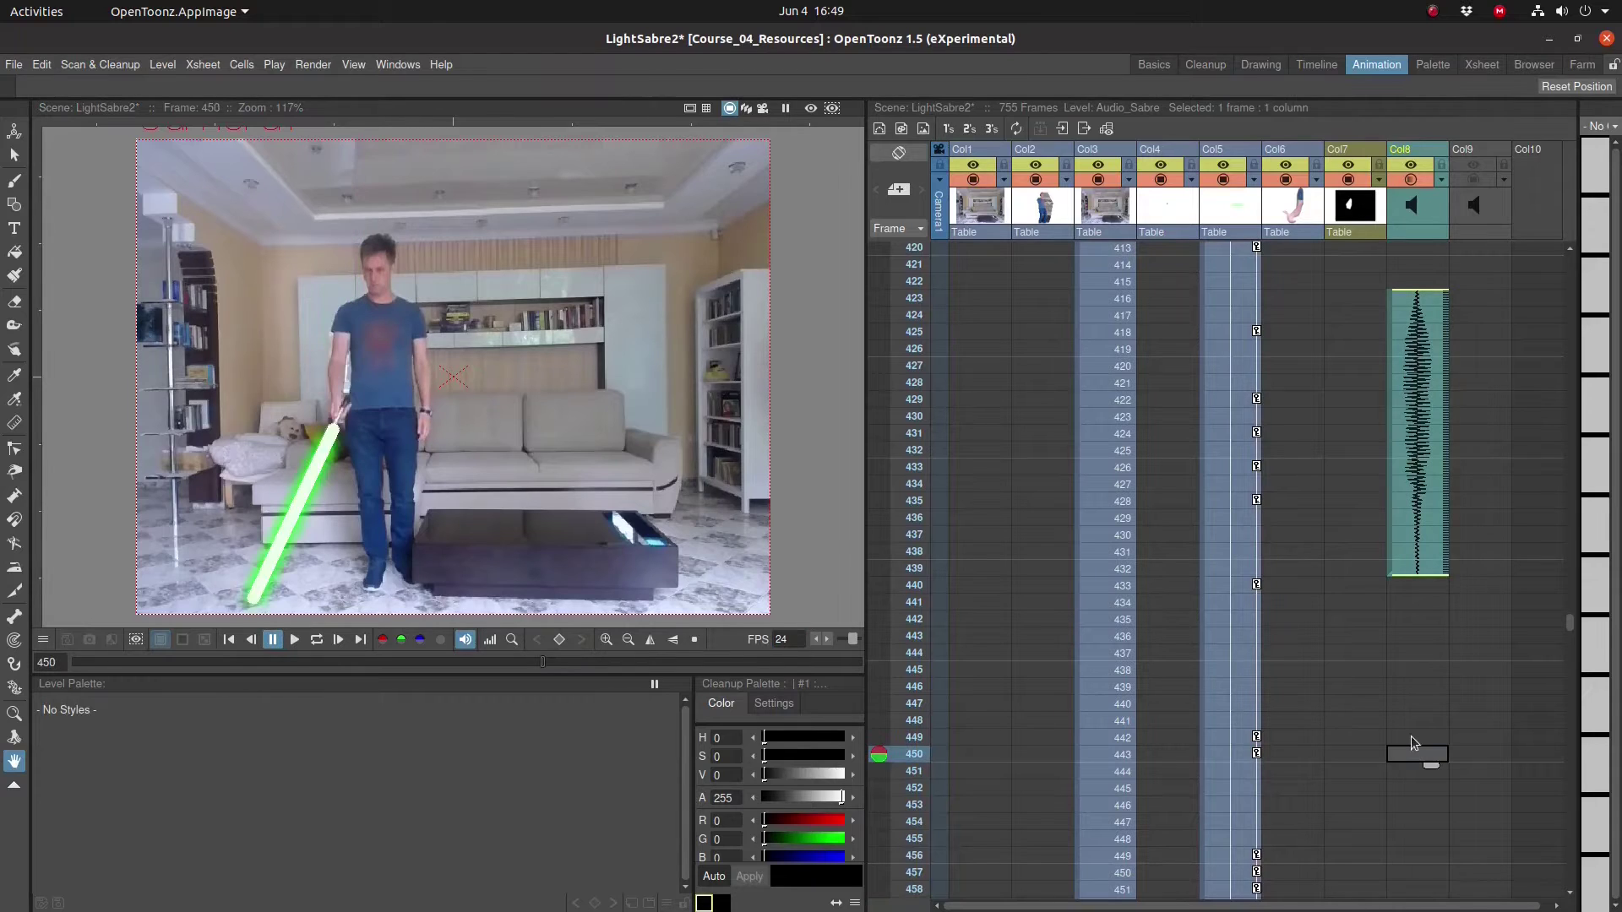
pyautogui.hotkey('ctrl', 'v')
pyautogui.scroll(-2, 1468, 760)
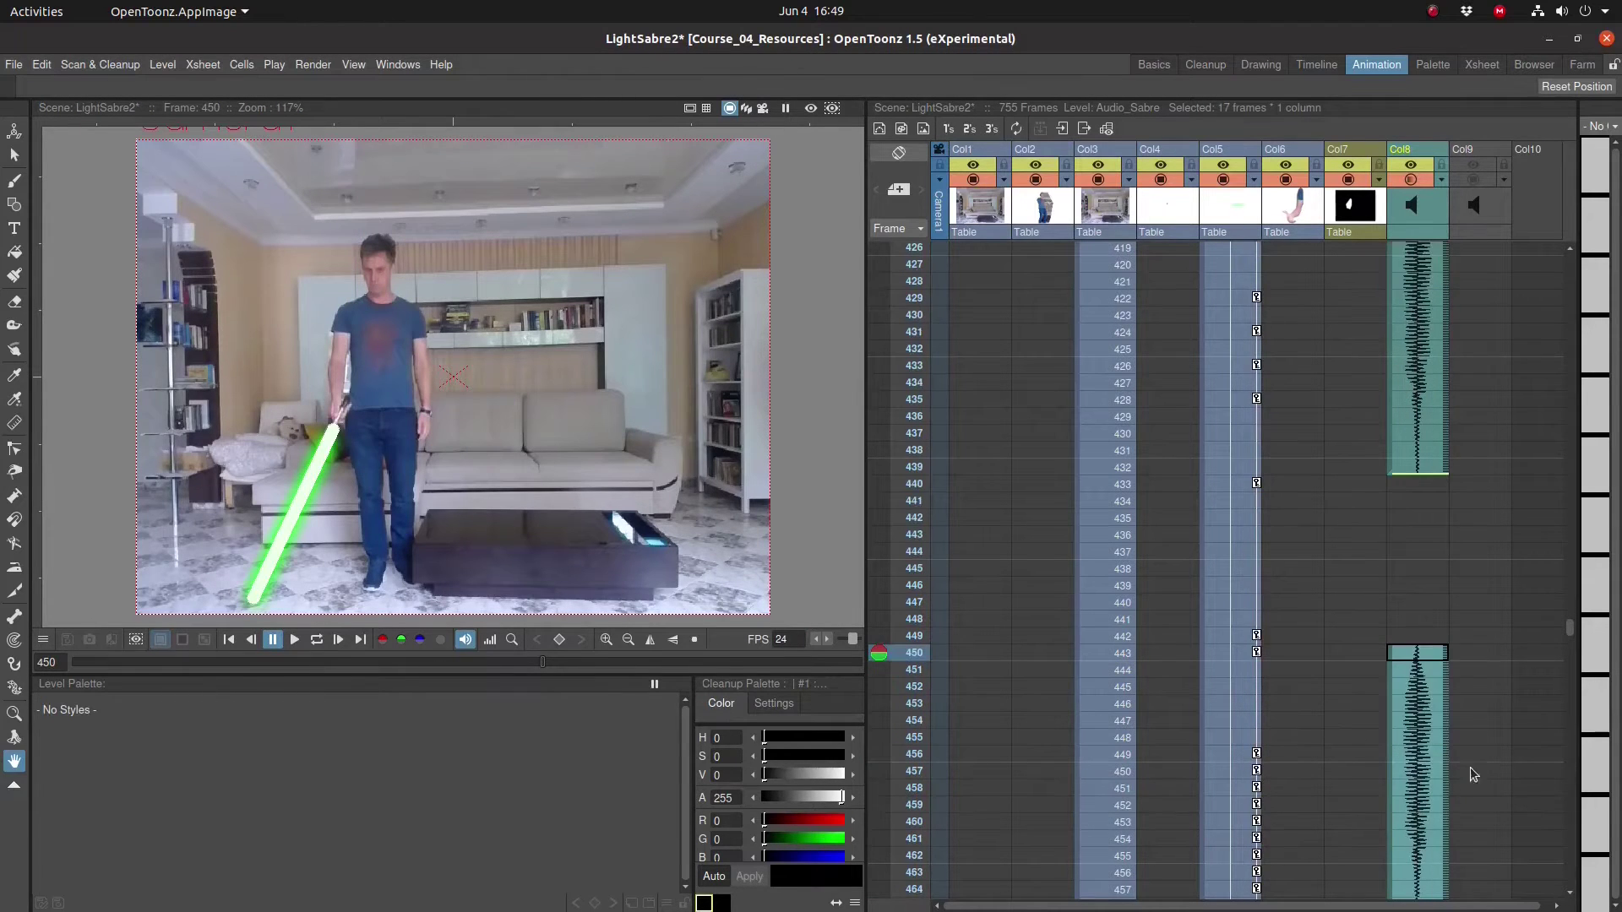
# Paste overlapping copies of the sabre sound at frame 458 in Col9 and frame 467 in Col10
pyautogui.click(1473, 790)
pyautogui.hotkey('ctrl', 'v')
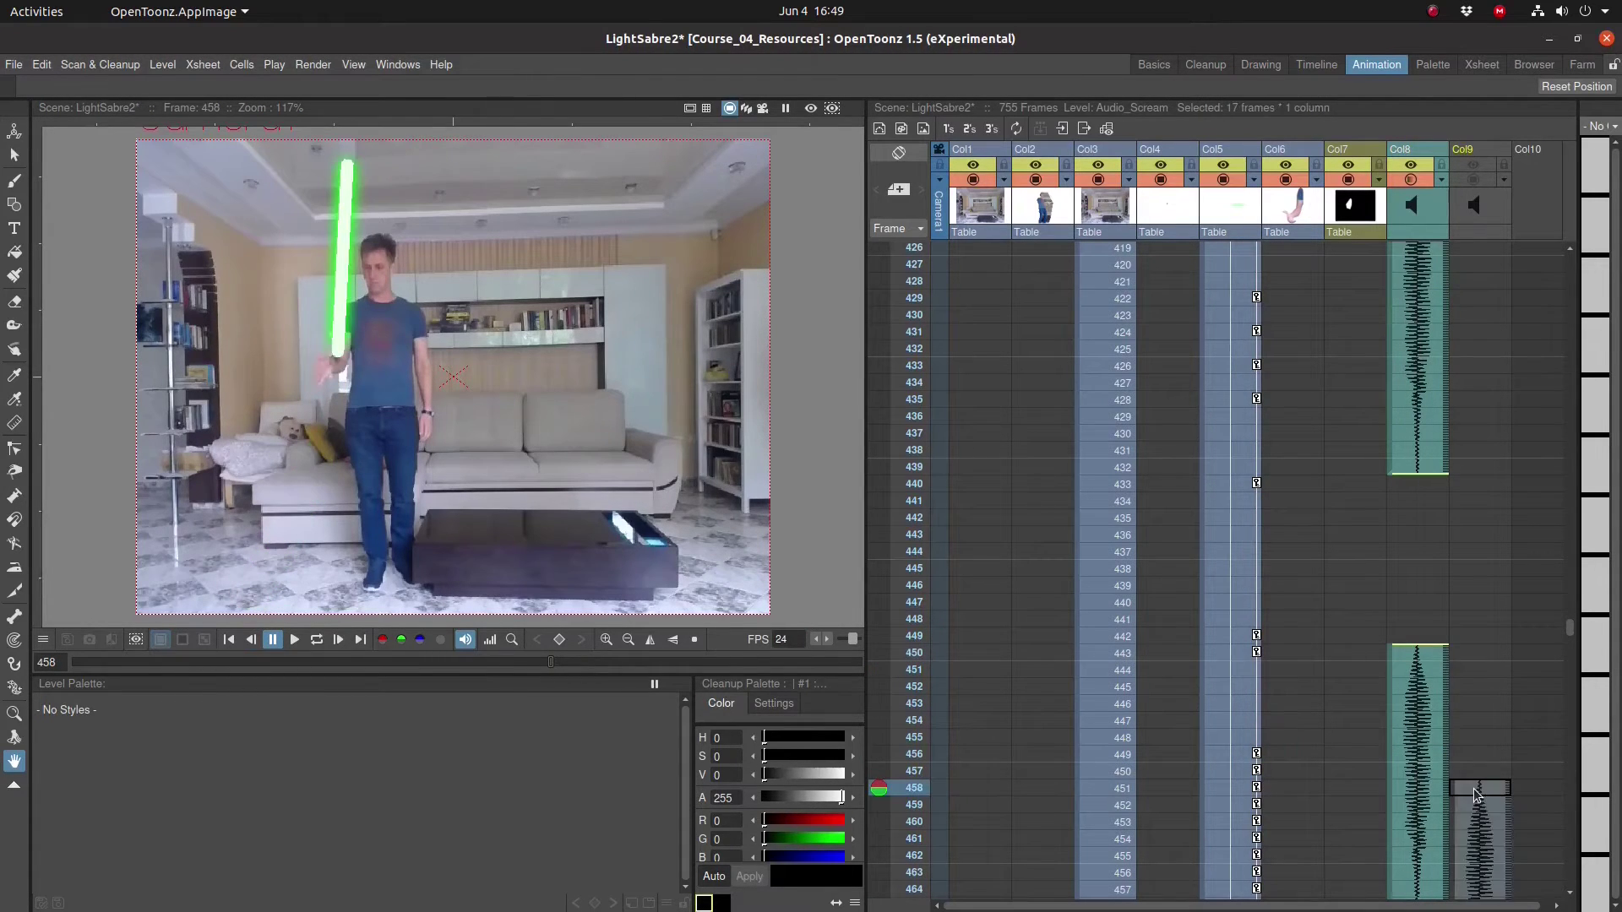
pyautogui.scroll(-2, 1473, 789)
pyautogui.click(1537, 835)
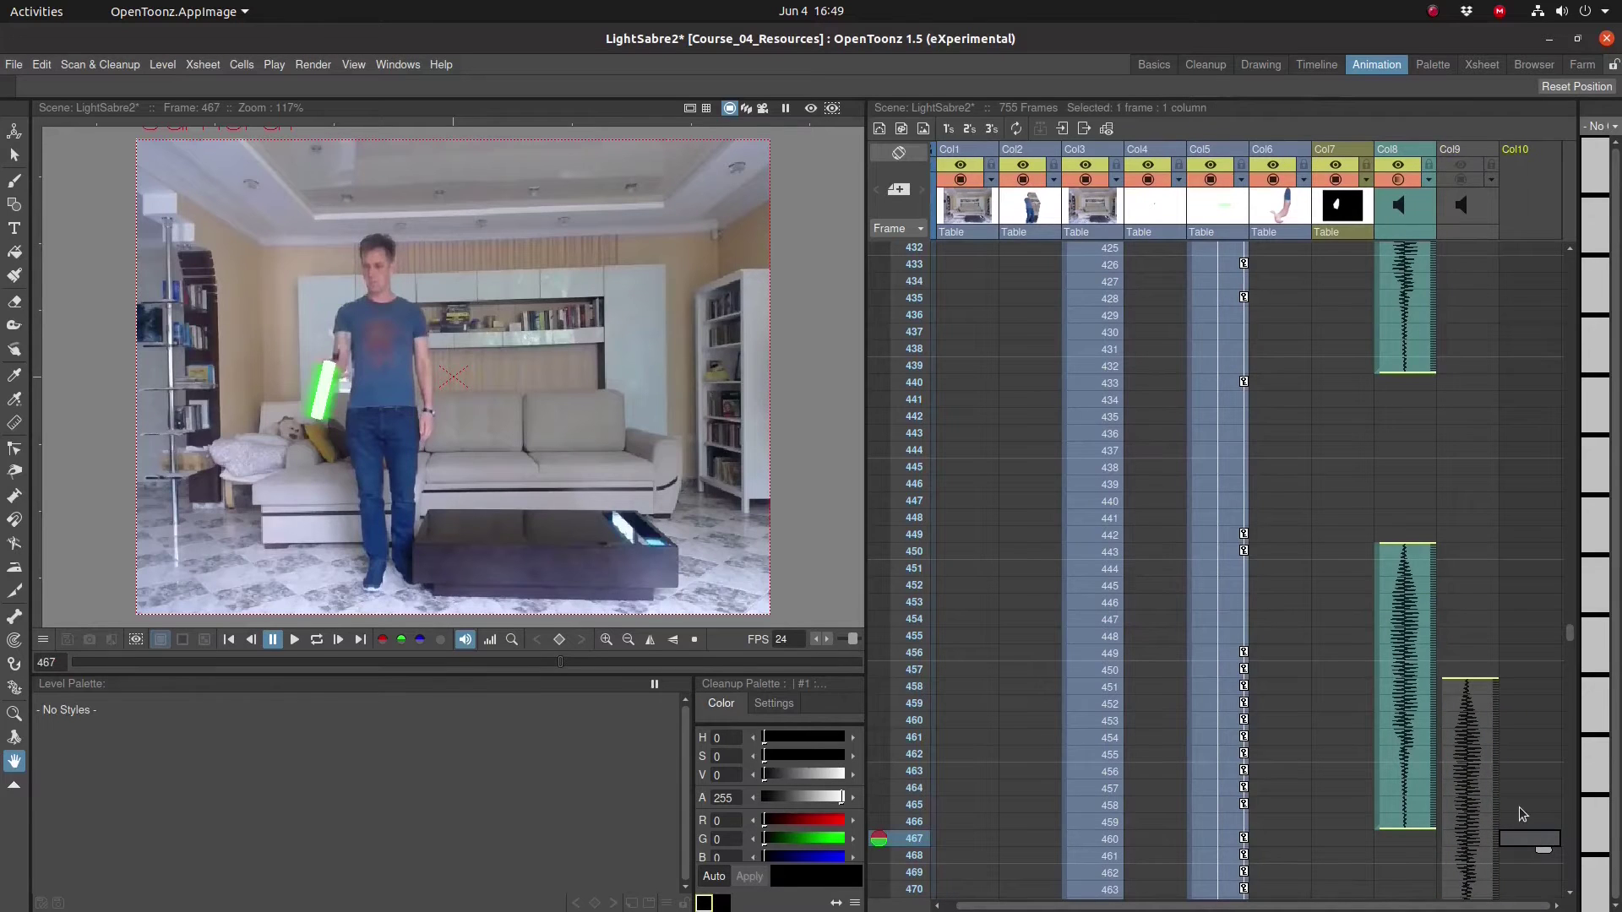
pyautogui.hotkey('ctrl', 'v')
pyautogui.scroll(-8, 1502, 794)
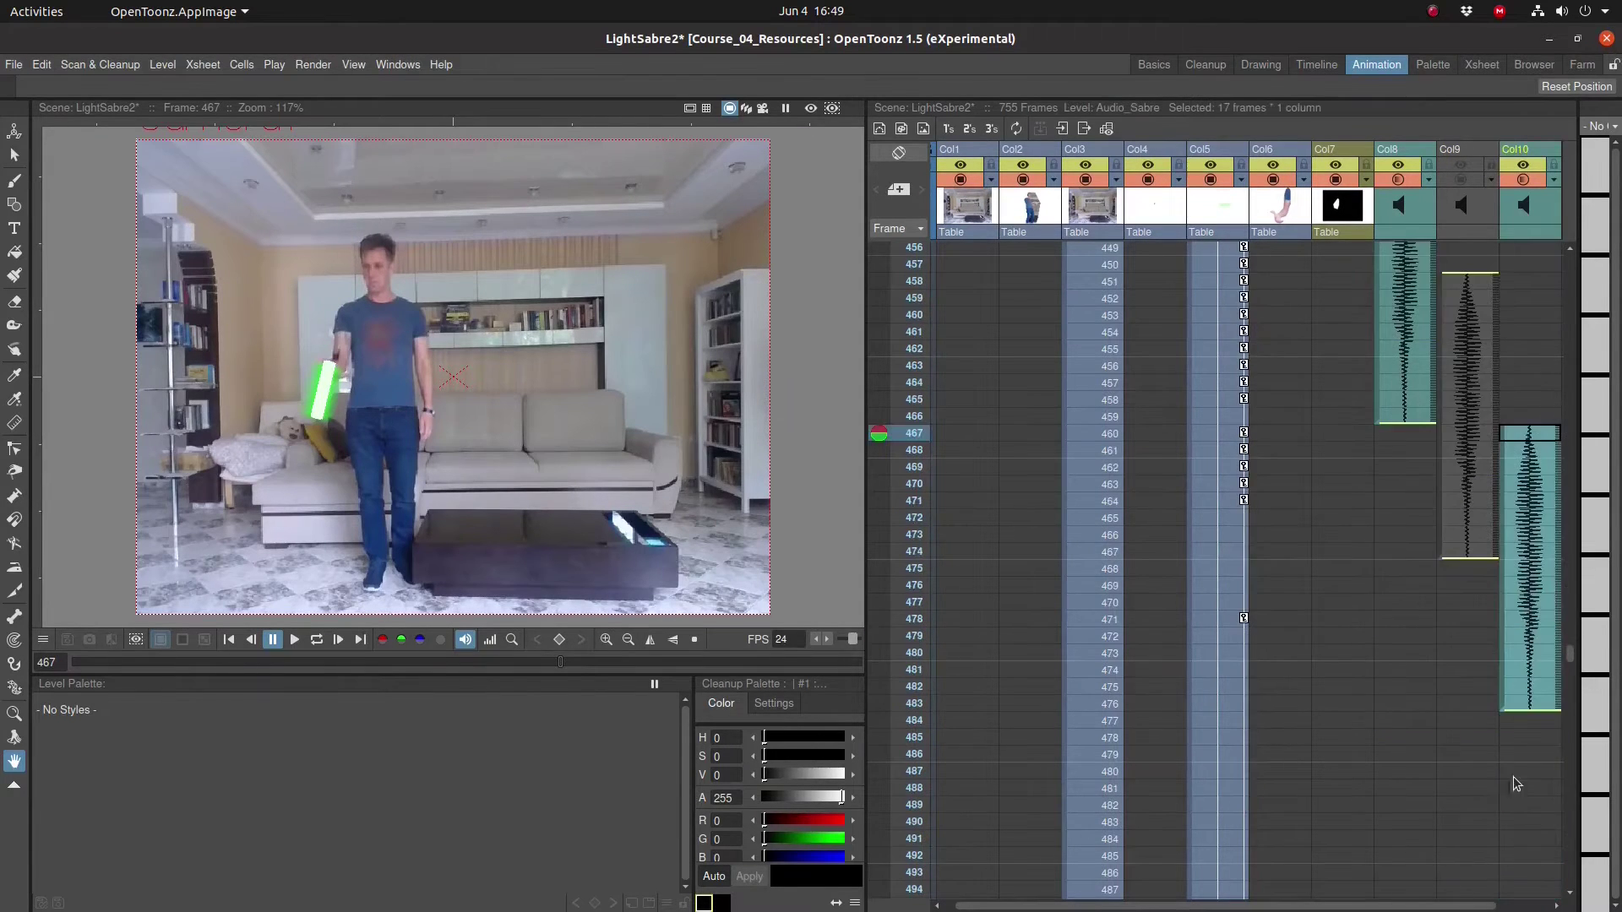
# Re-enable the Col9 audio column and play the scene from before the overlapping sabre sounds to check them
pyautogui.click(1536, 703)
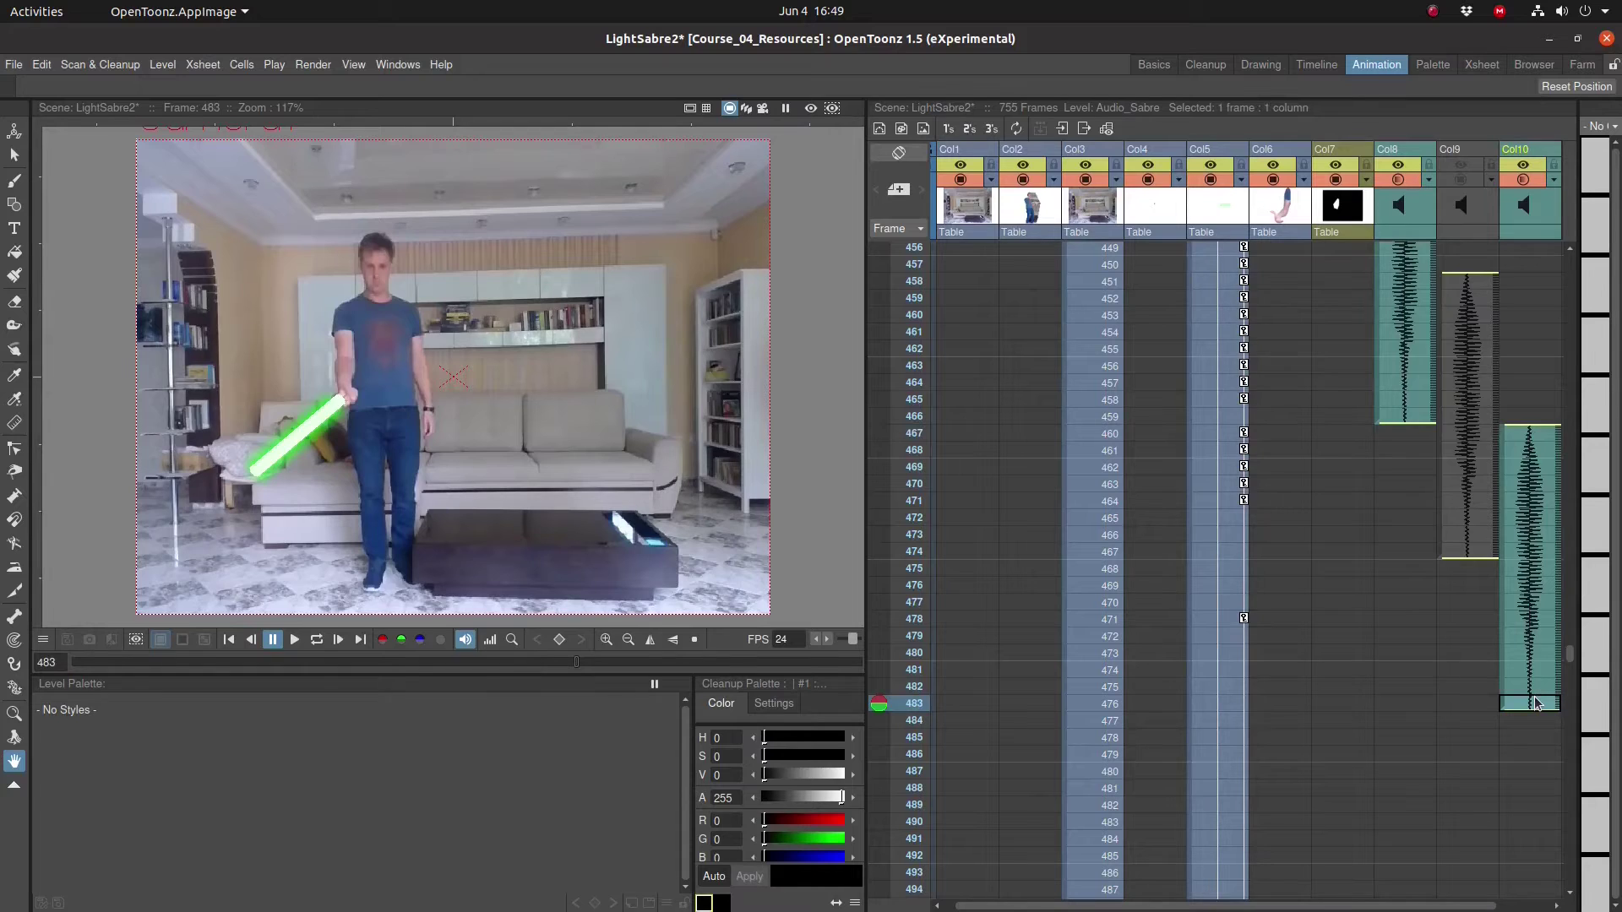
pyautogui.scroll(4, 1535, 514)
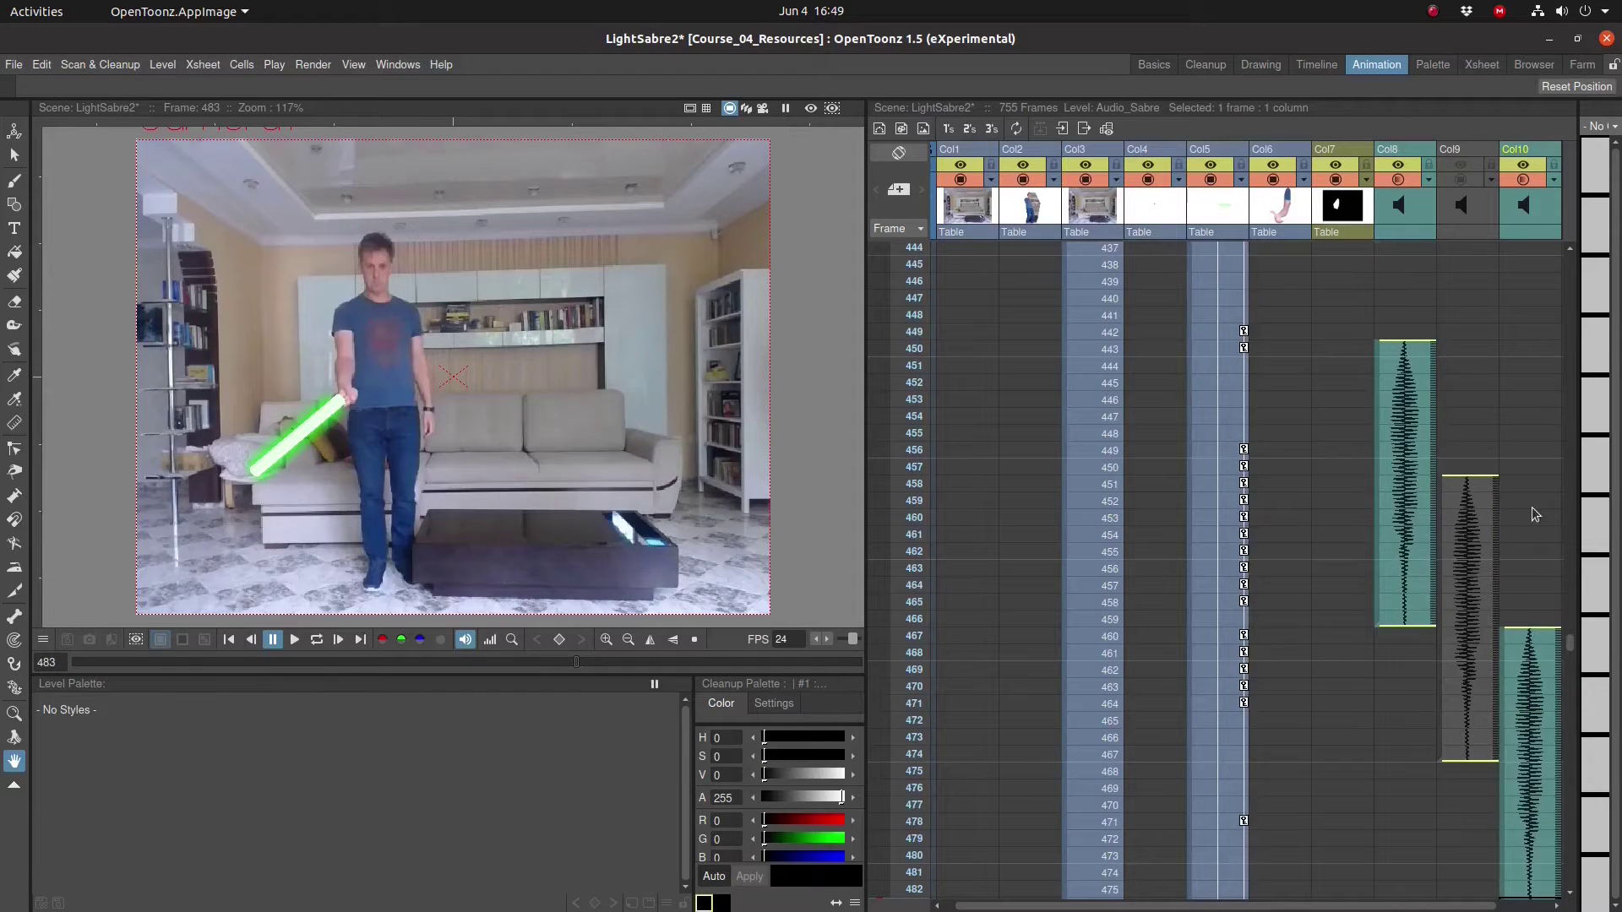
pyautogui.click(1461, 179)
pyautogui.click(1461, 165)
pyautogui.click(1469, 450)
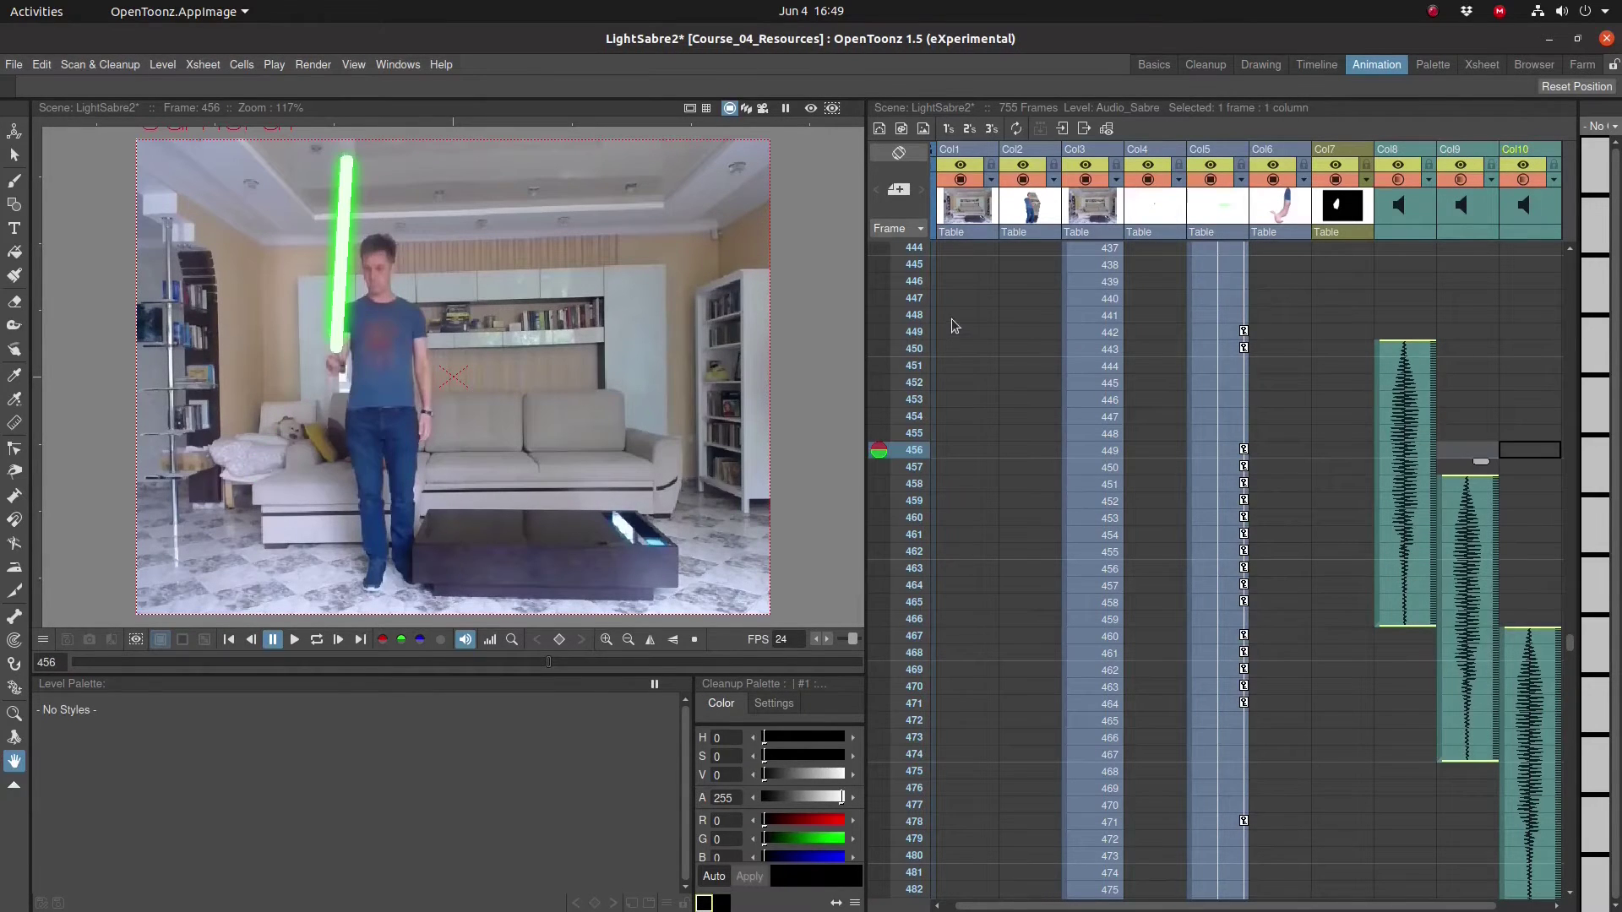
pyautogui.click(952, 320)
pyautogui.click(294, 642)
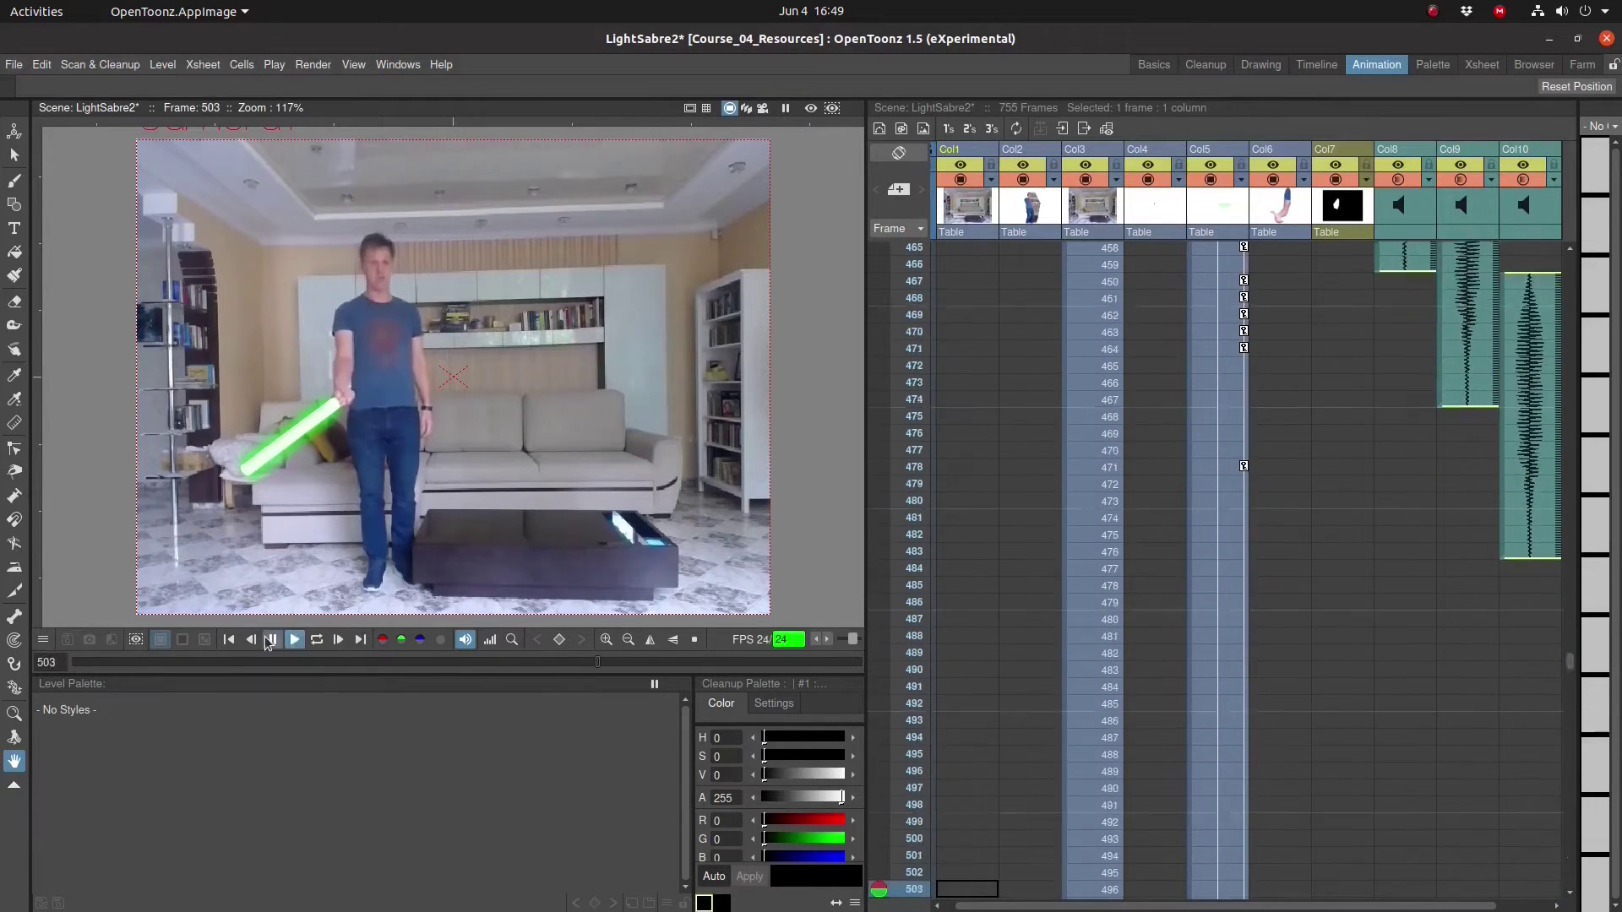
pyautogui.click(269, 641)
# Play on to the next swings and paste the sabre sound at frame 577 in Col8 and frame 590 in Col9
pyautogui.click(294, 641)
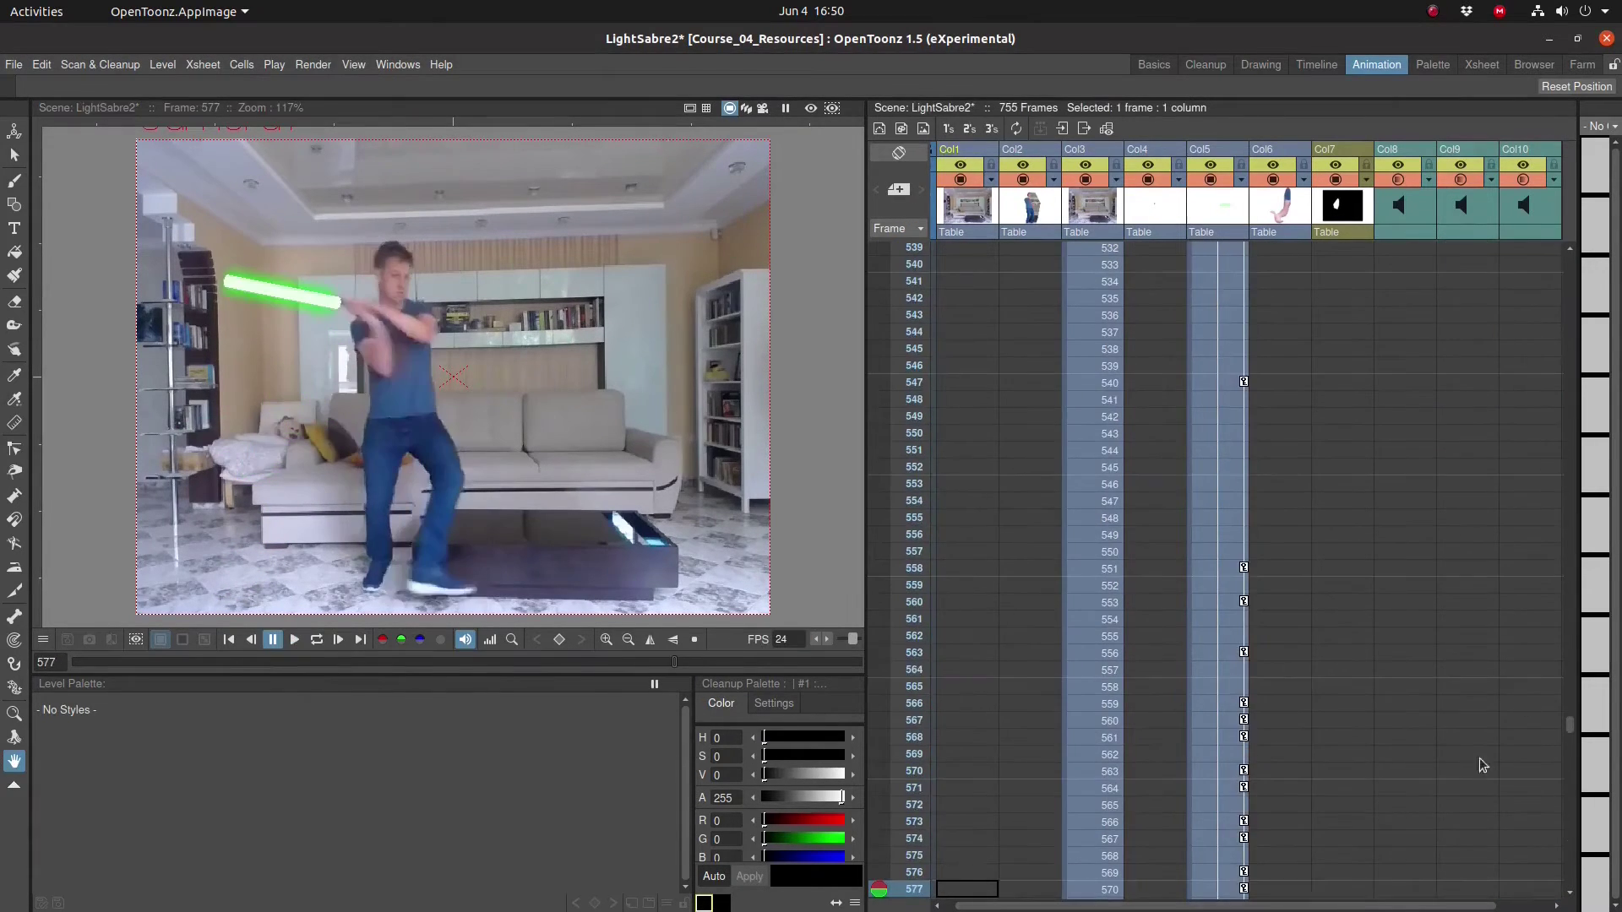
pyautogui.scroll(-4, 1482, 760)
pyautogui.hscroll(1, 1484, 507)
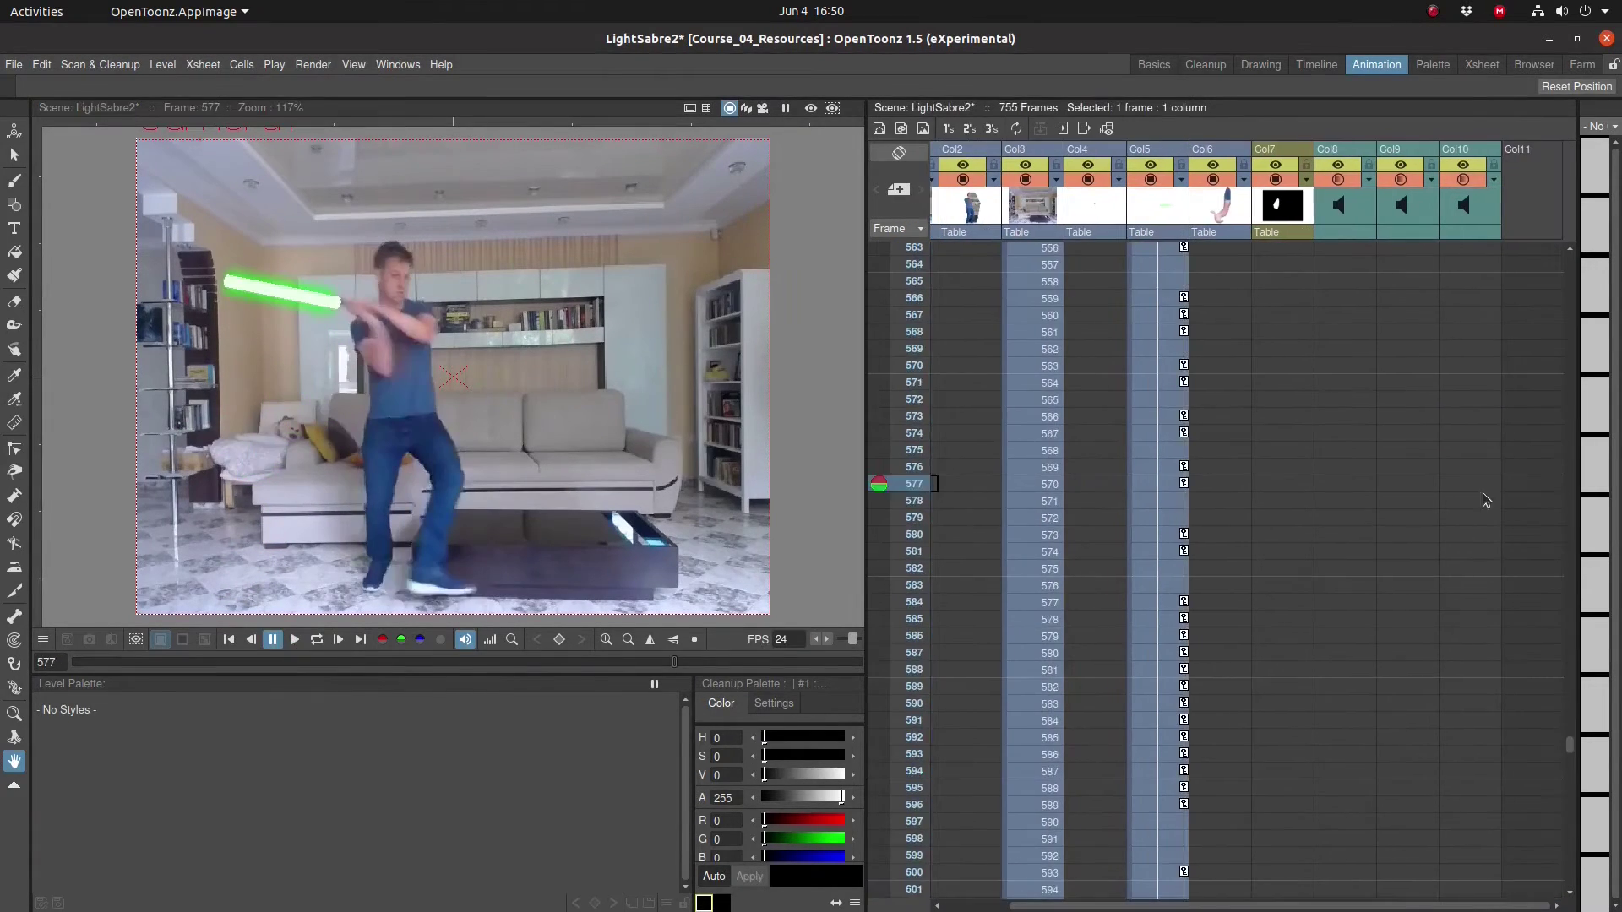
pyautogui.click(1337, 484)
pyautogui.hotkey('ctrl', 'v')
pyautogui.moveTo(881, 484); pyautogui.dragTo(880, 903)
pyautogui.click(1398, 705)
pyautogui.hotkey('ctrl', 'v')
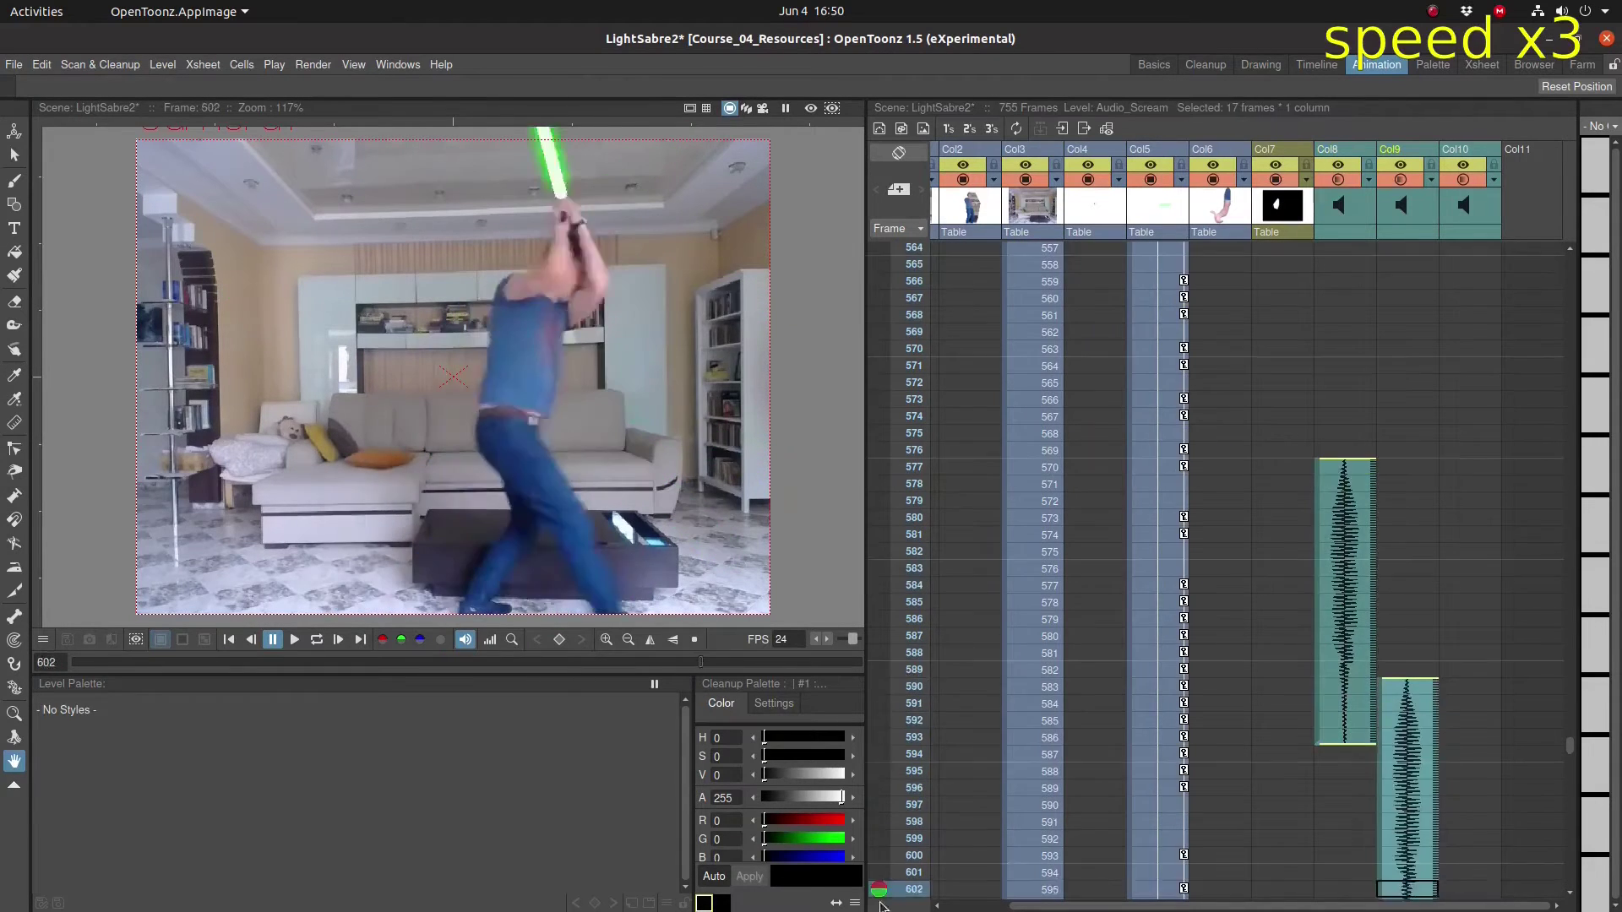
# Play on to the final swings and place sabre sounds at frame 707 in Col8, 713 in Col9 and 722 in Col10
pyautogui.click(294, 640)
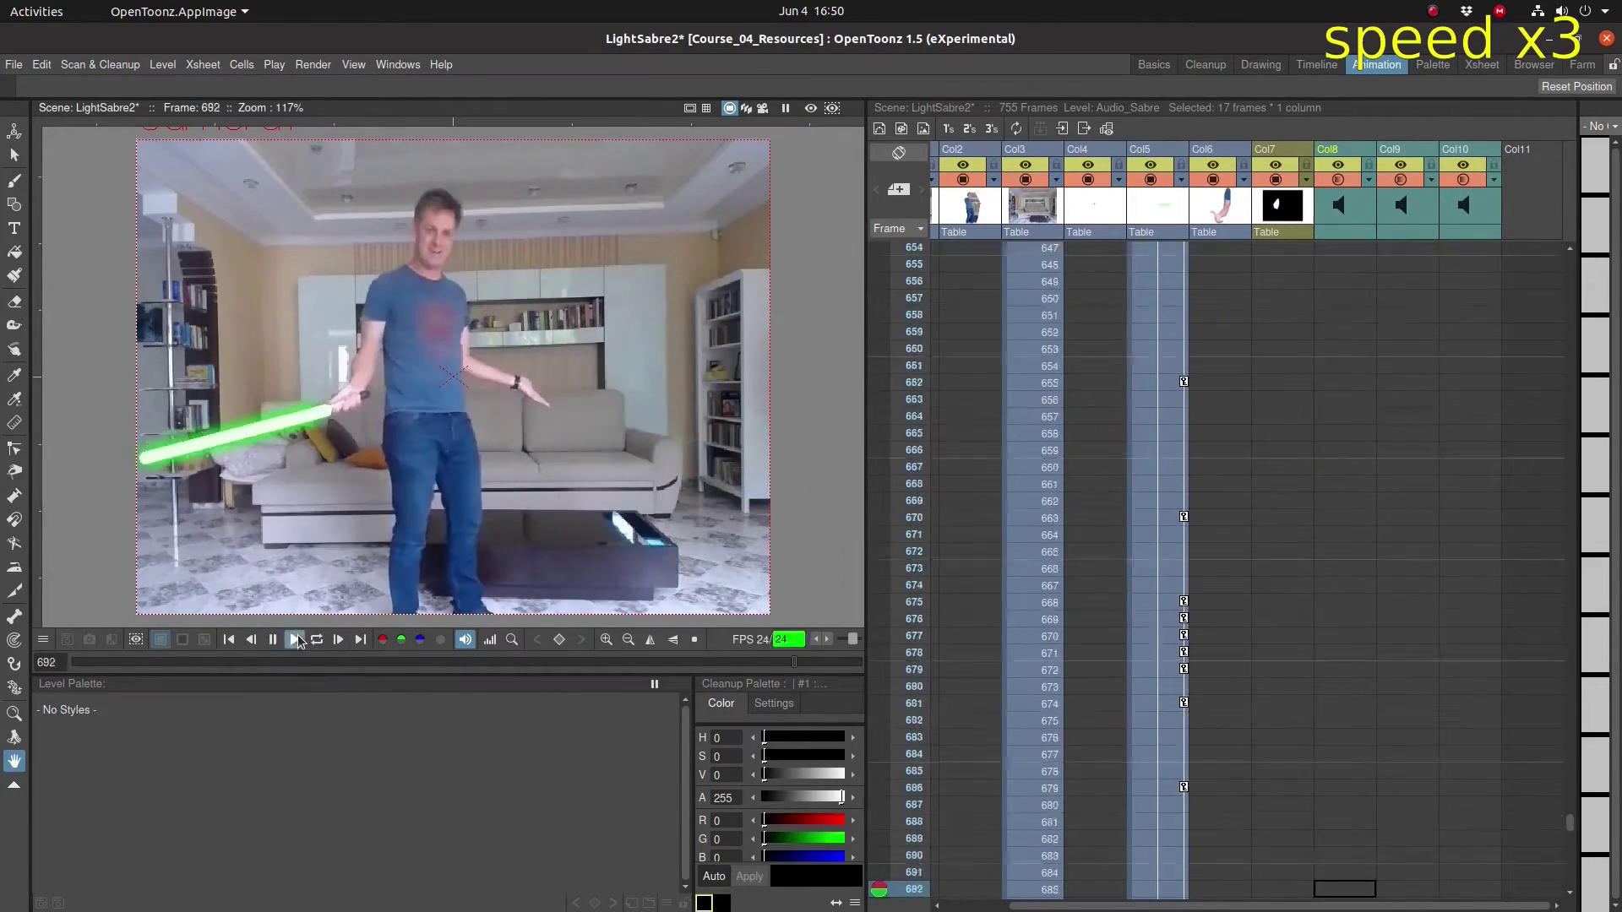
pyautogui.click(1470, 584)
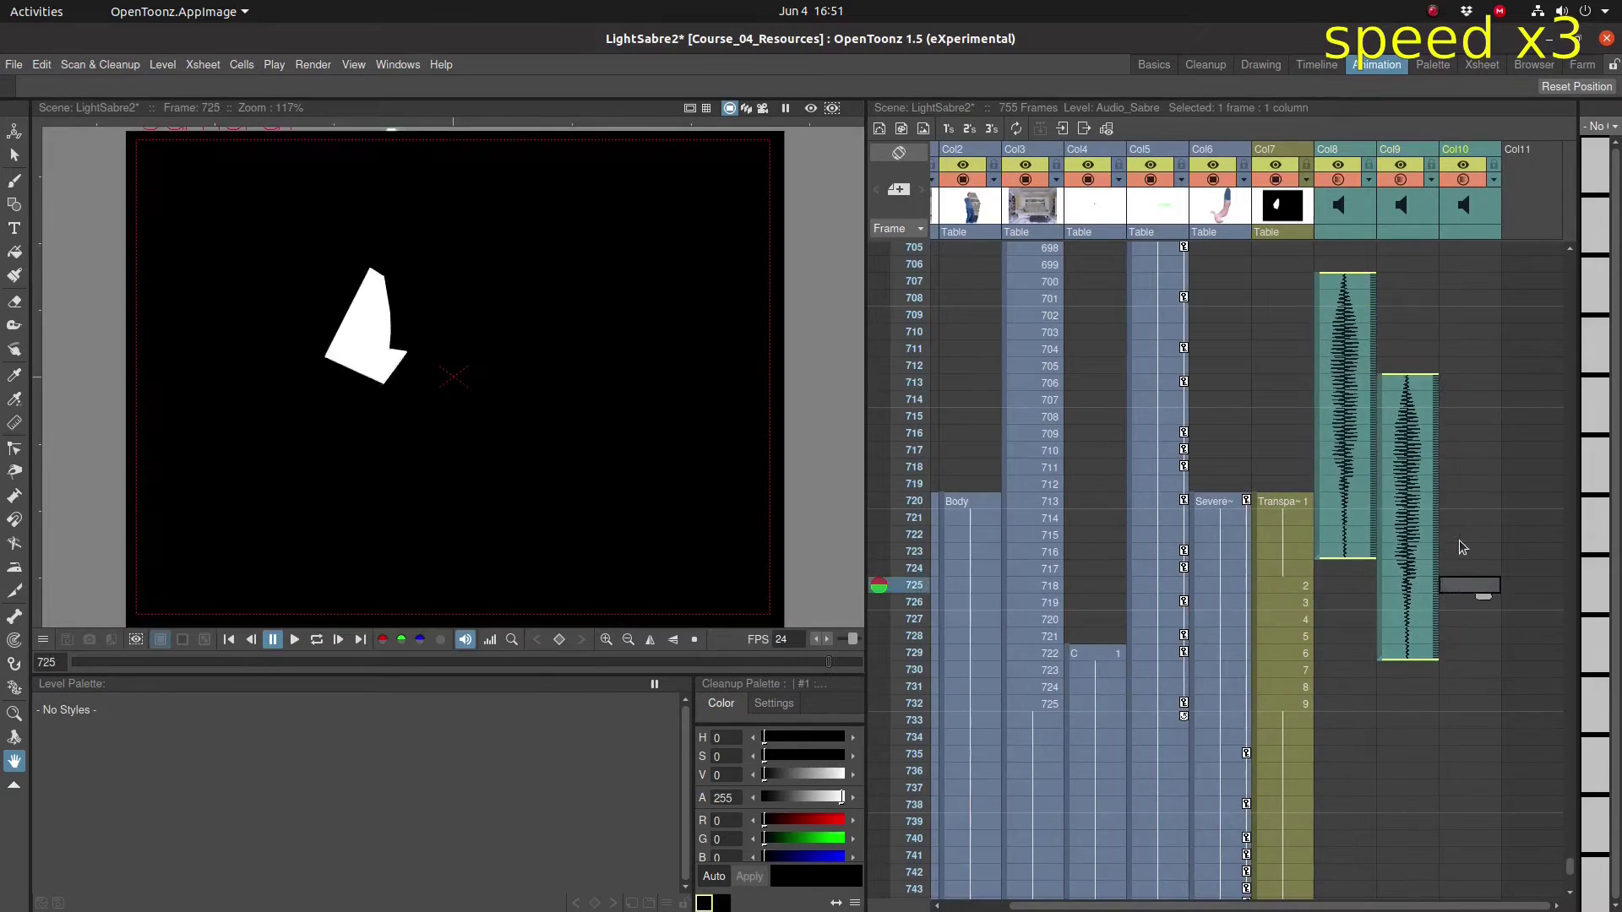
pyautogui.hotkey('ctrl', 'v')
pyautogui.hotkey('ctrl', 'r')
# Move the scream sound from the start of Col9 to frame 735 in Col11
pyautogui.click(1531, 754)
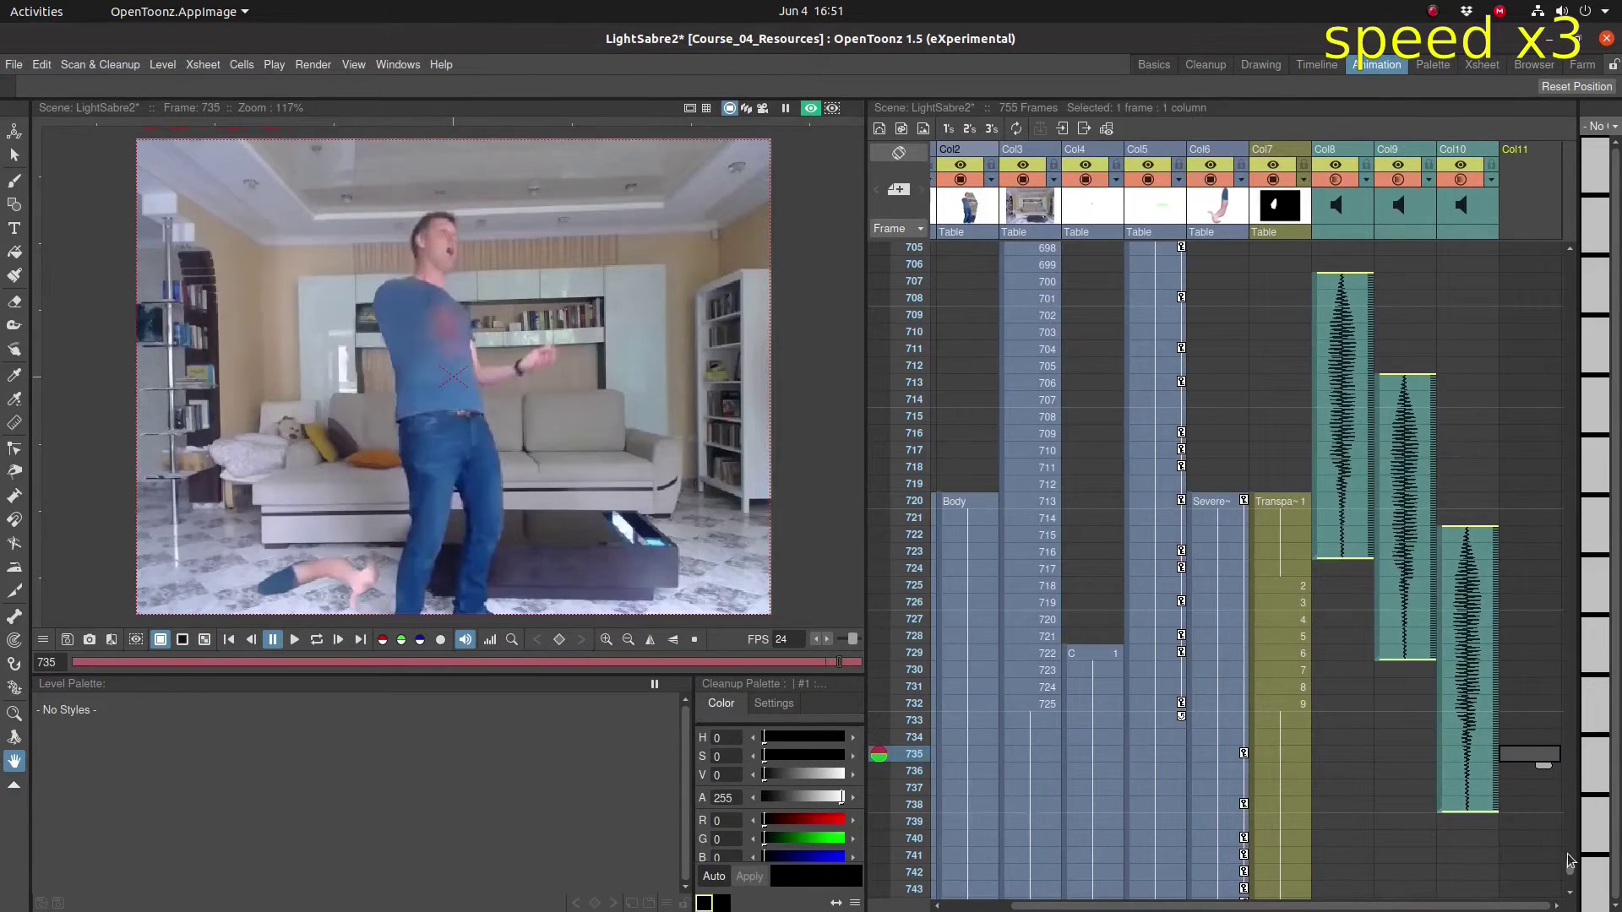
pyautogui.moveTo(1573, 877); pyautogui.dragTo(1571, 253)
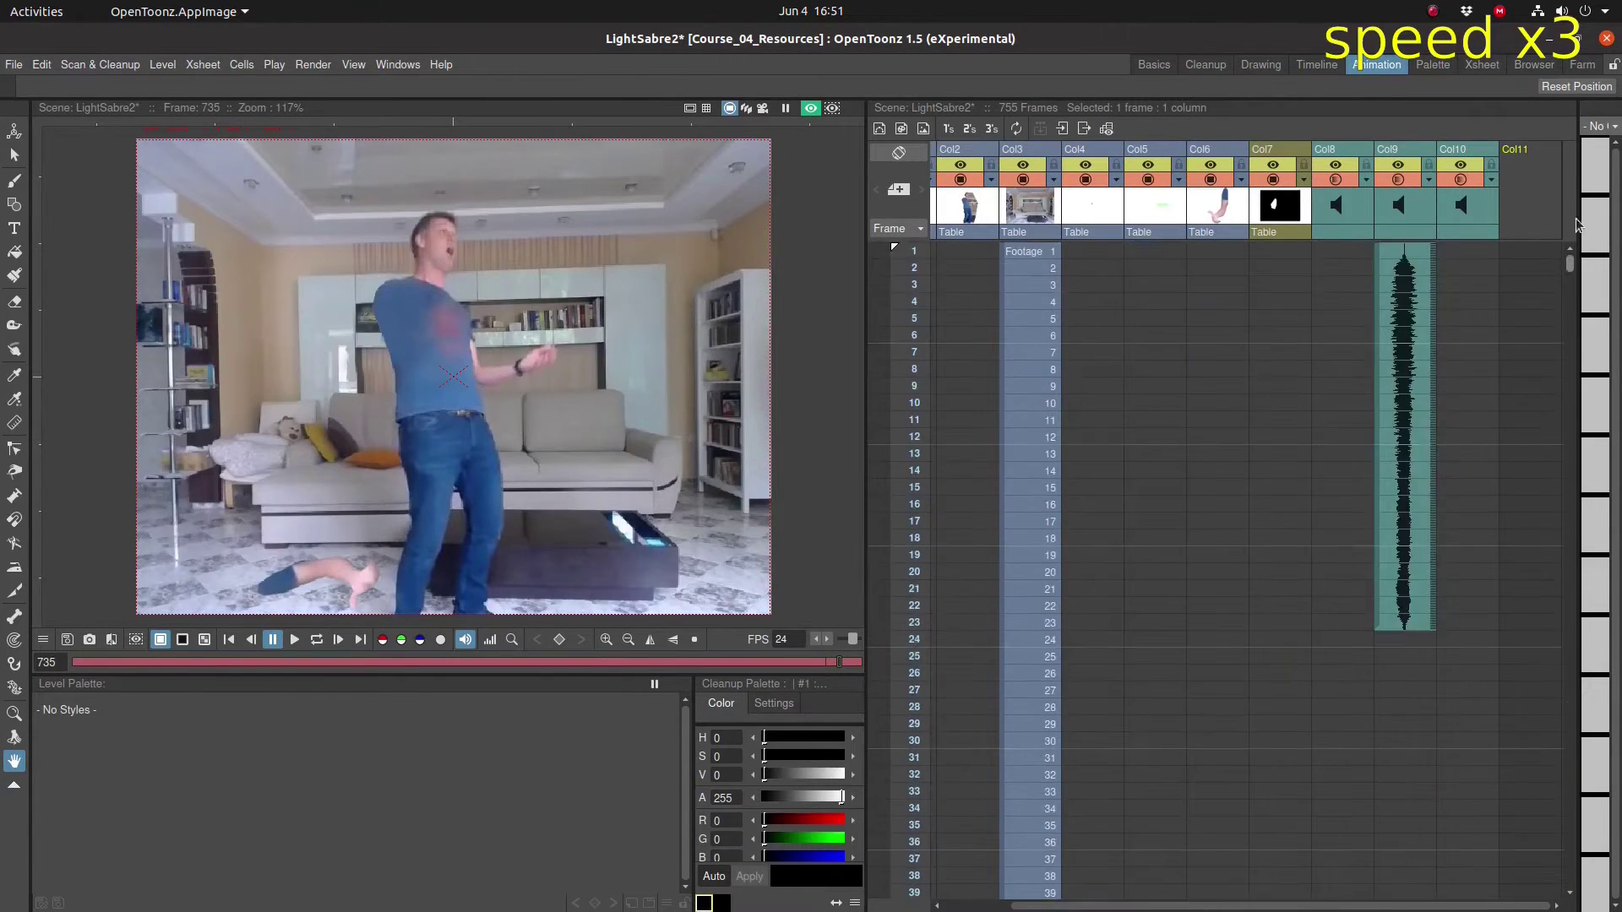
pyautogui.click(1376, 254)
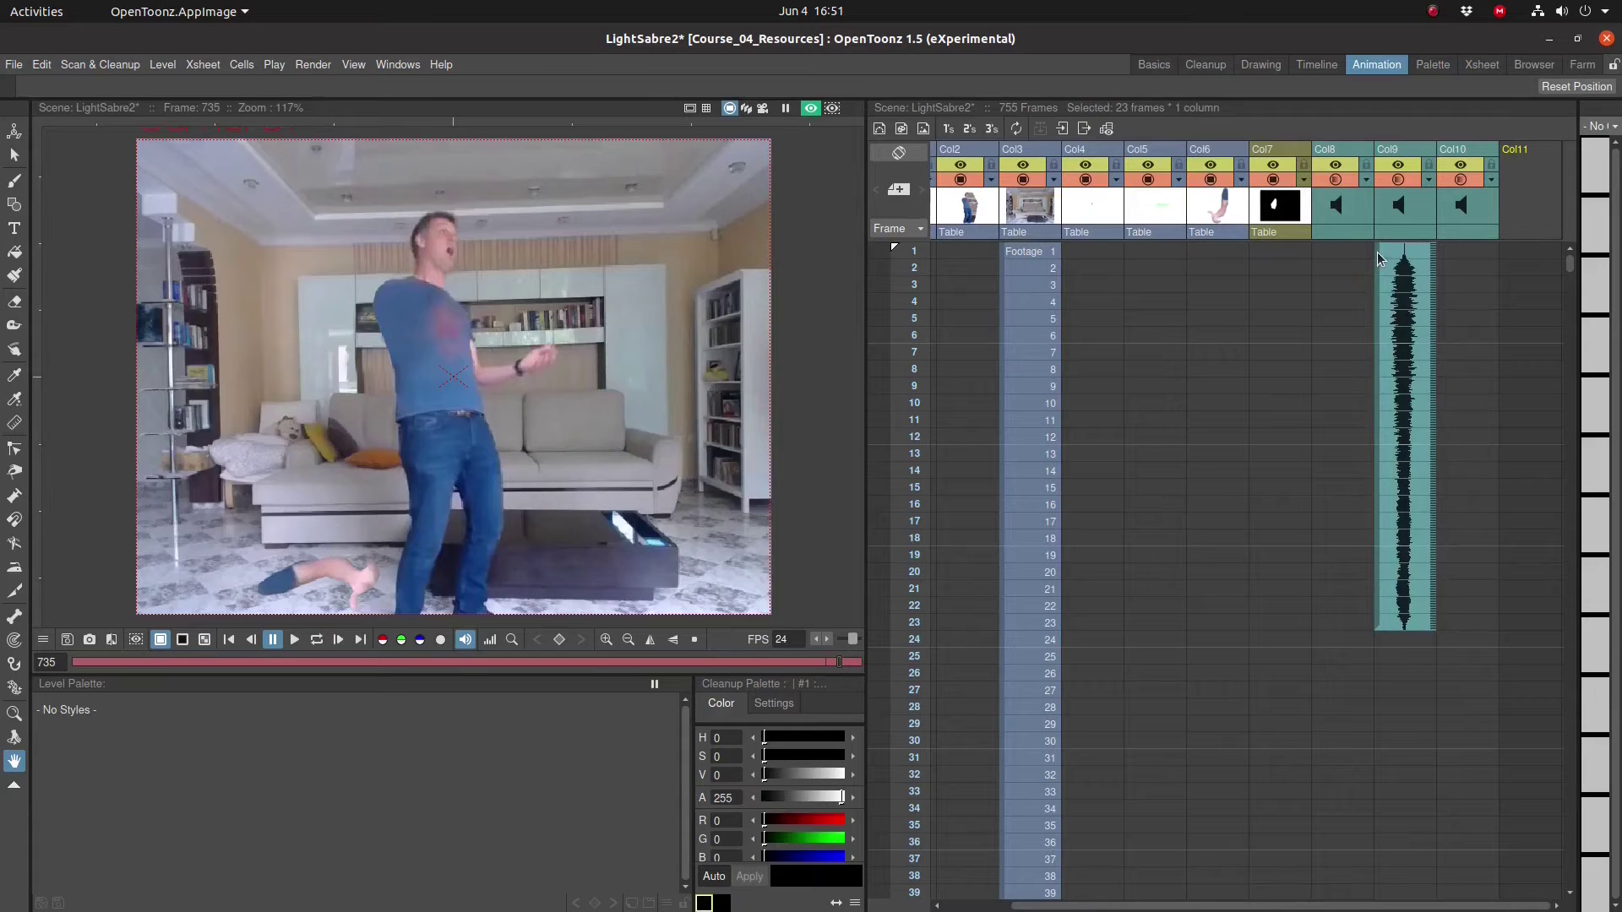
pyautogui.press('Delete')
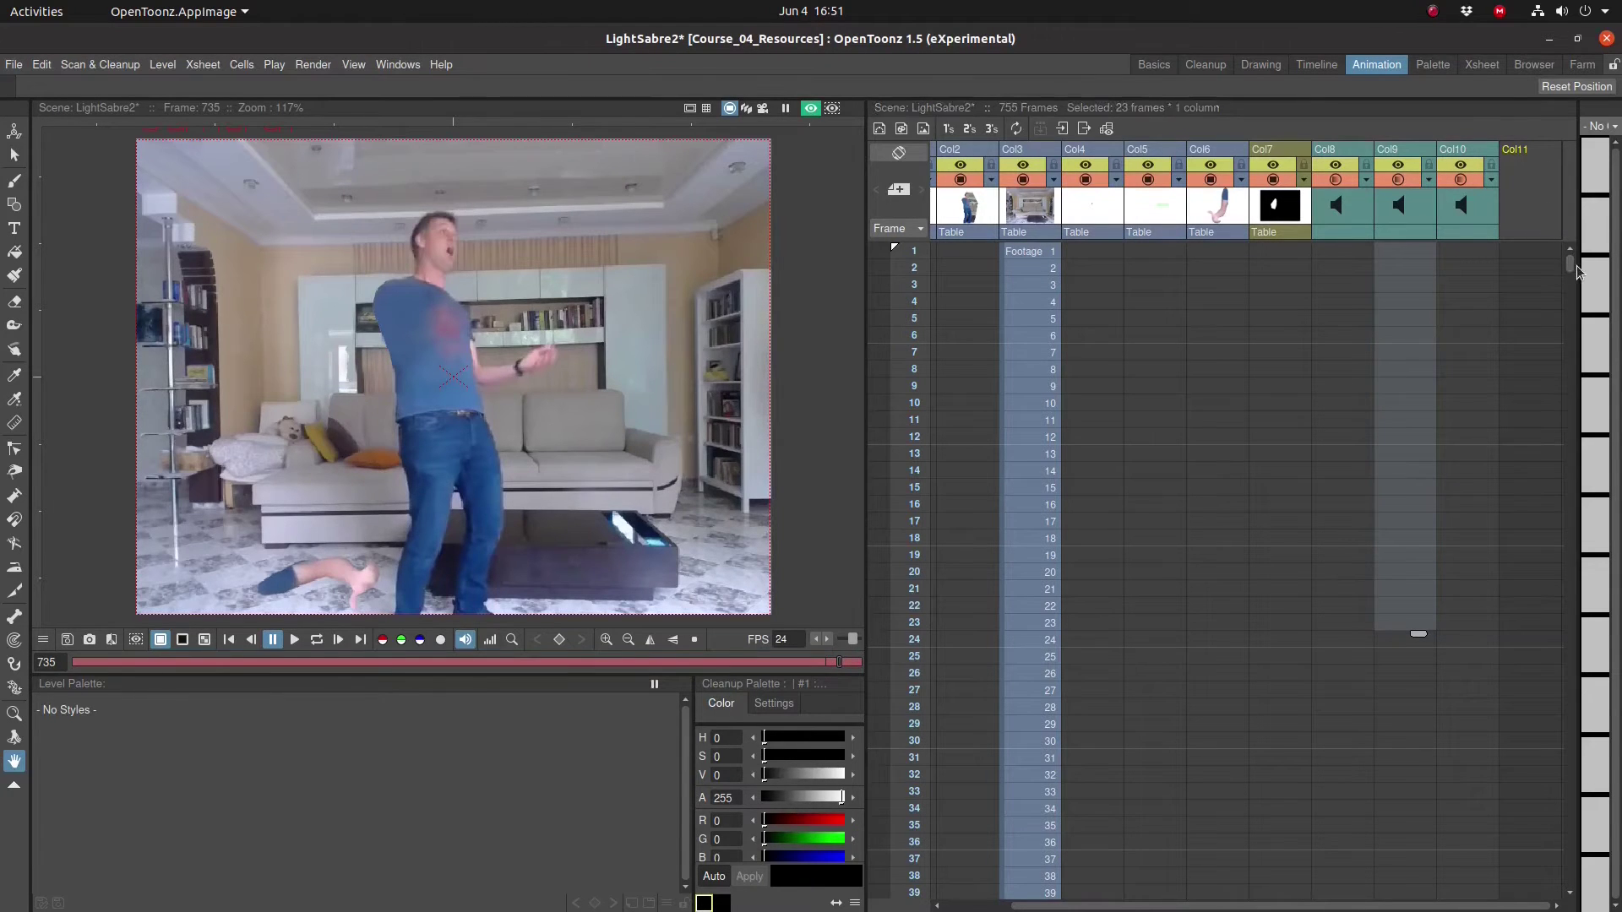
pyautogui.moveTo(1576, 271); pyautogui.dragTo(1596, 874)
pyautogui.click(1526, 689)
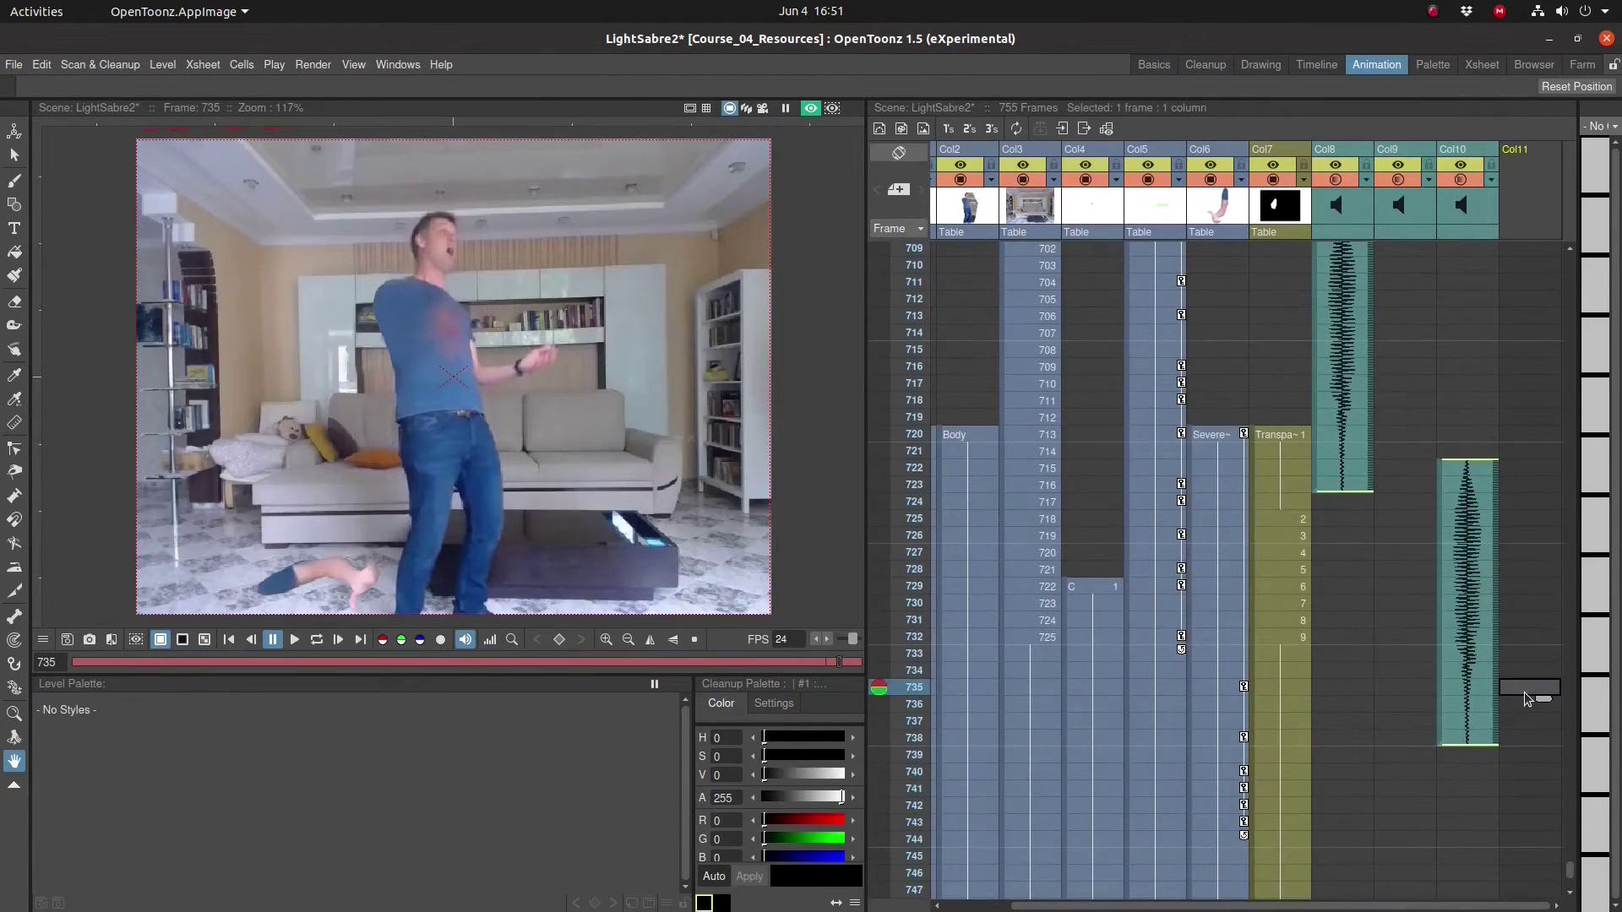
pyautogui.hotkey('ctrl', 'v')
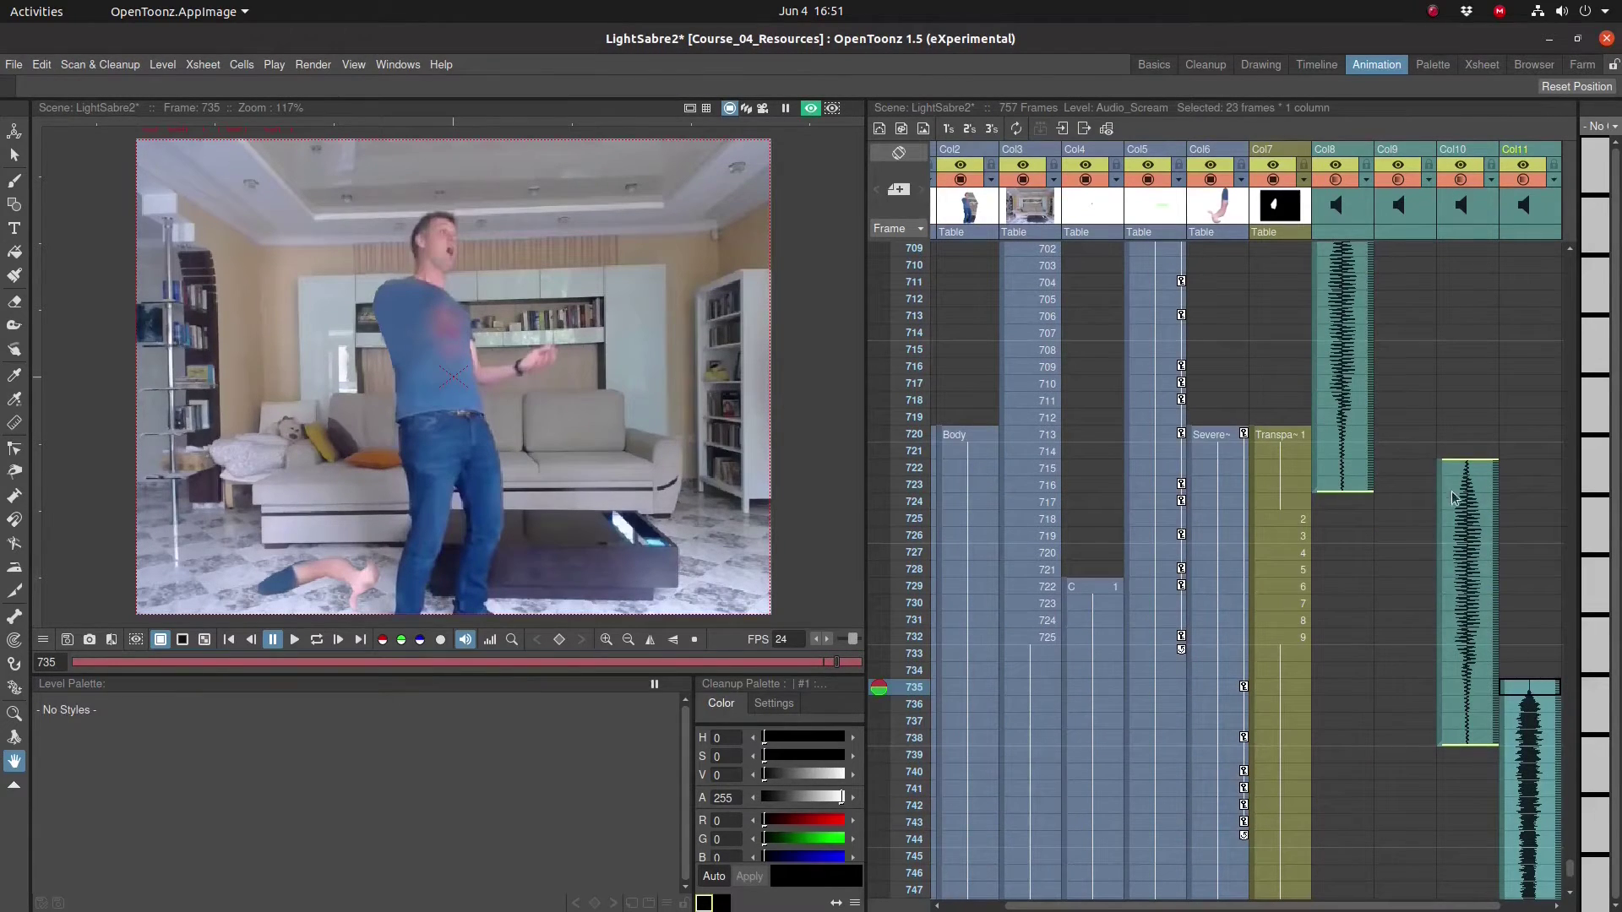
# Move the last sabre sound in Col9 down to start at frame 715
pyautogui.click(1440, 475)
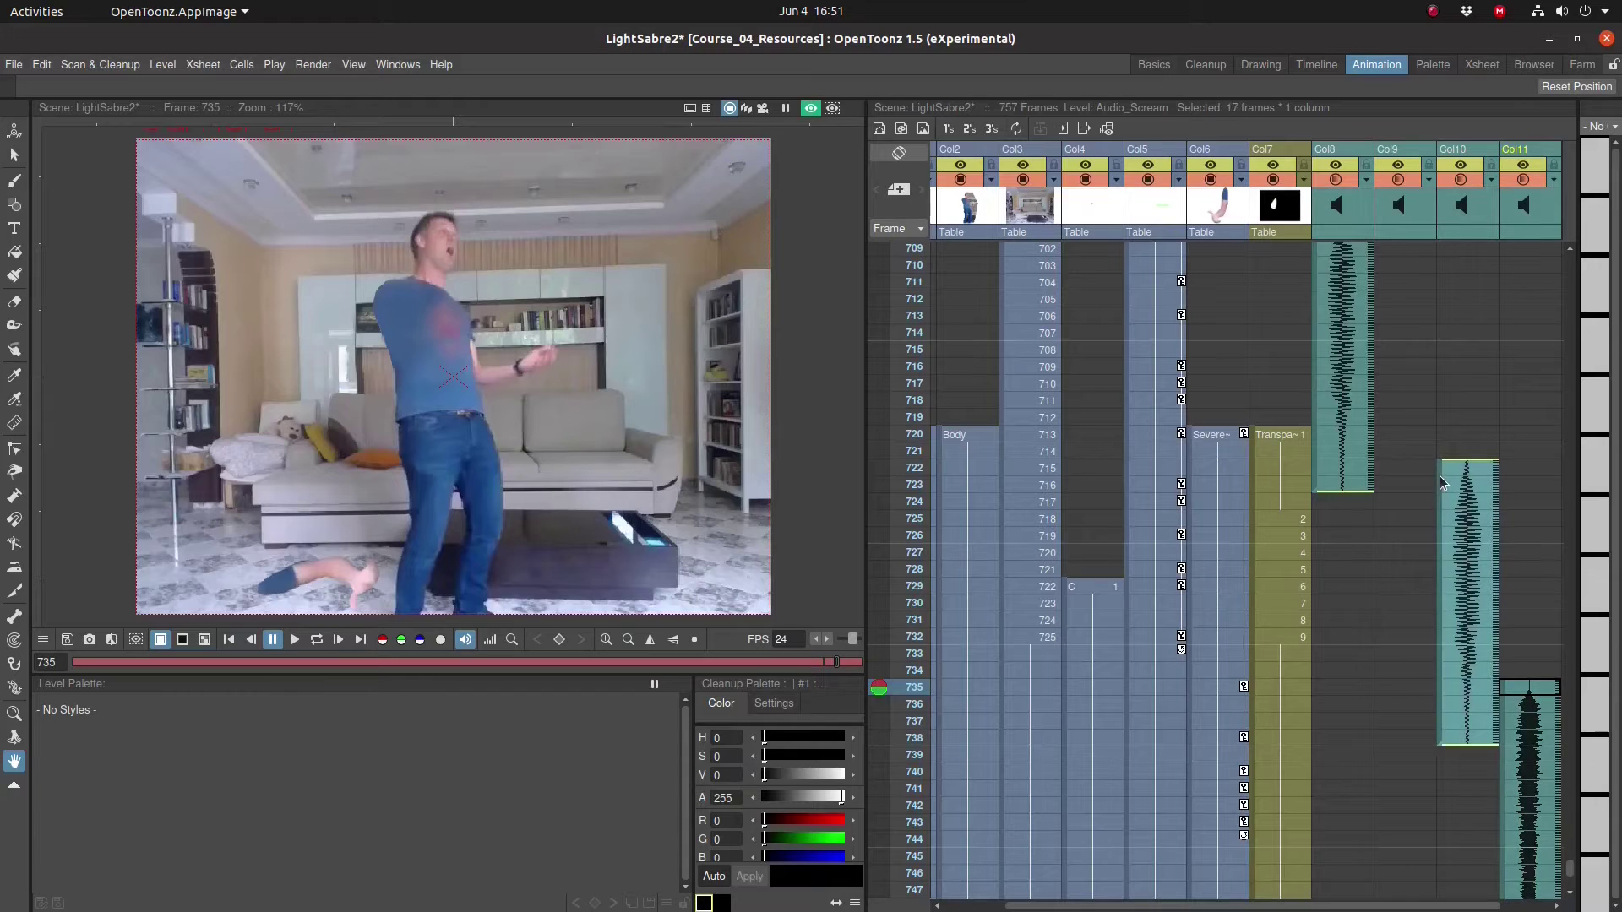
pyautogui.click(1395, 365)
pyautogui.scroll(6, 1402, 473)
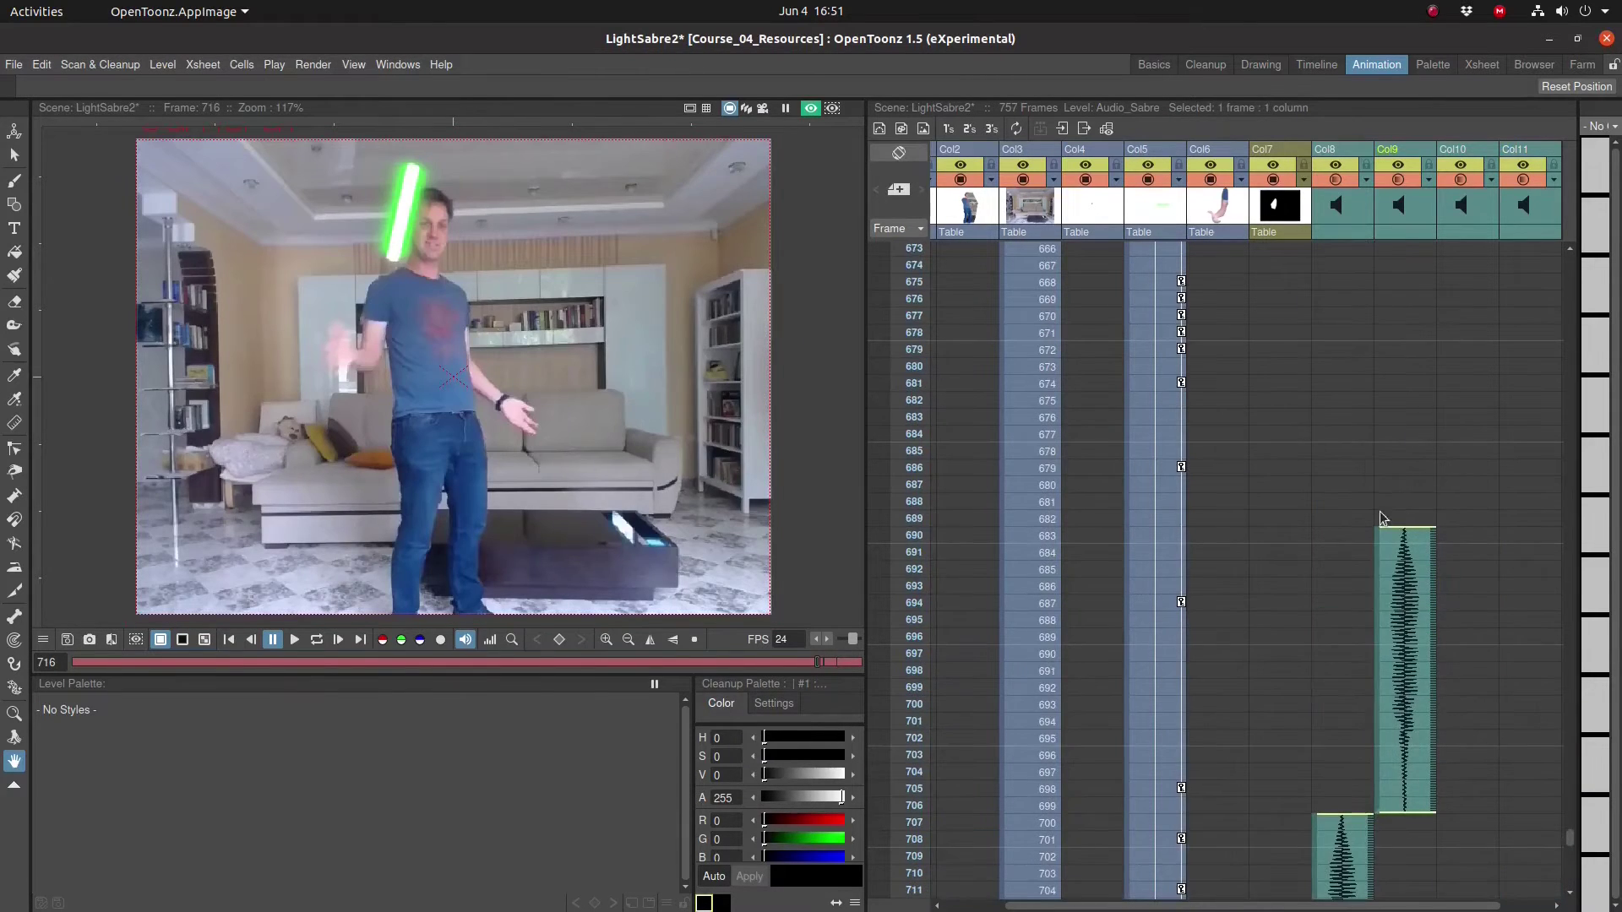
pyautogui.scroll(-3, 1382, 518)
pyautogui.click(1376, 436)
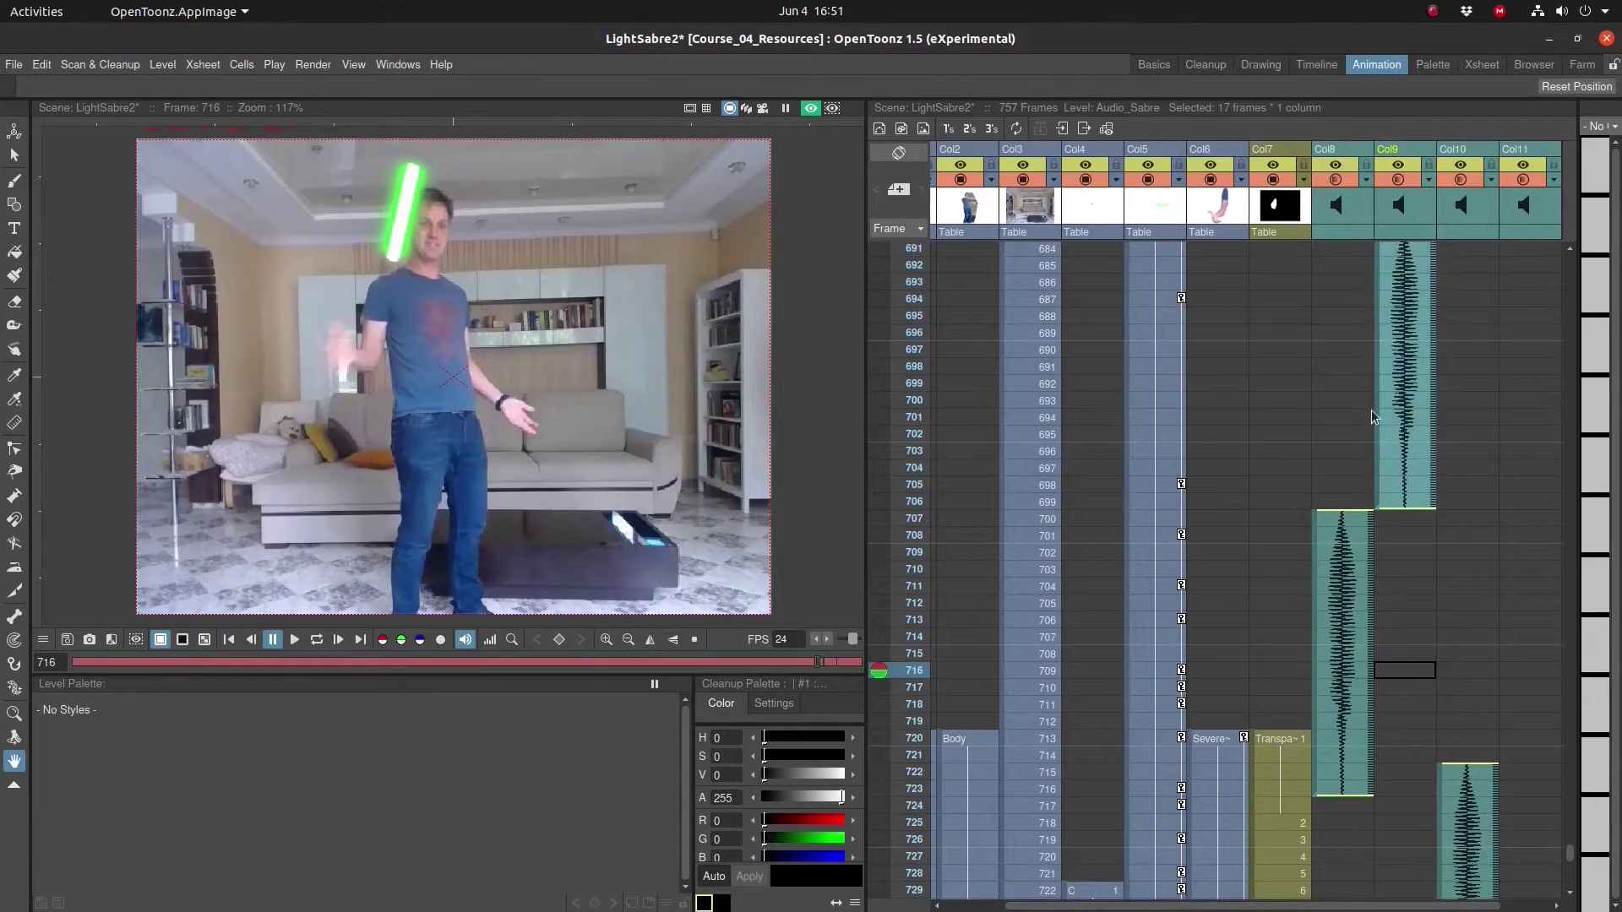
pyautogui.moveTo(1374, 383); pyautogui.dragTo(1373, 669)
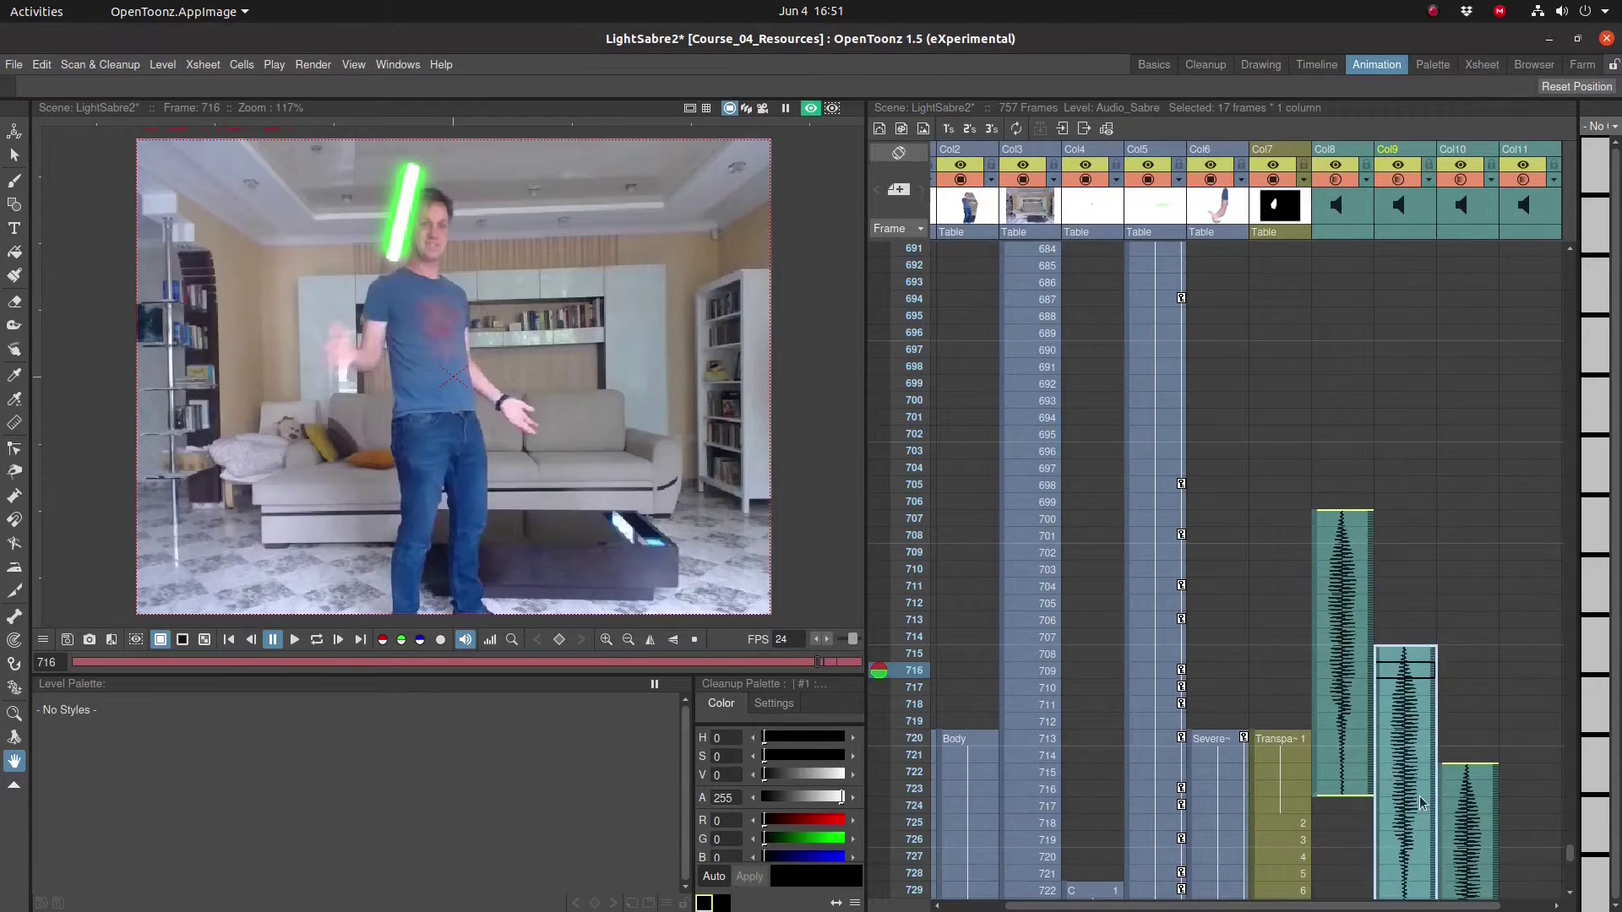
# Move the Col9 sabre sound of the middle swings to start at frame 459, and save the scene
pyautogui.moveTo(1569, 853); pyautogui.dragTo(1567, 640)
pyautogui.moveTo(1378, 407); pyautogui.dragTo(1407, 811)
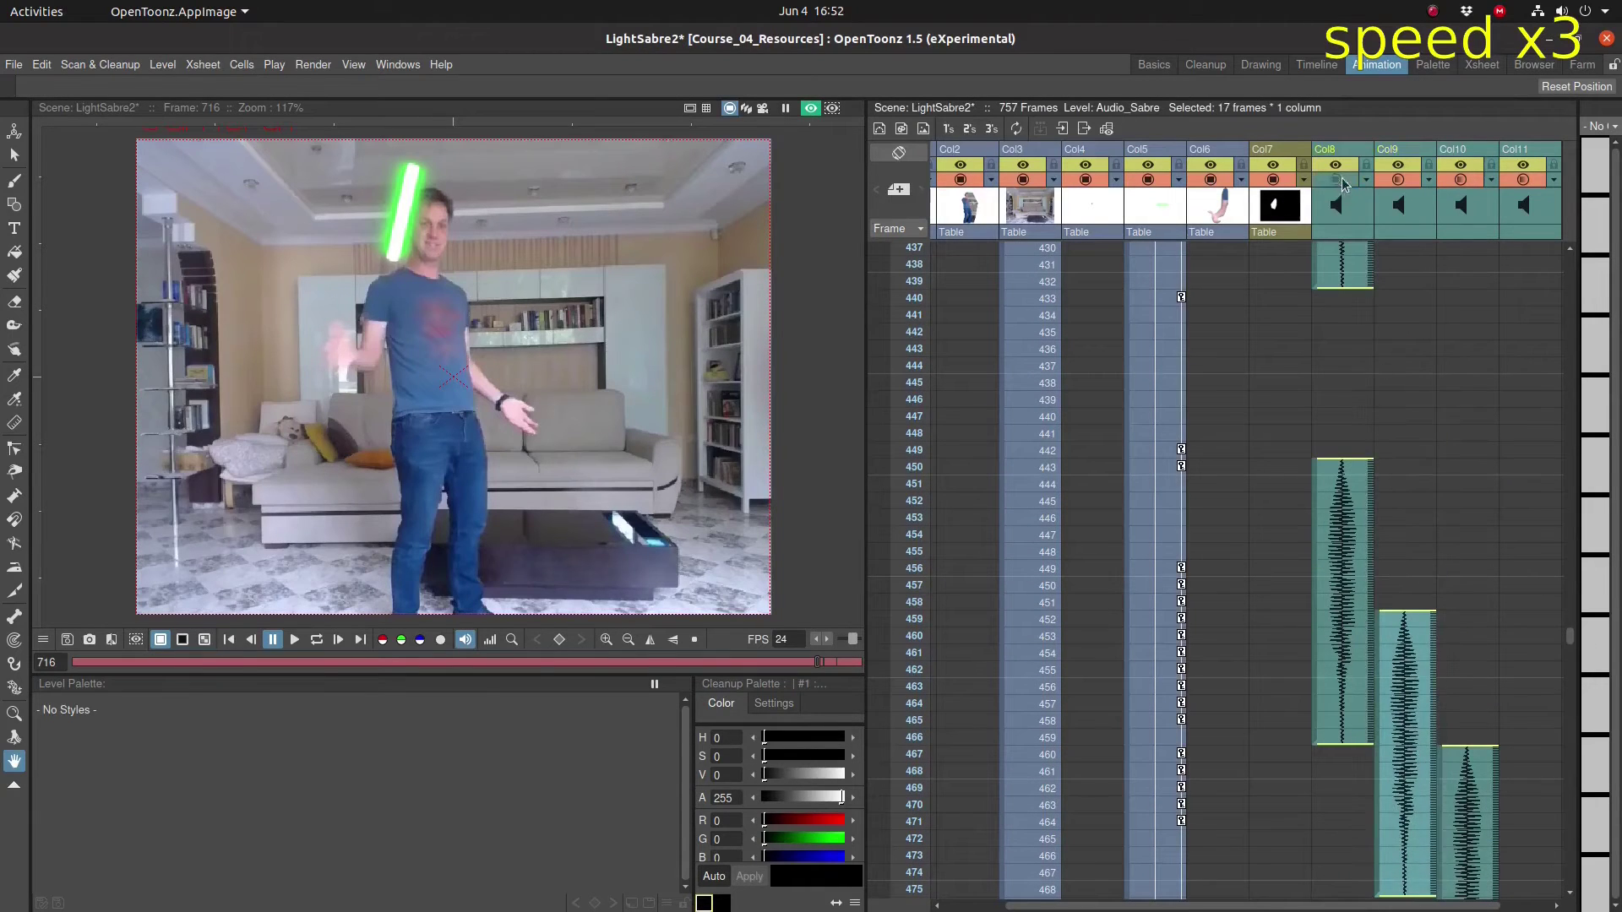
pyautogui.click(1525, 181)
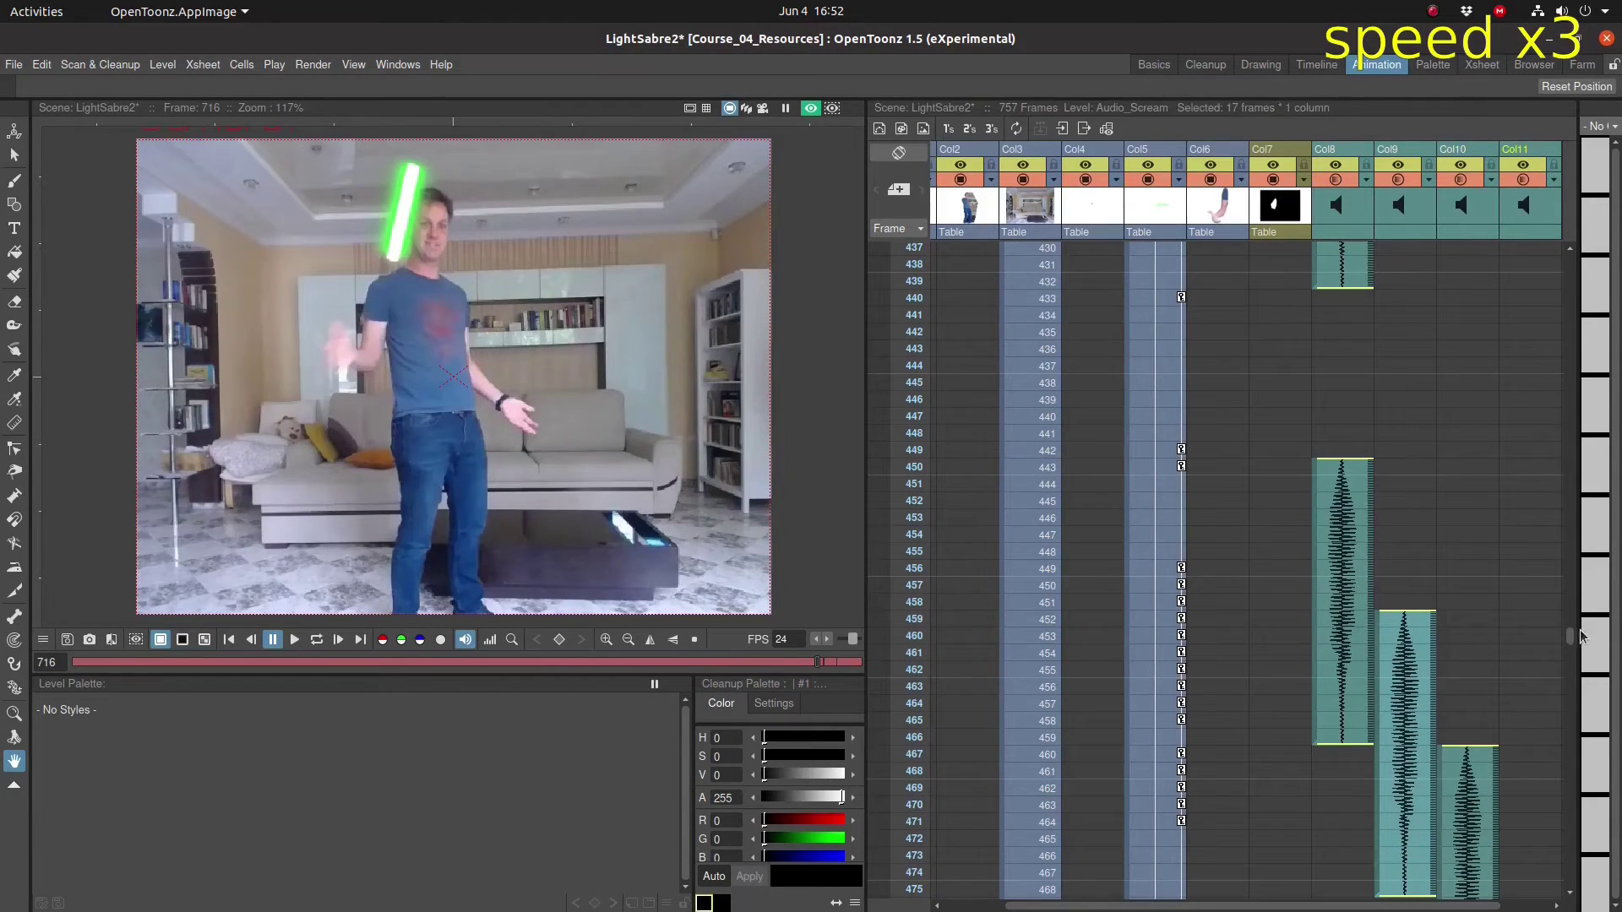
pyautogui.hotkey('ctrl', 's')
# Play the whole scene from the first frame to check all sounds against the footage, and replay it from the start
pyautogui.click(228, 640)
pyautogui.click(295, 640)
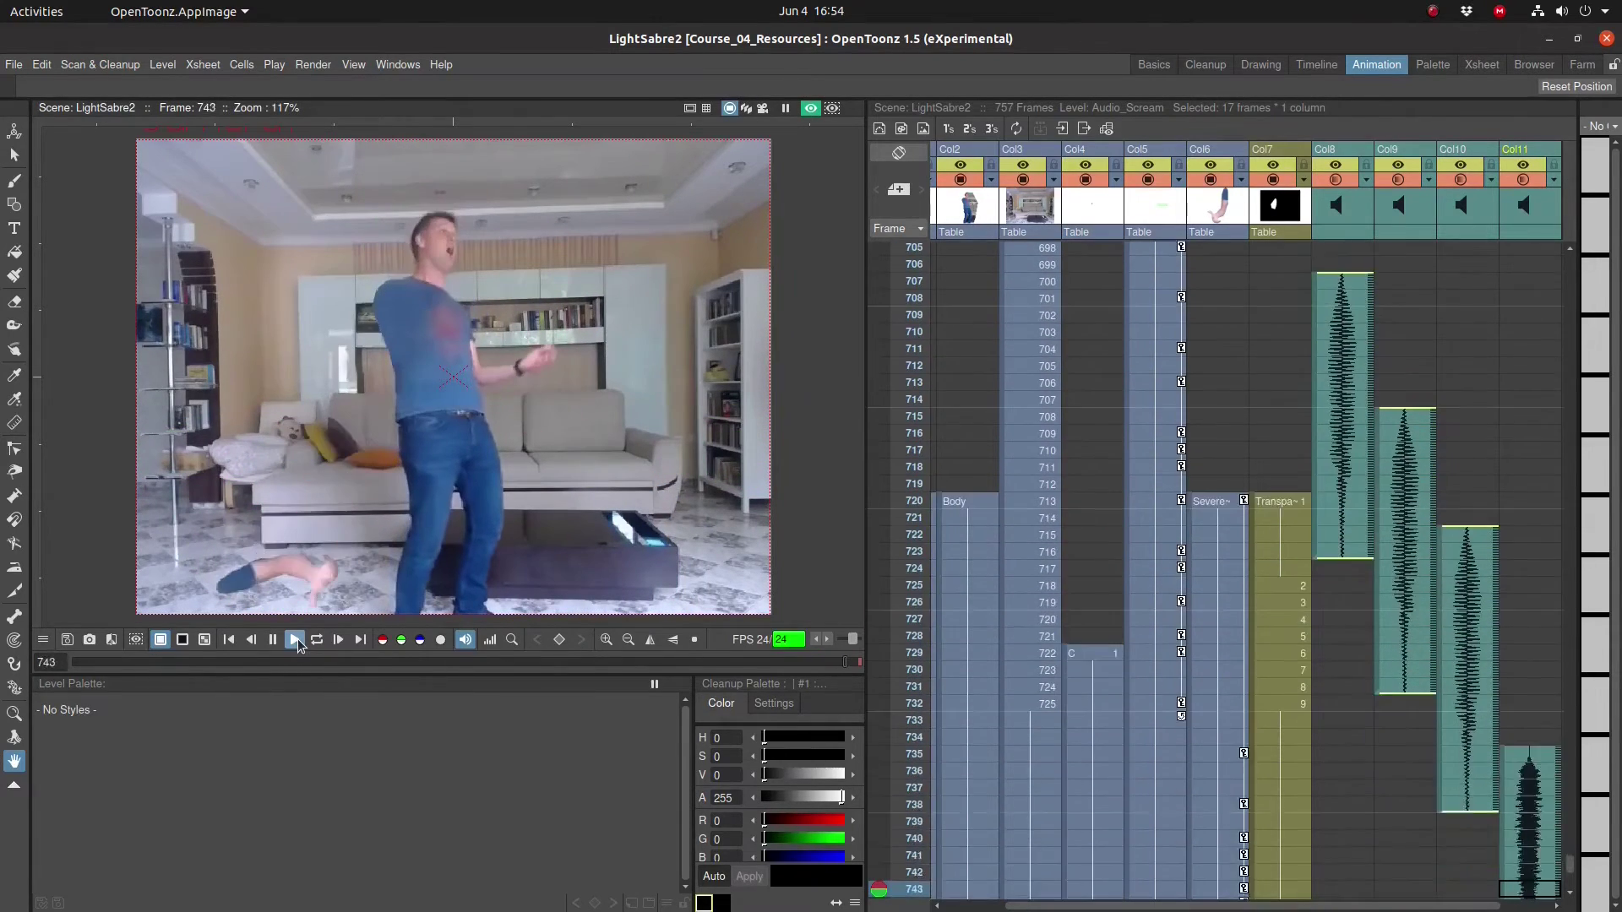
pyautogui.click(228, 642)
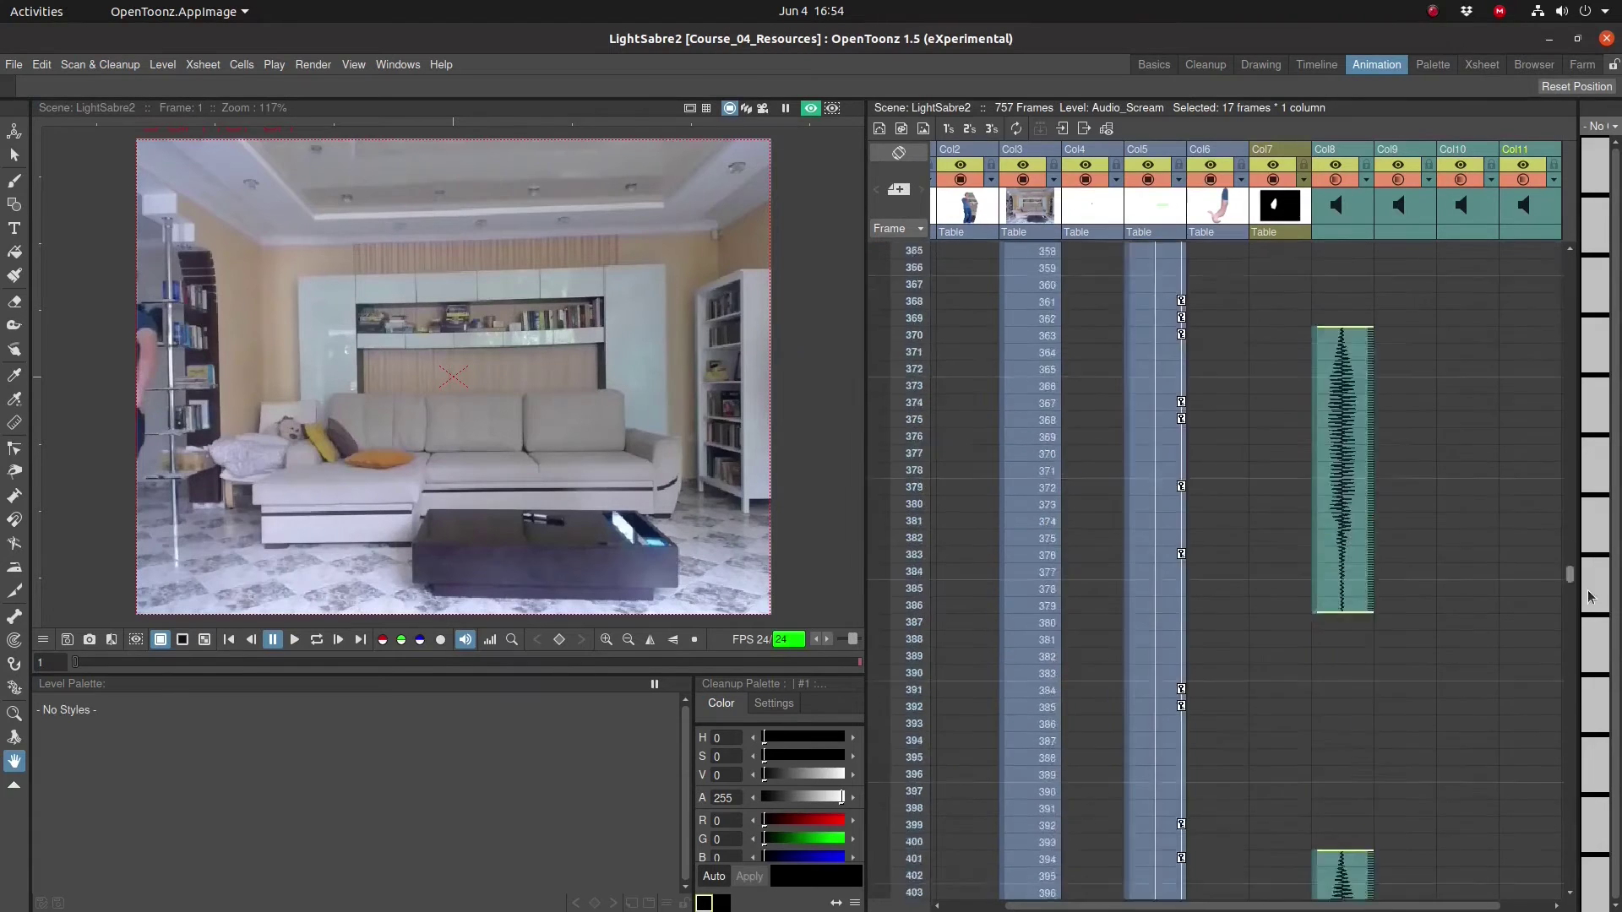
pyautogui.click(295, 640)
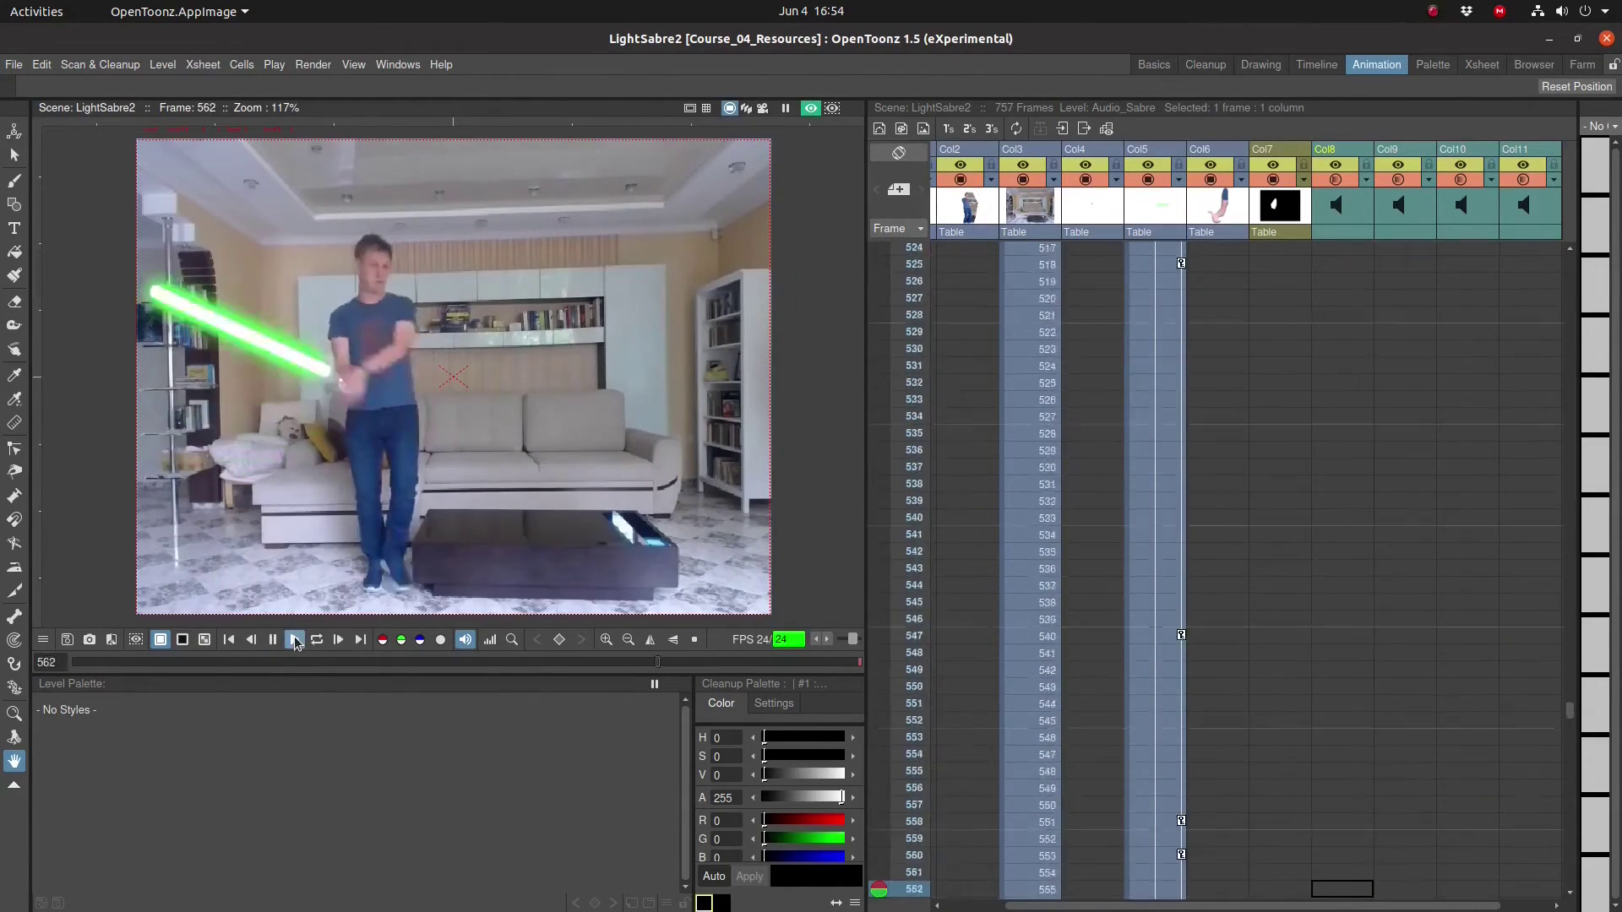
# Stop the playback near frame 577 and move the nearby Col9 sabre sound to start at frame 586
pyautogui.click(295, 642)
pyautogui.scroll(-3, 1162, 535)
pyautogui.moveTo(1376, 478); pyautogui.dragTo(1420, 743)
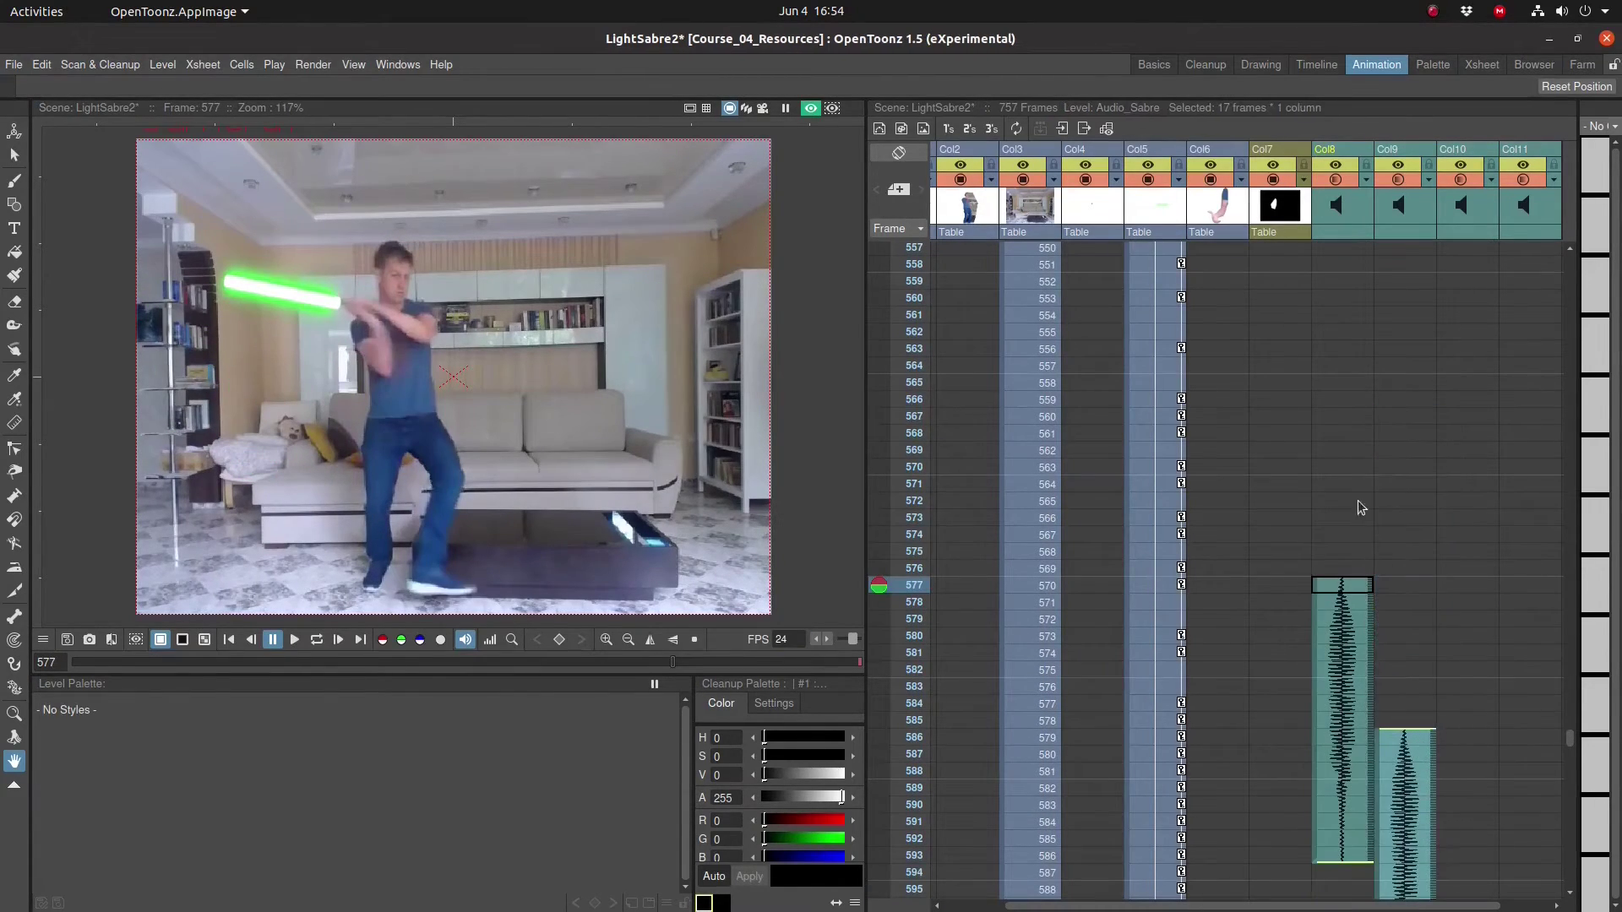
# Play the scene on from frame 577 to check the timing of the sabre sounds against the swings
pyautogui.click(294, 640)
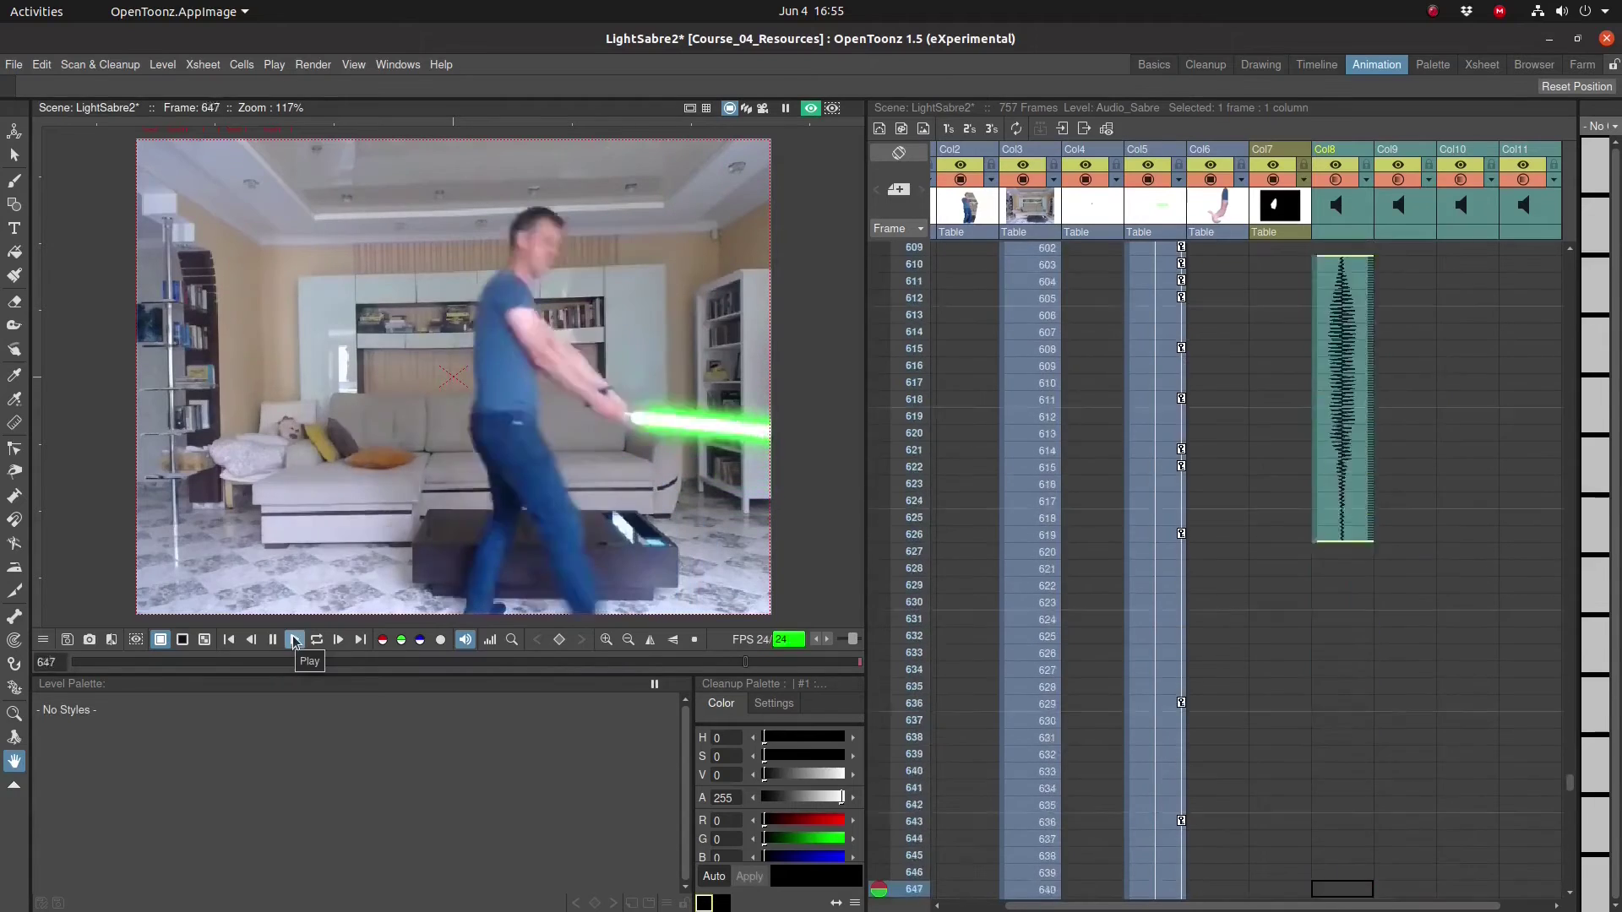
pyautogui.click(294, 639)
pyautogui.hotkey('ctrl', 'v')
pyautogui.click(294, 640)
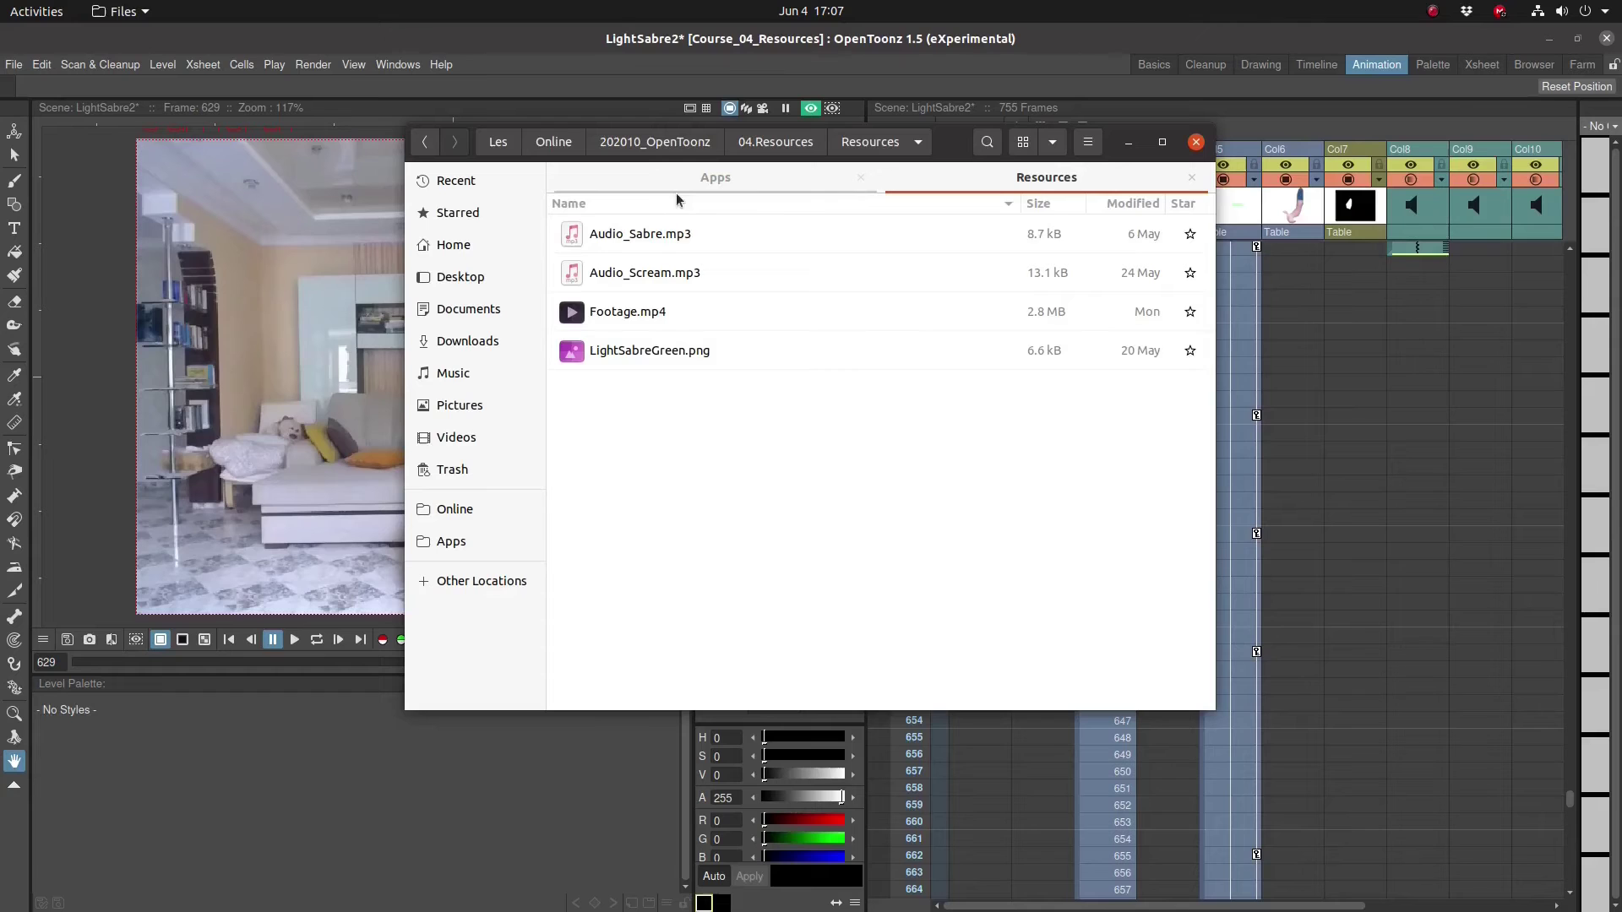
# Open Footage.mp4 from the Resources folder in Audacity
pyautogui.click(631, 317)
pyautogui.rightClick(631, 316)
pyautogui.click(675, 353)
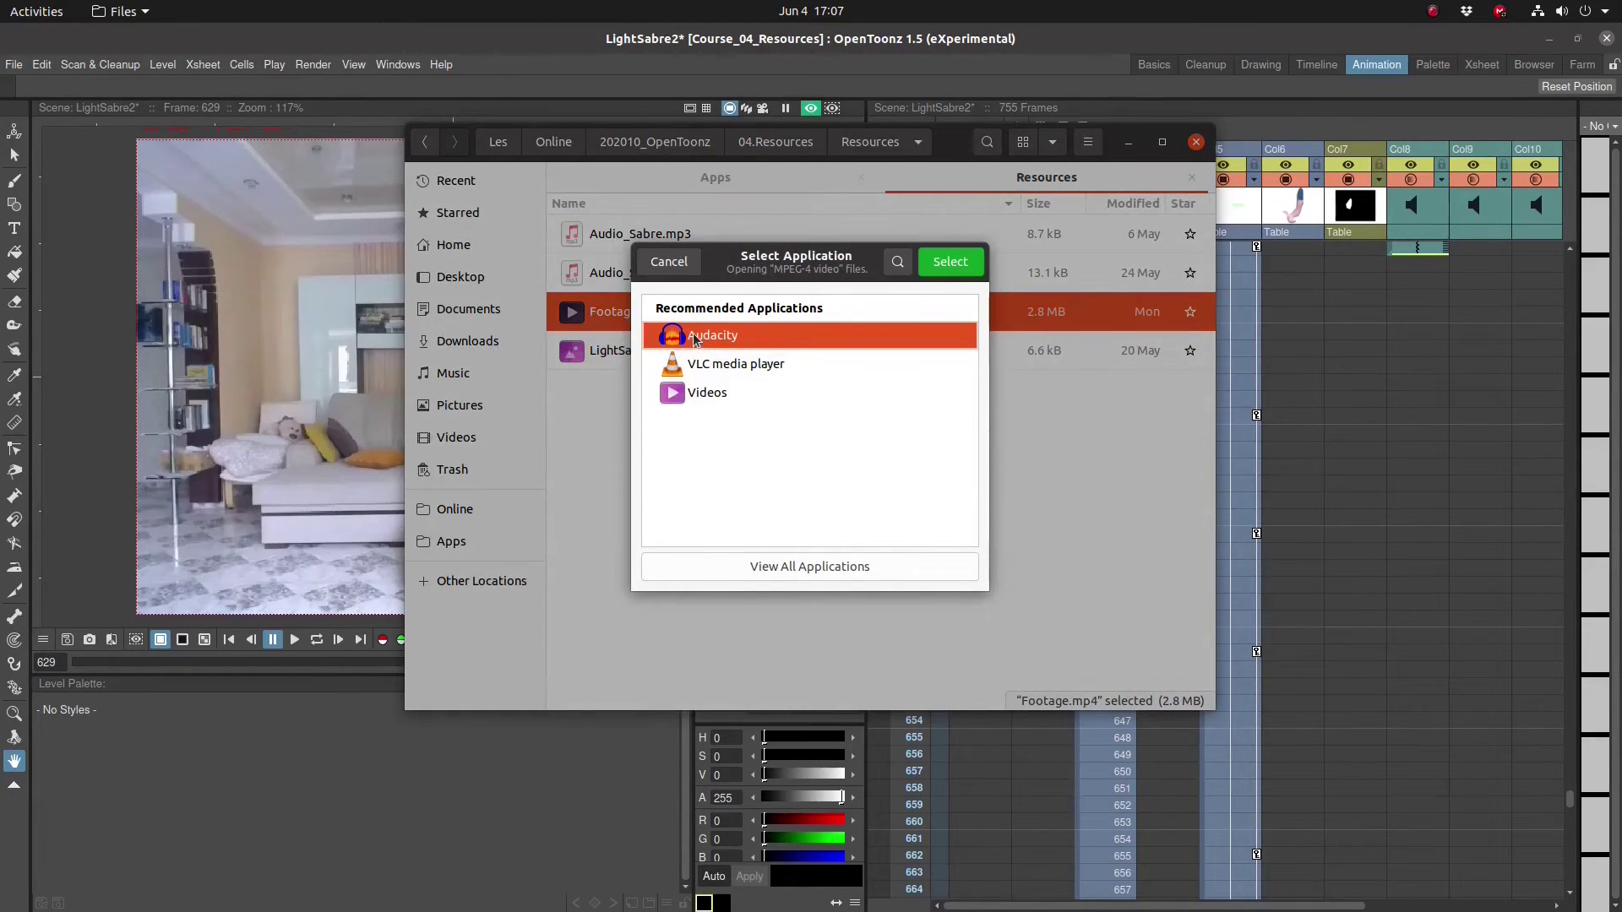
pyautogui.doubleClick(693, 334)
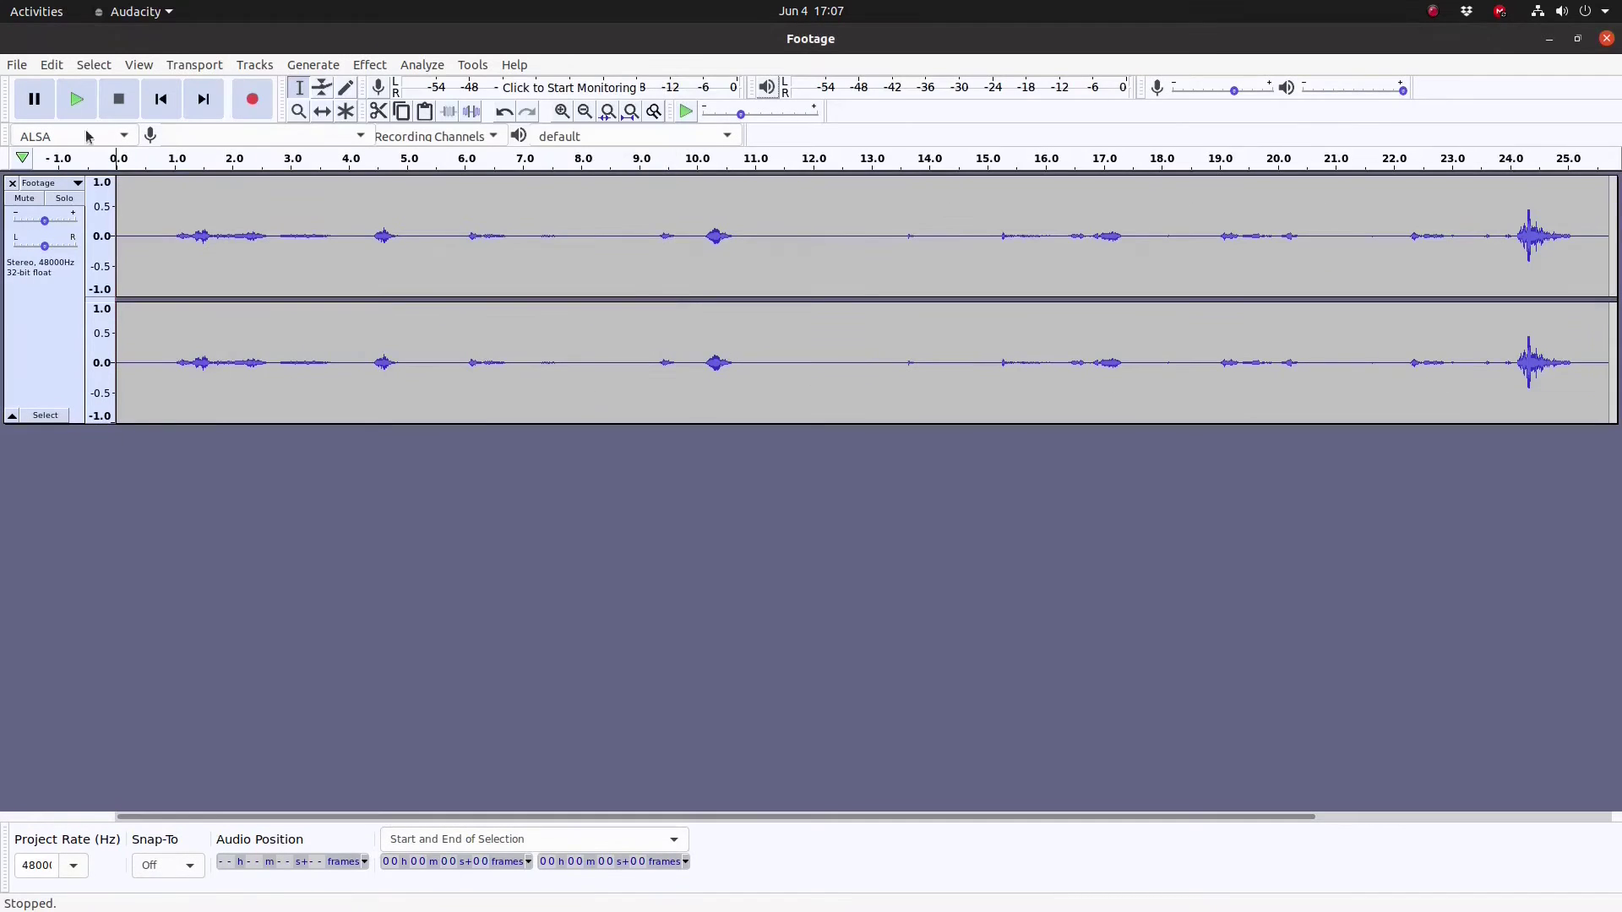
# Export the footage's audio as Footage.mp3 to the Output folder, and close Audacity without saving the project
pyautogui.click(18, 66)
pyautogui.moveTo(47, 194)
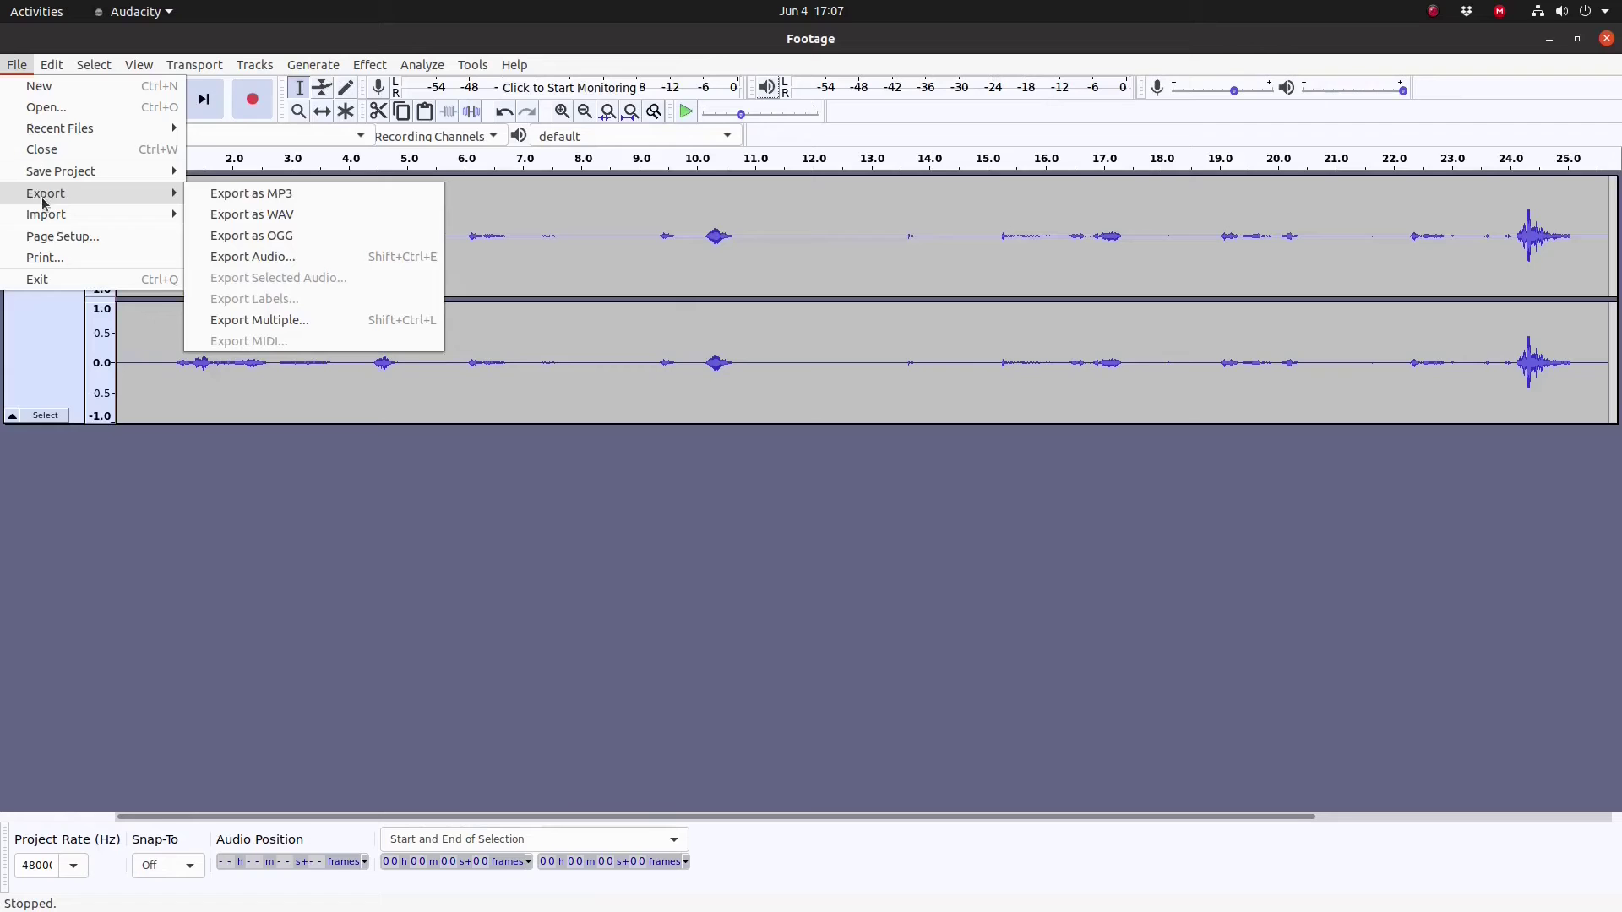
pyautogui.click(270, 194)
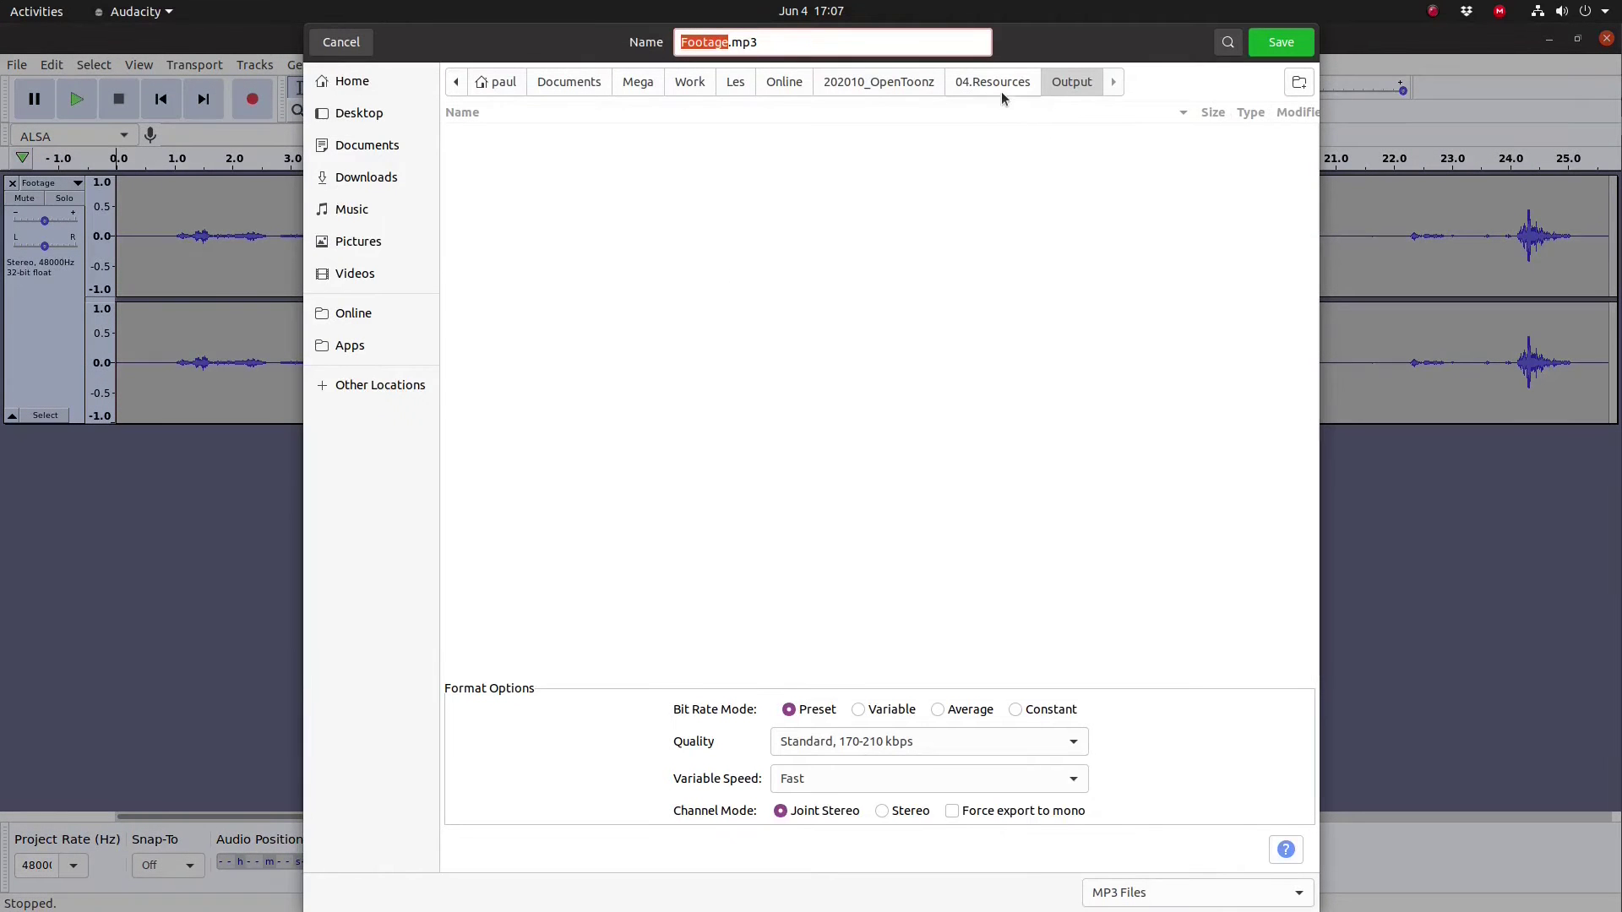
pyautogui.click(1267, 46)
pyautogui.click(980, 655)
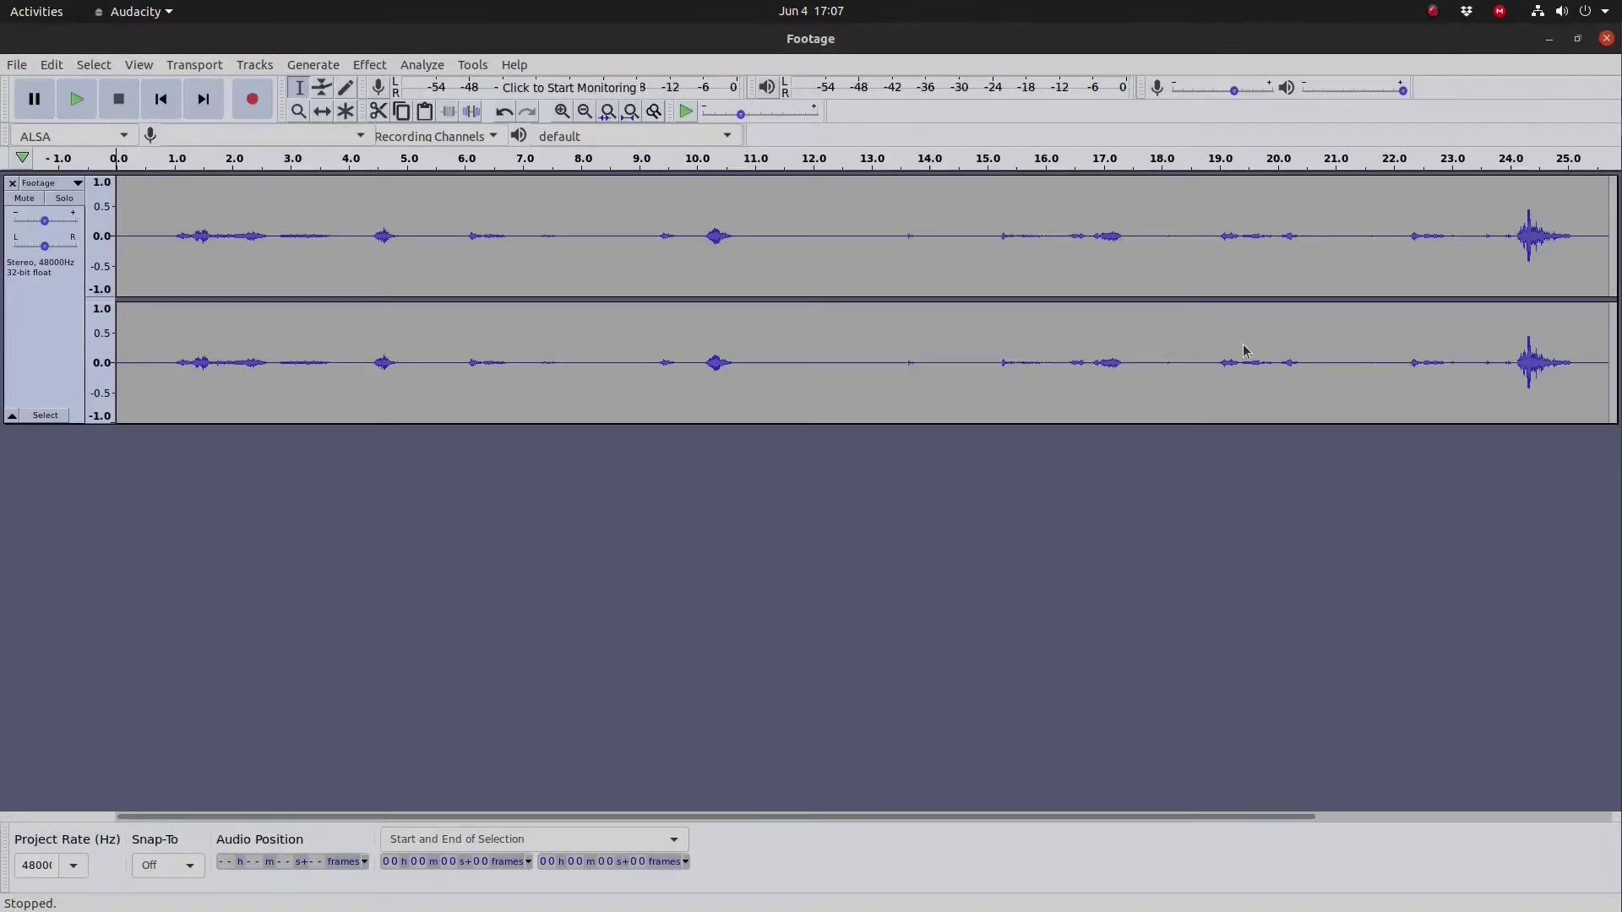
pyautogui.click(1606, 40)
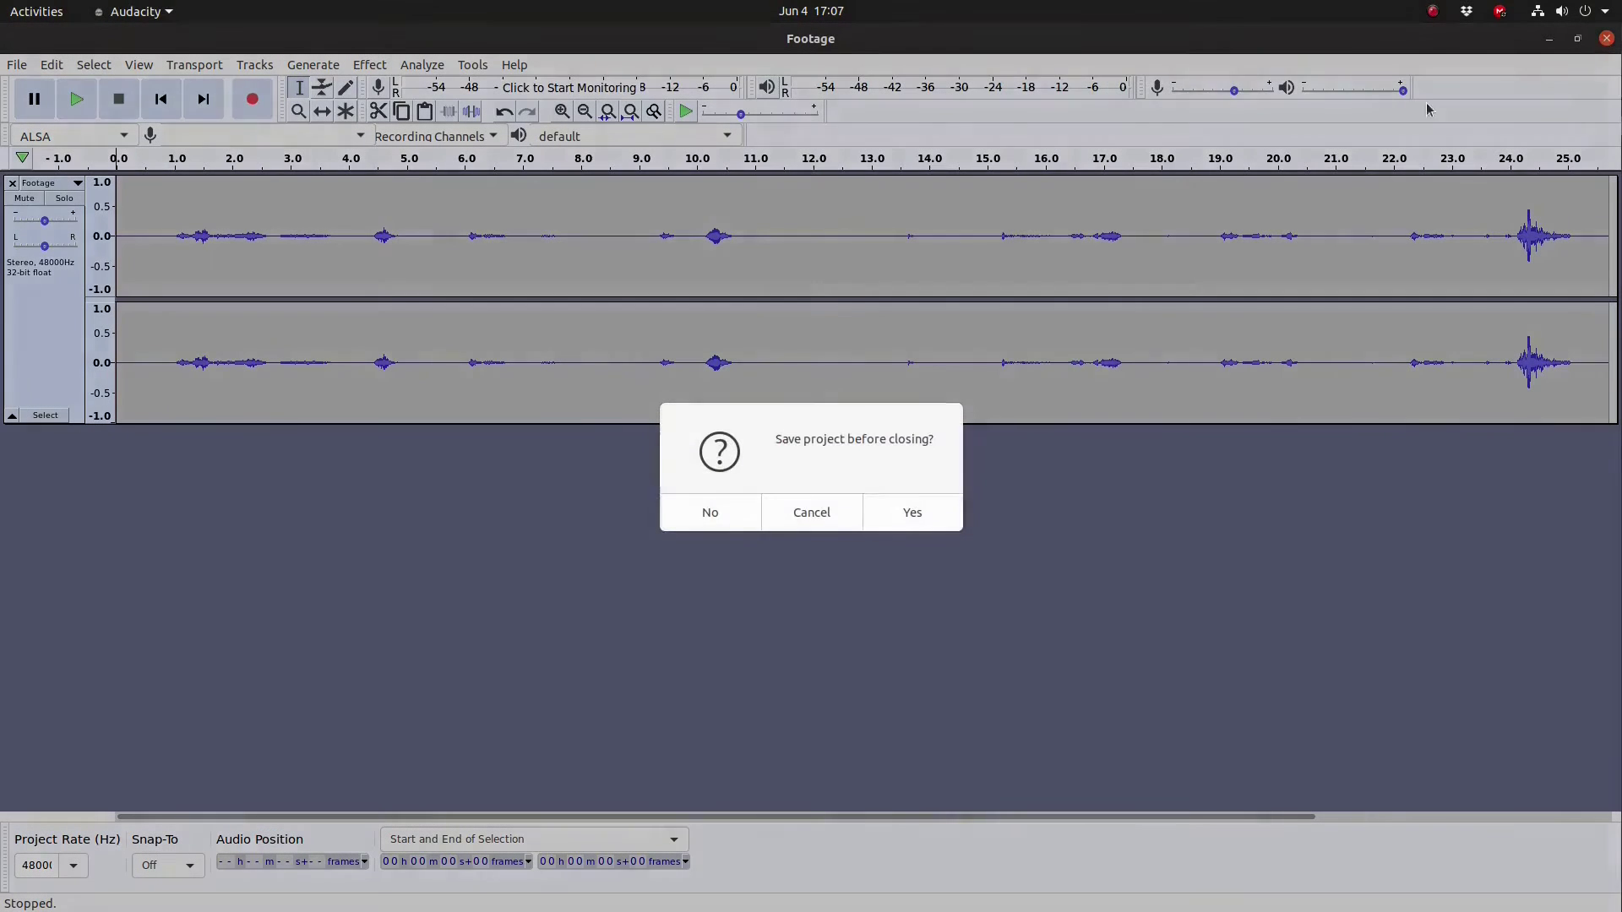
pyautogui.click(684, 518)
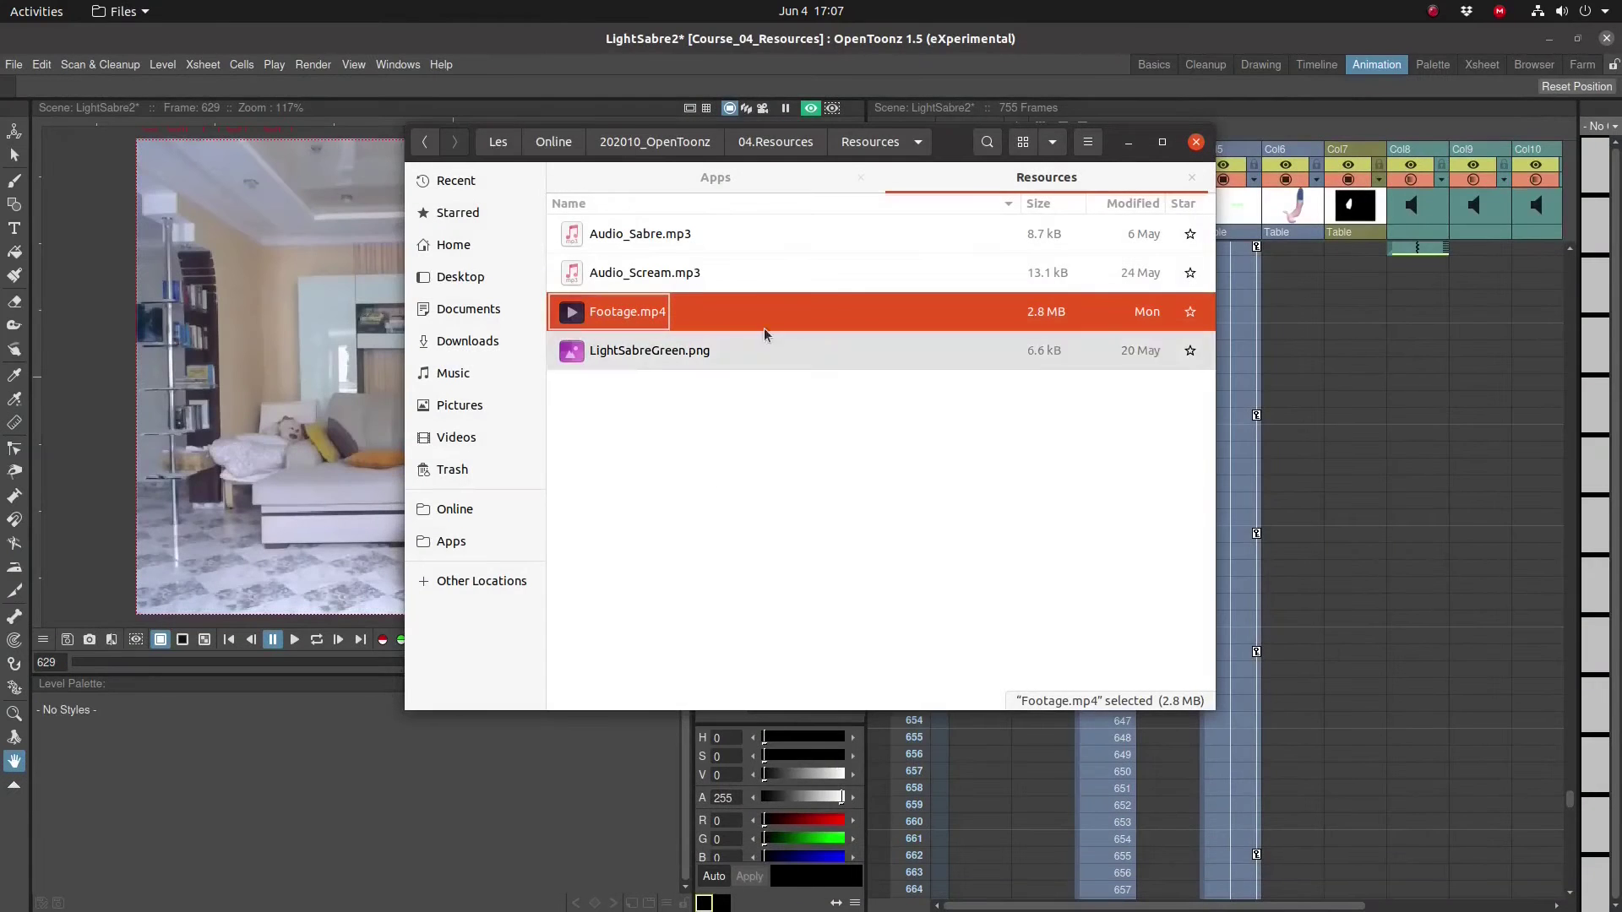
# Load Footage.mp3 from the Output folder into the OpenToonz Xsheet at frame 1 beyond Col11, keeping its original location
pyautogui.hotkey('alt', 'Up')
pyautogui.doubleClick(665, 275)
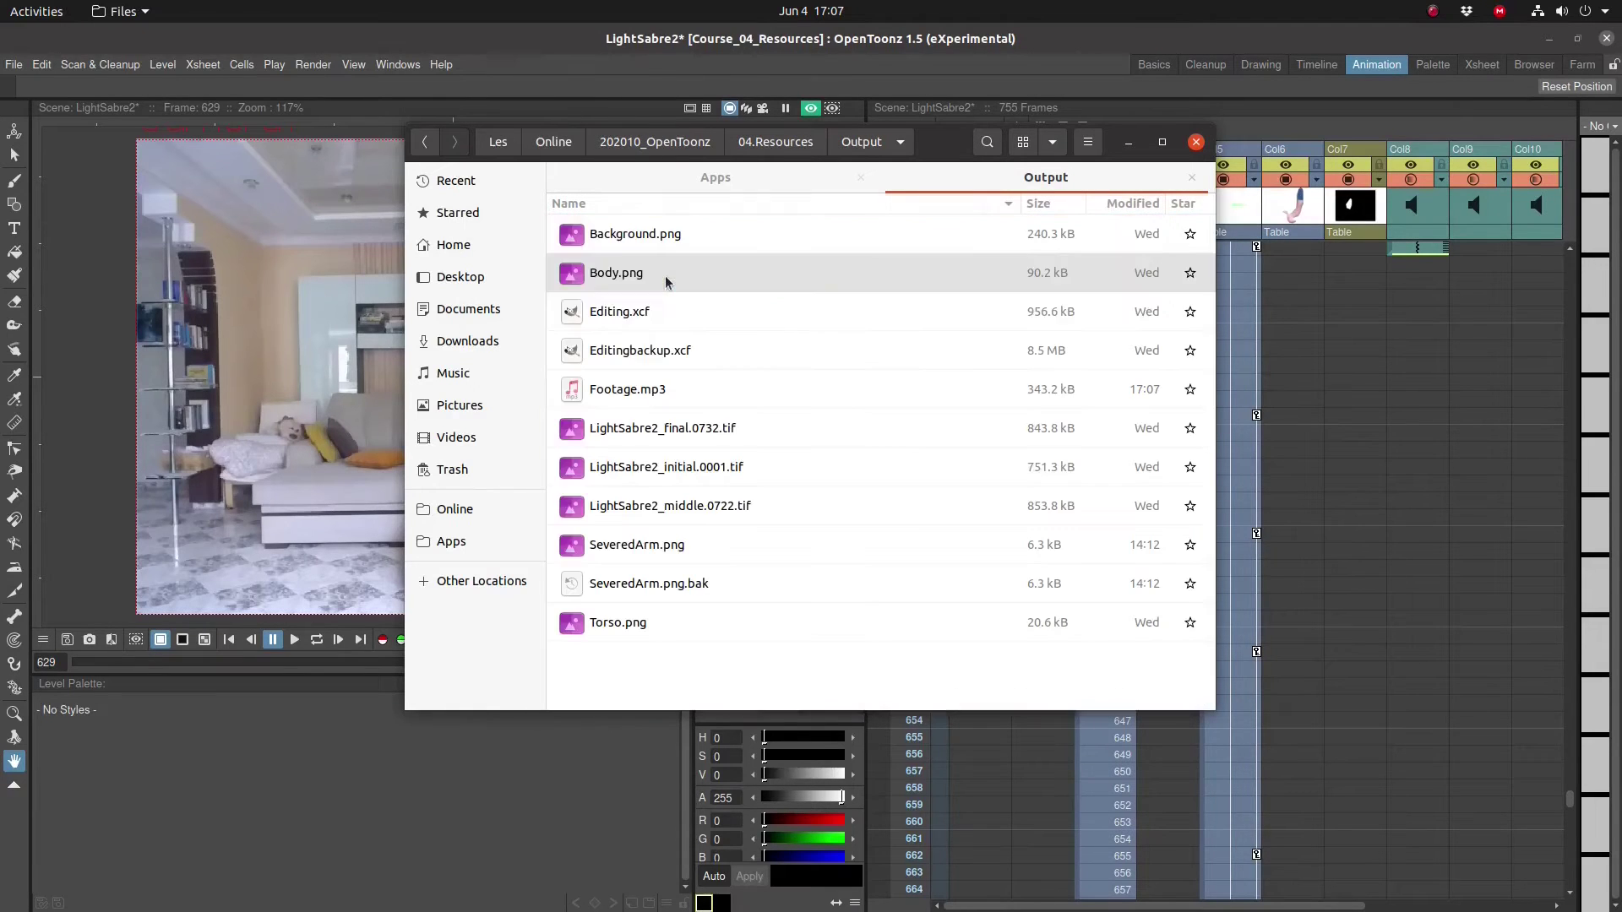
pyautogui.click(661, 400)
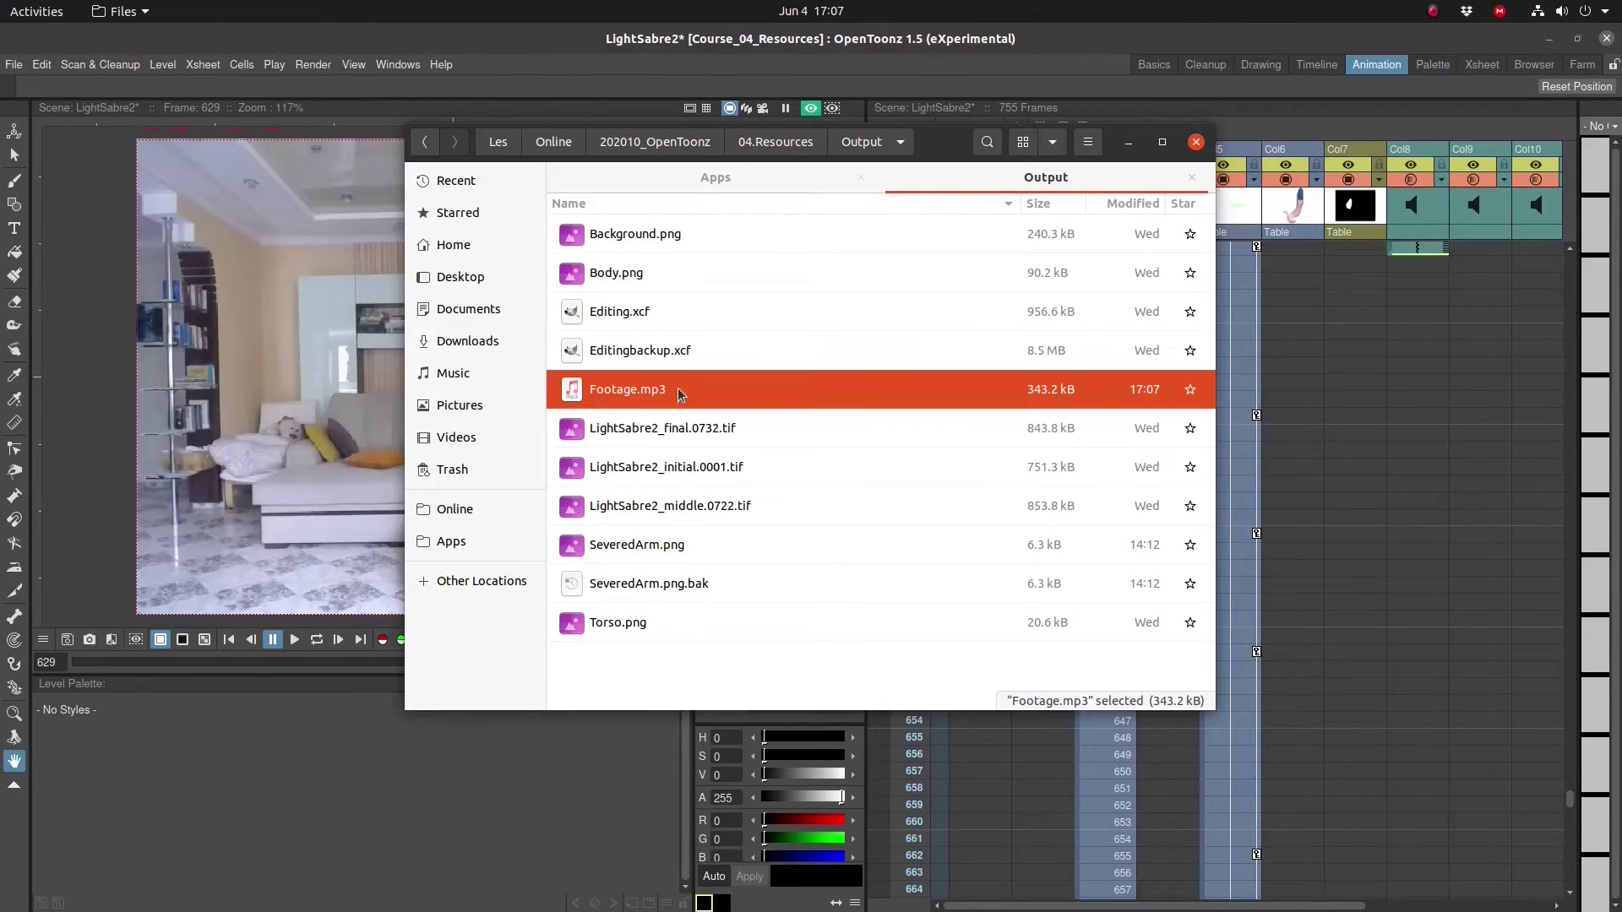
pyautogui.click(1463, 353)
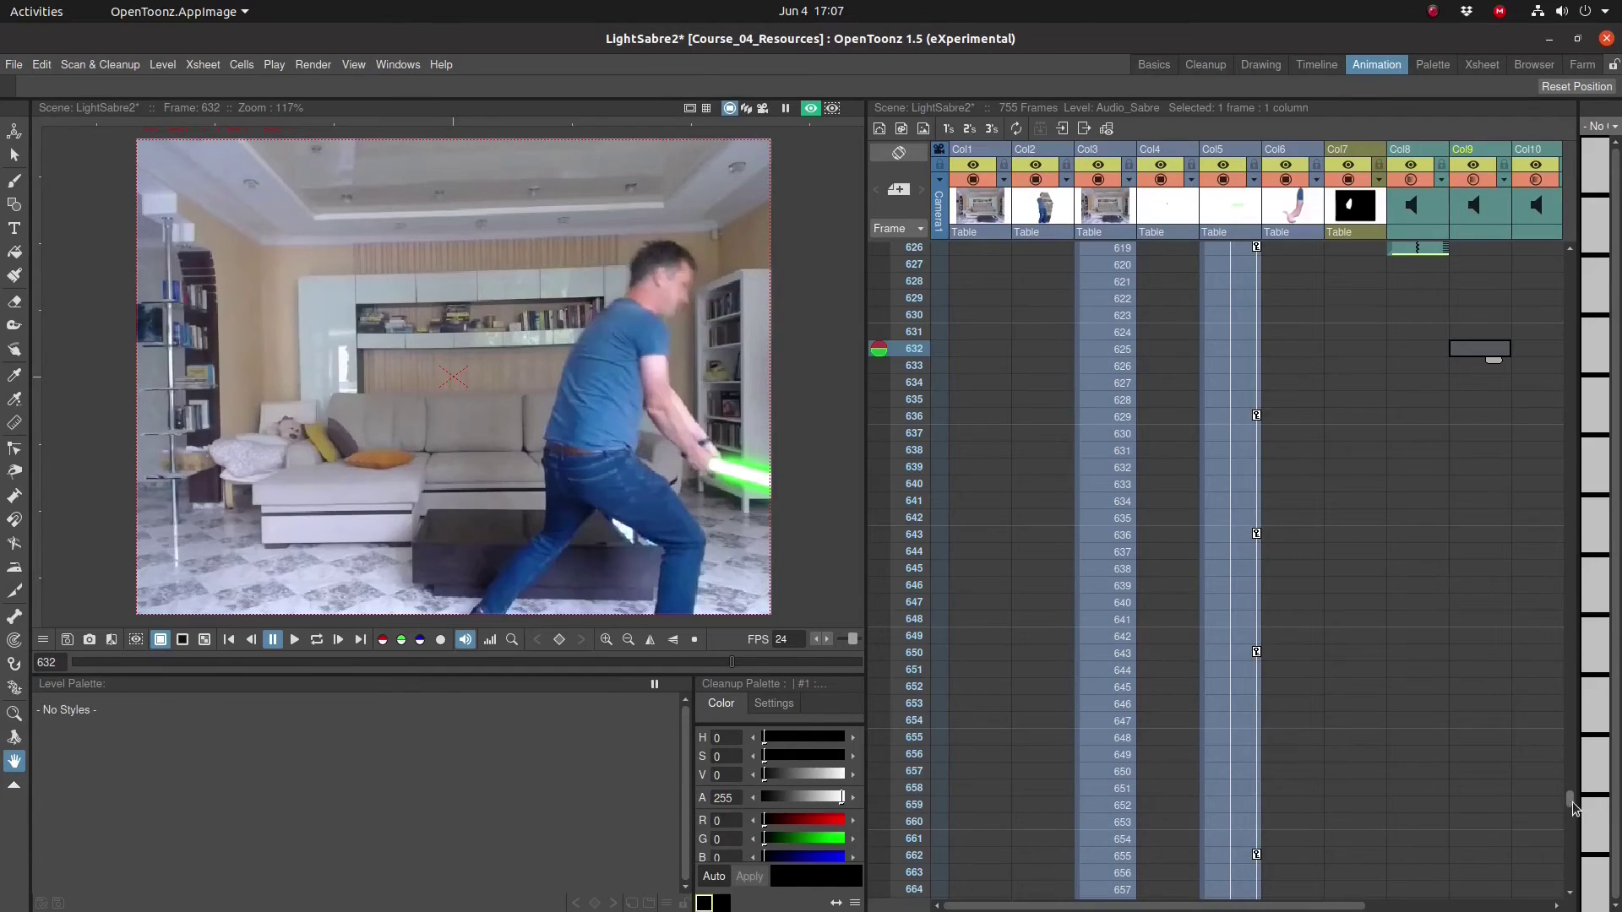
pyautogui.moveTo(1571, 798); pyautogui.dragTo(1569, 228)
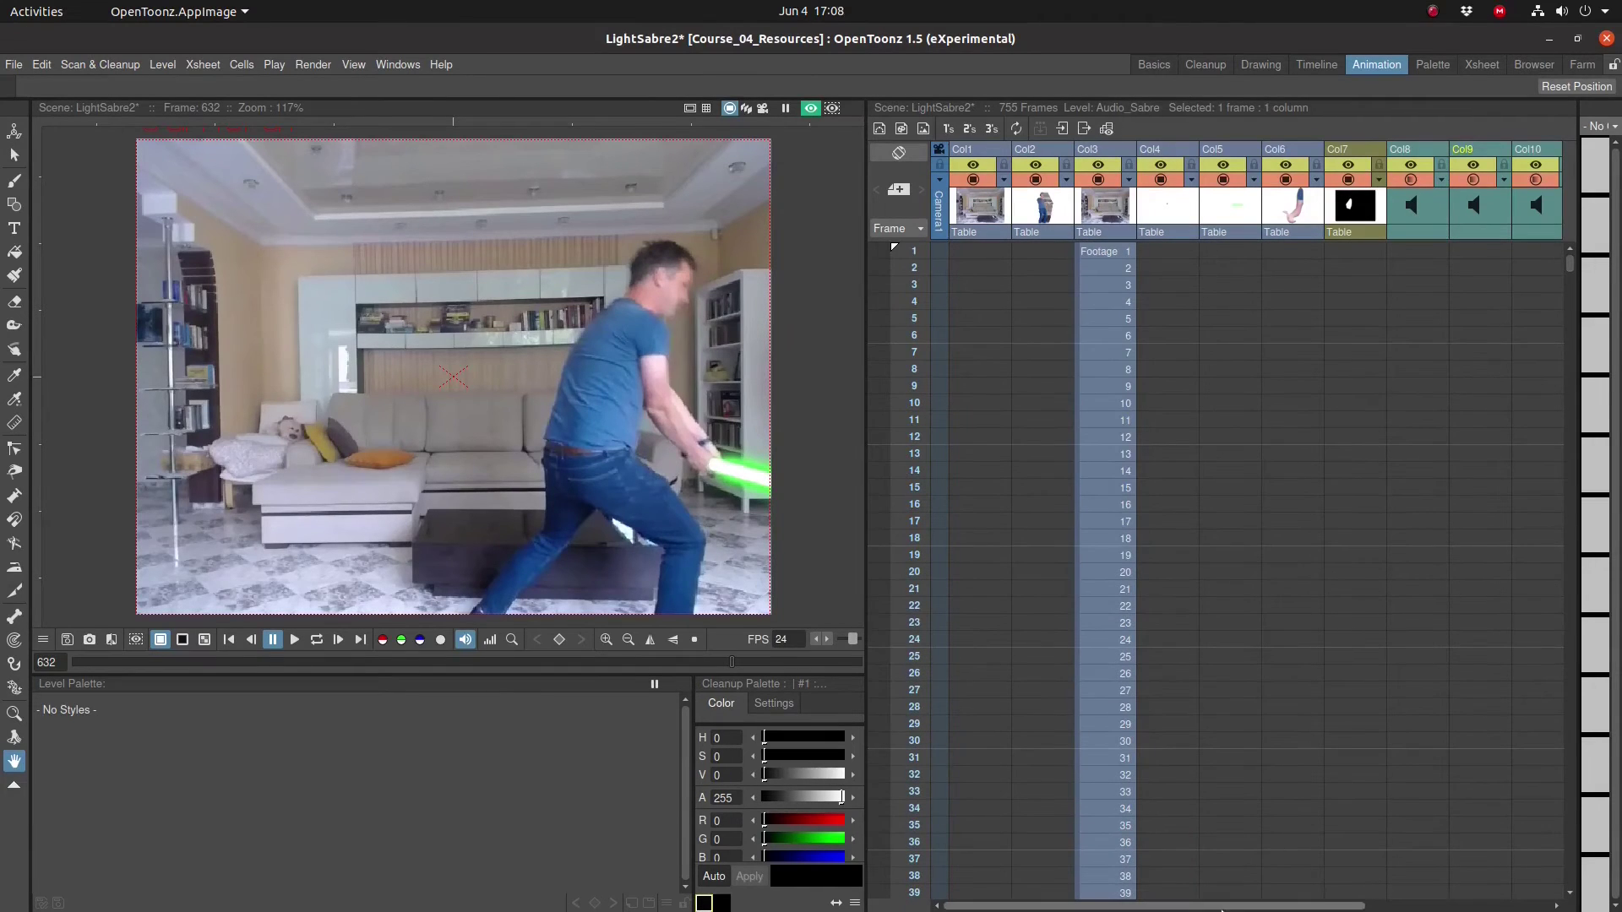
pyautogui.moveTo(1221, 905); pyautogui.dragTo(1605, 891)
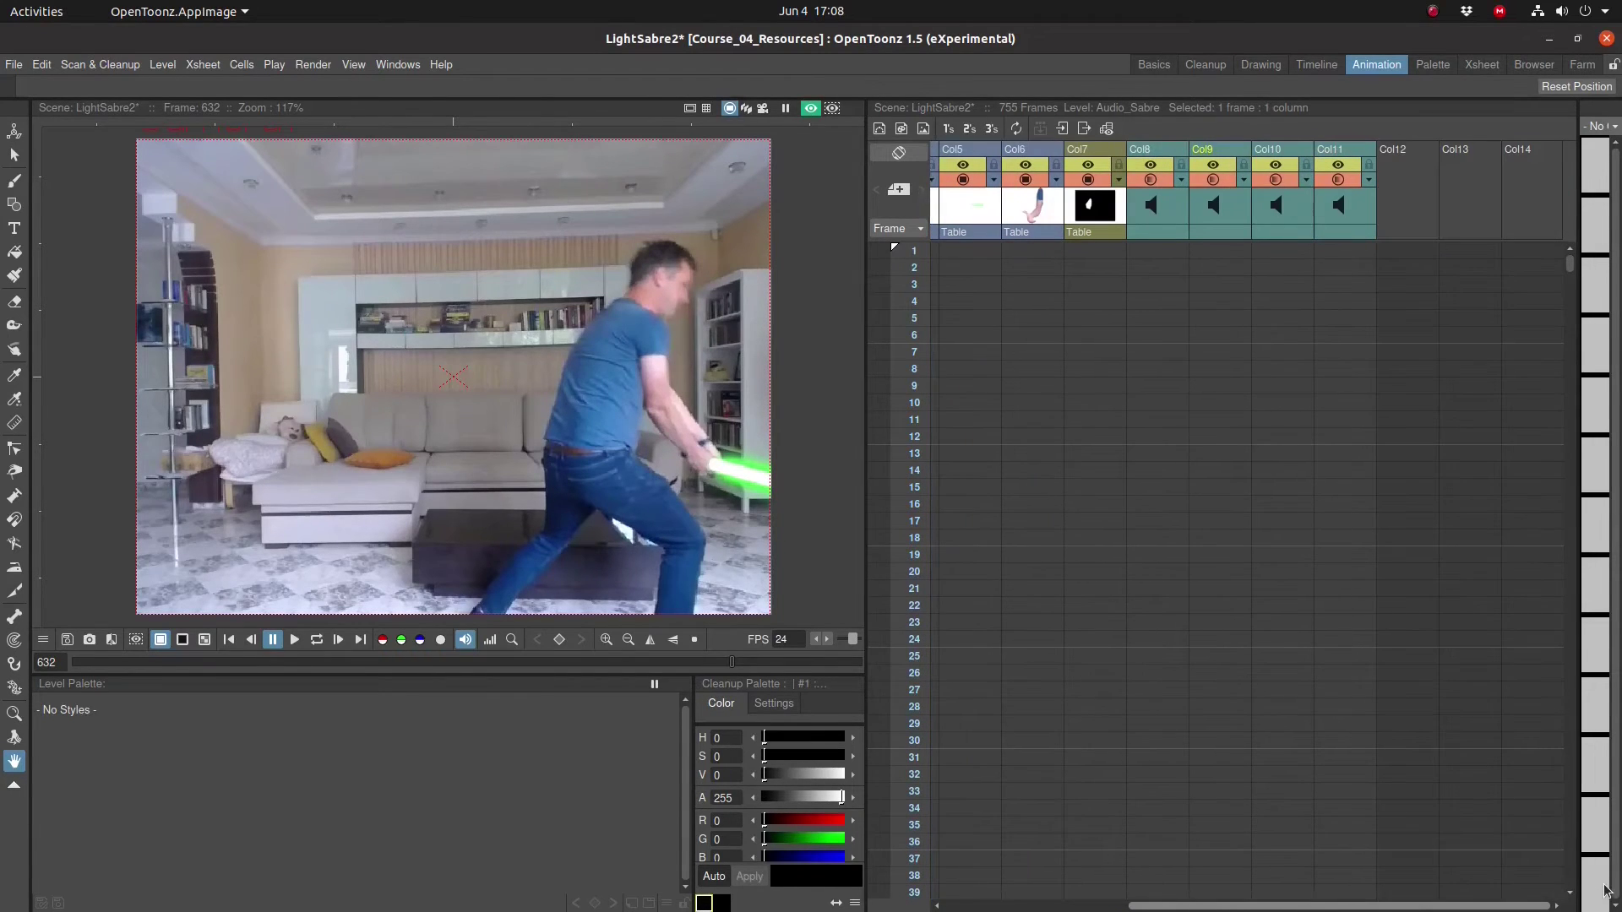
pyautogui.click(1406, 251)
pyautogui.hotkey('alt', 'Tab')
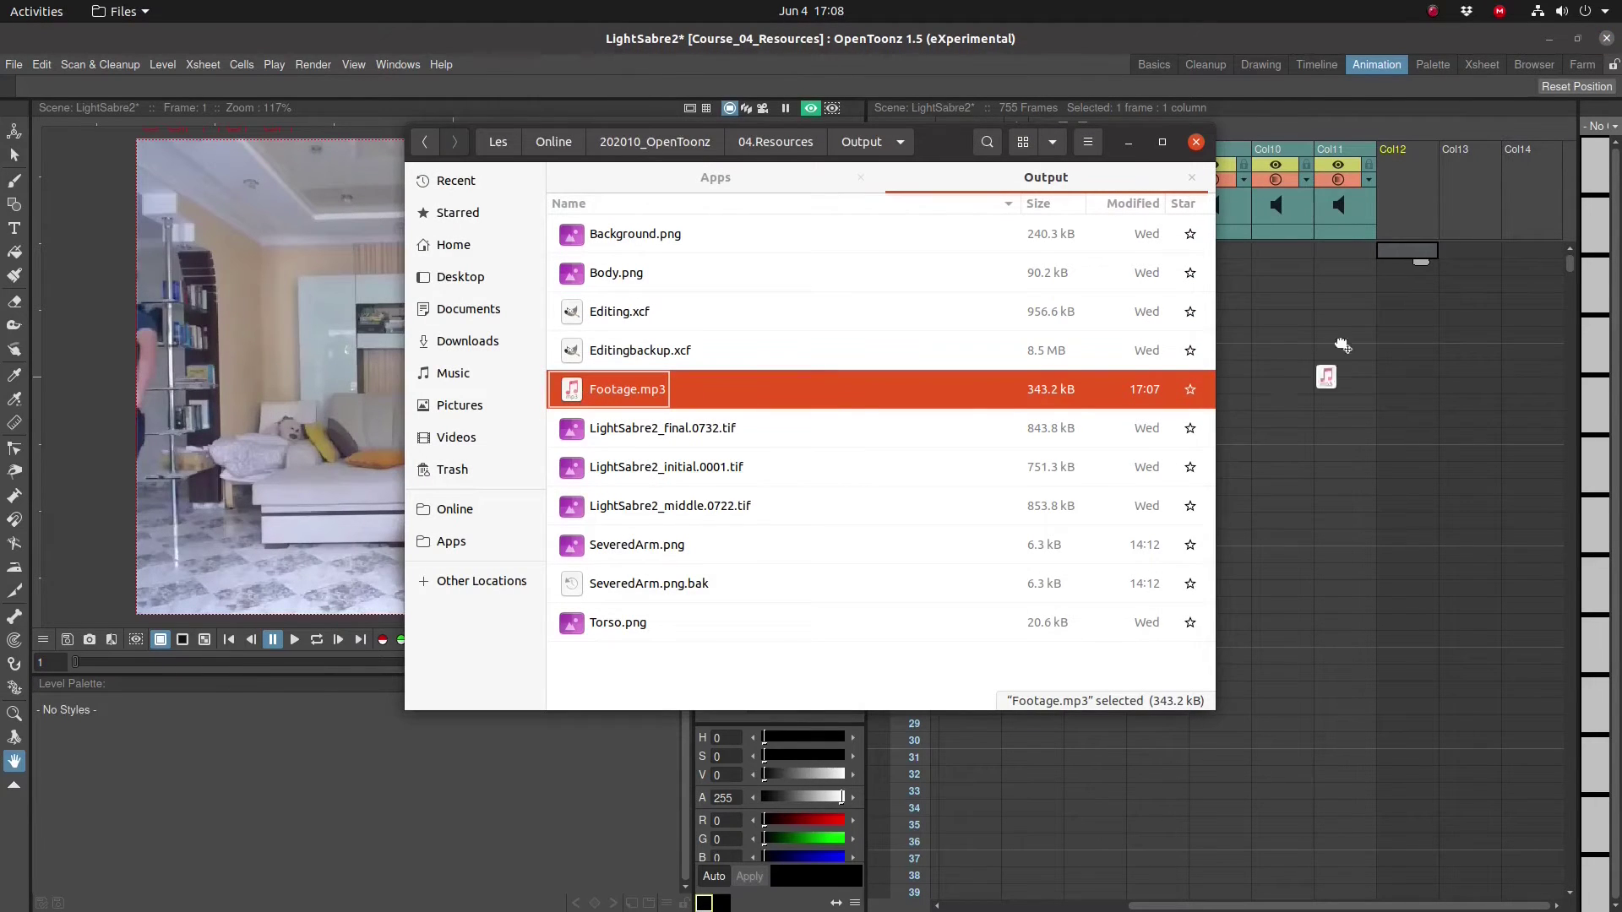
pyautogui.moveTo(1398, 251); pyautogui.dragTo(1398, 254)
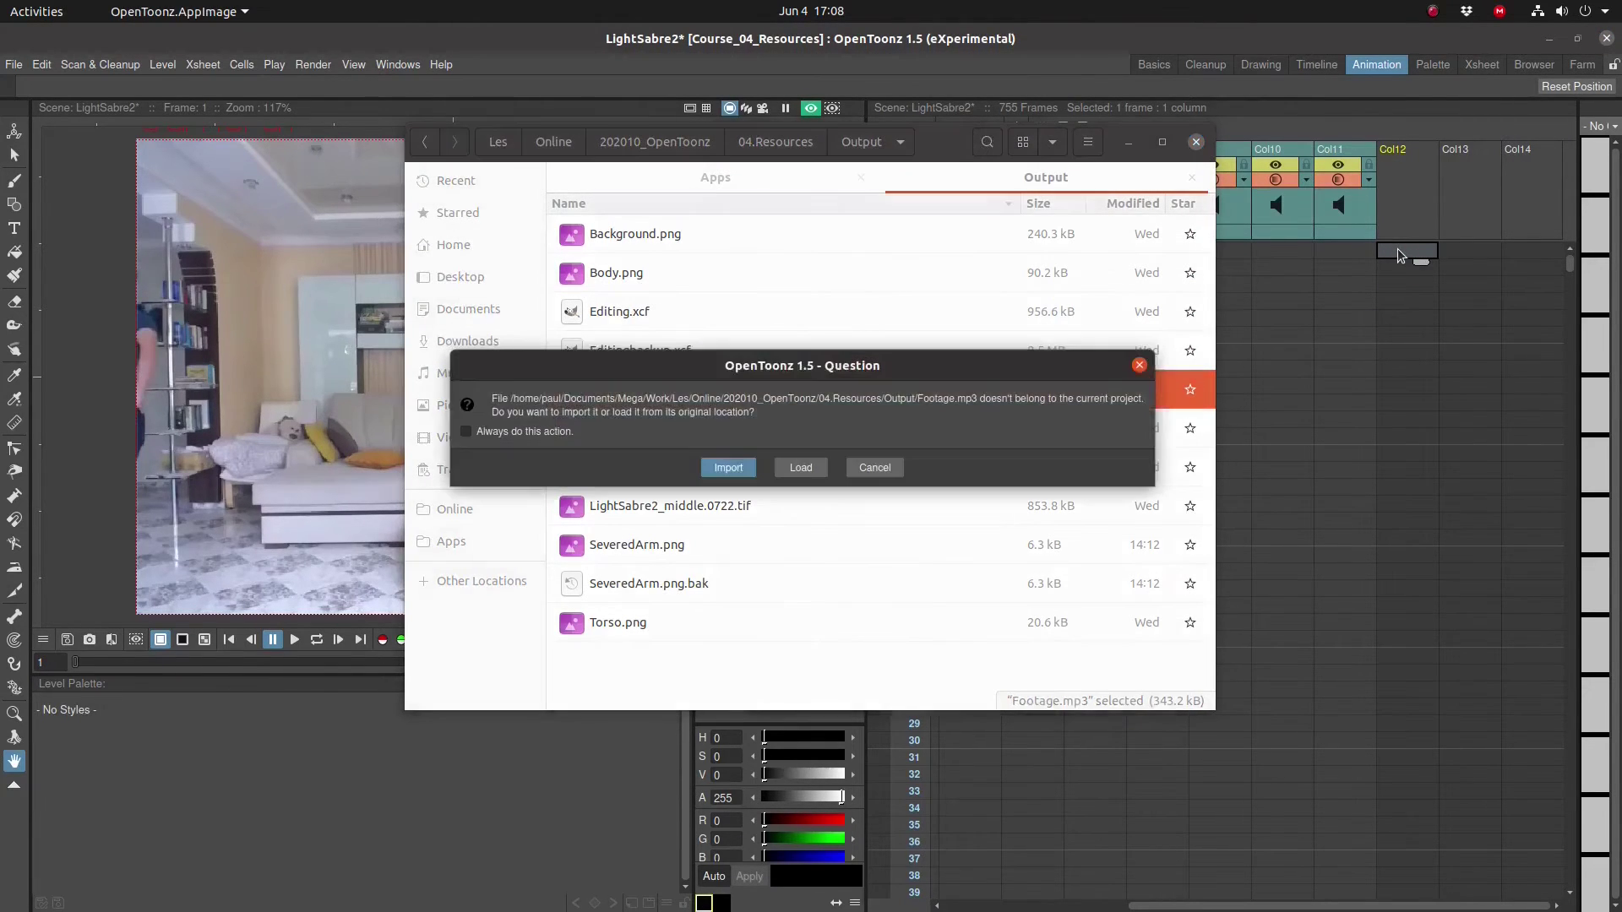
pyautogui.click(792, 470)
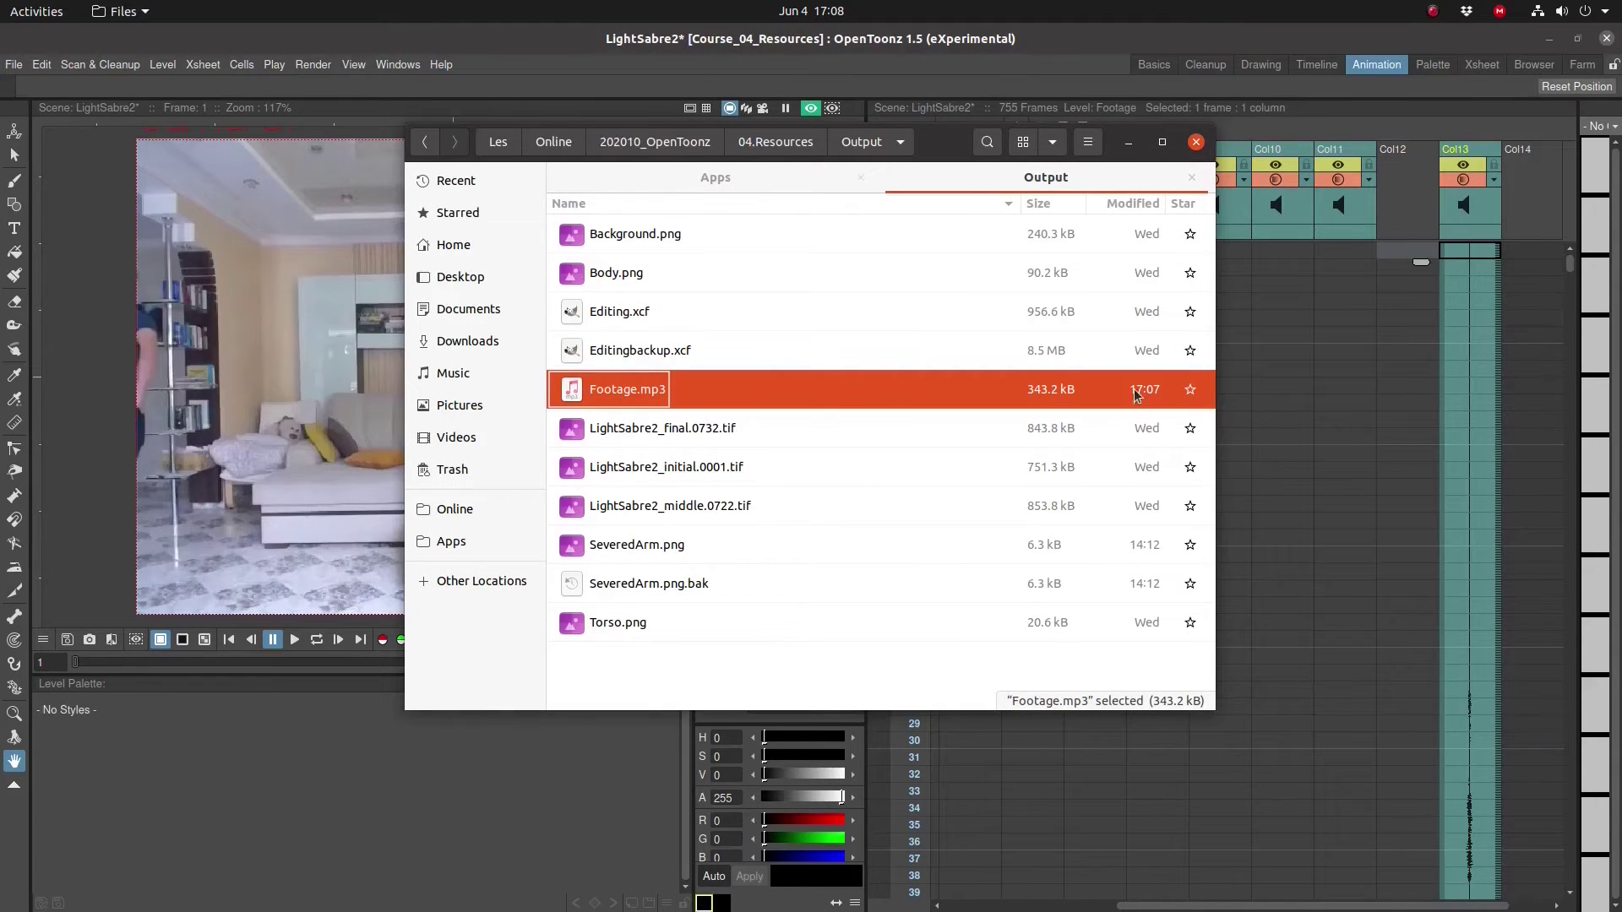
# Move the footage audio column into the empty Col12 position, and save the scene
pyautogui.moveTo(1467, 150); pyautogui.dragTo(1418, 154)
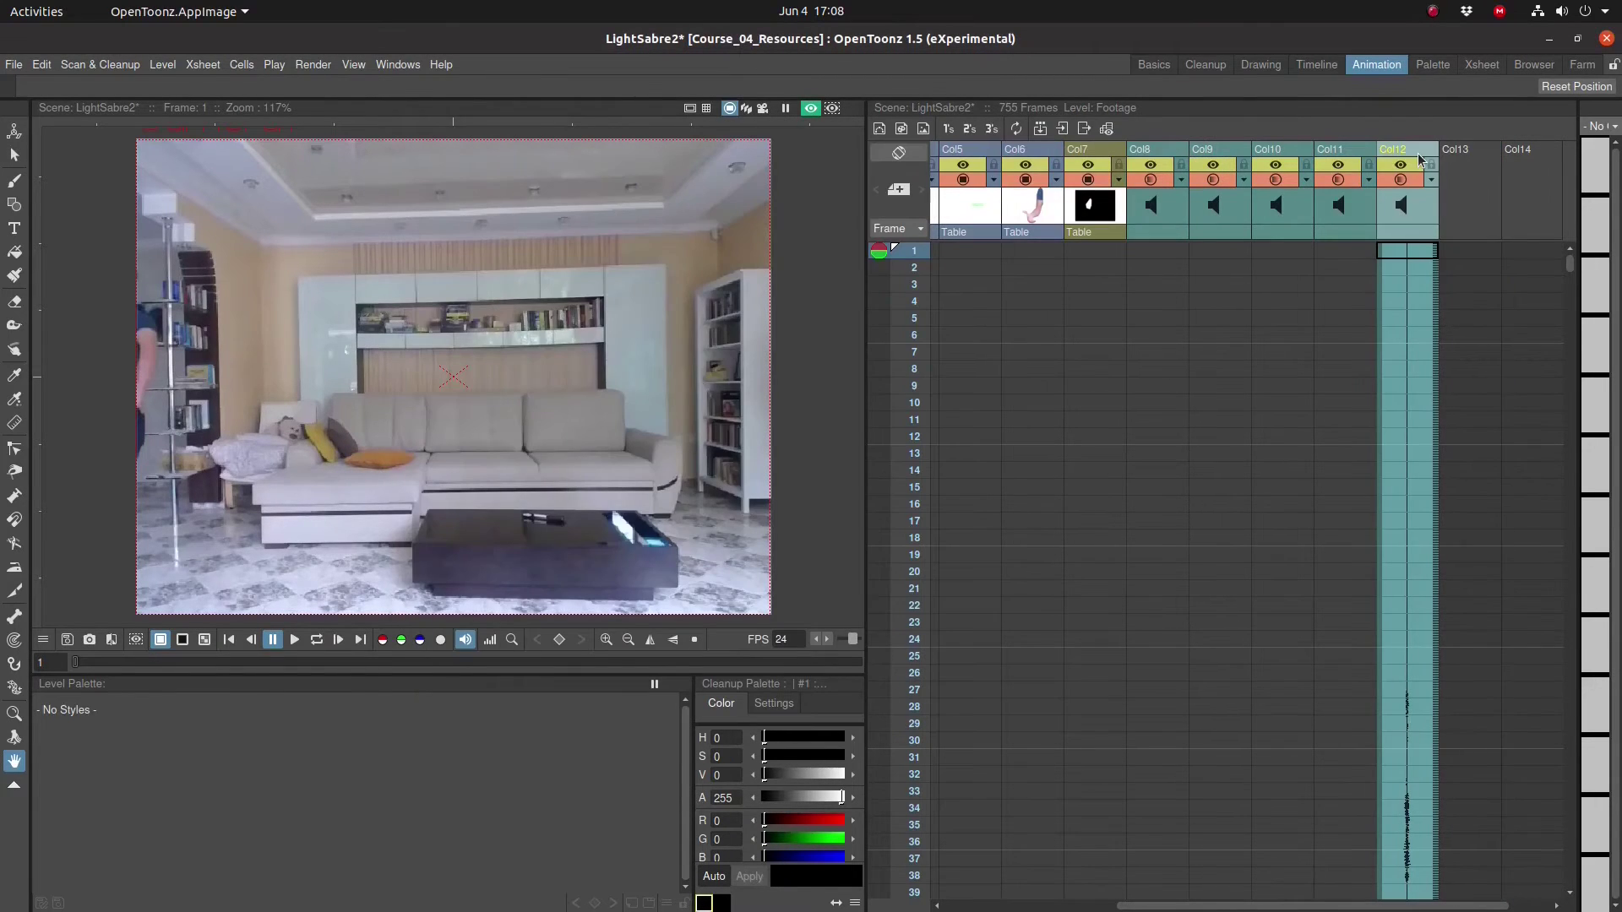
pyautogui.click(1396, 253)
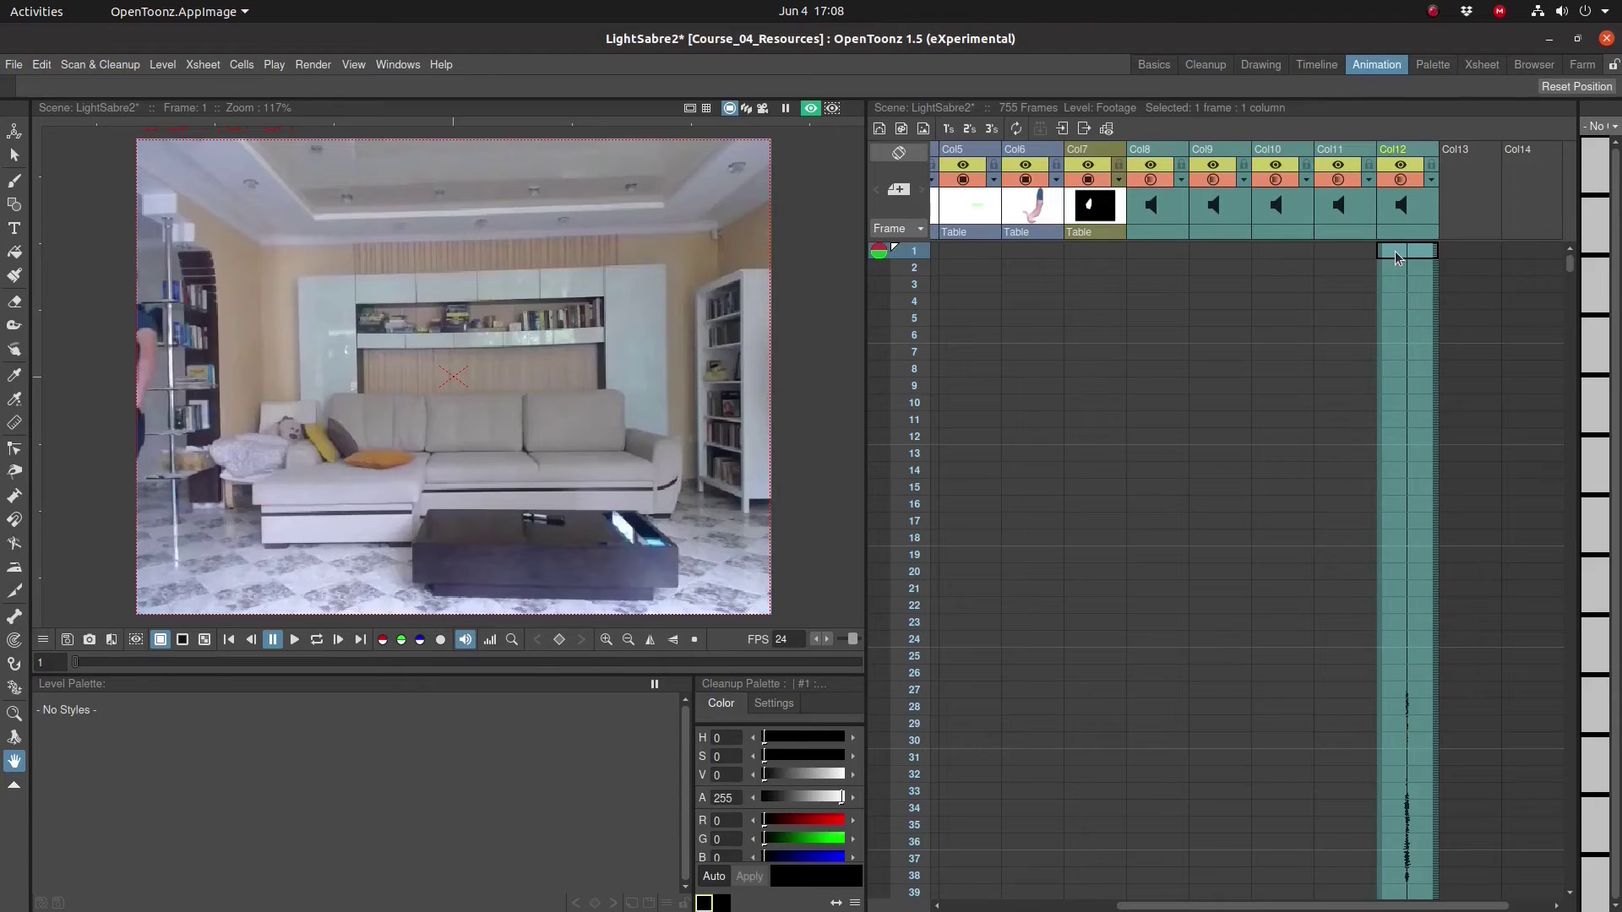
pyautogui.hotkey('ctrl', 's')
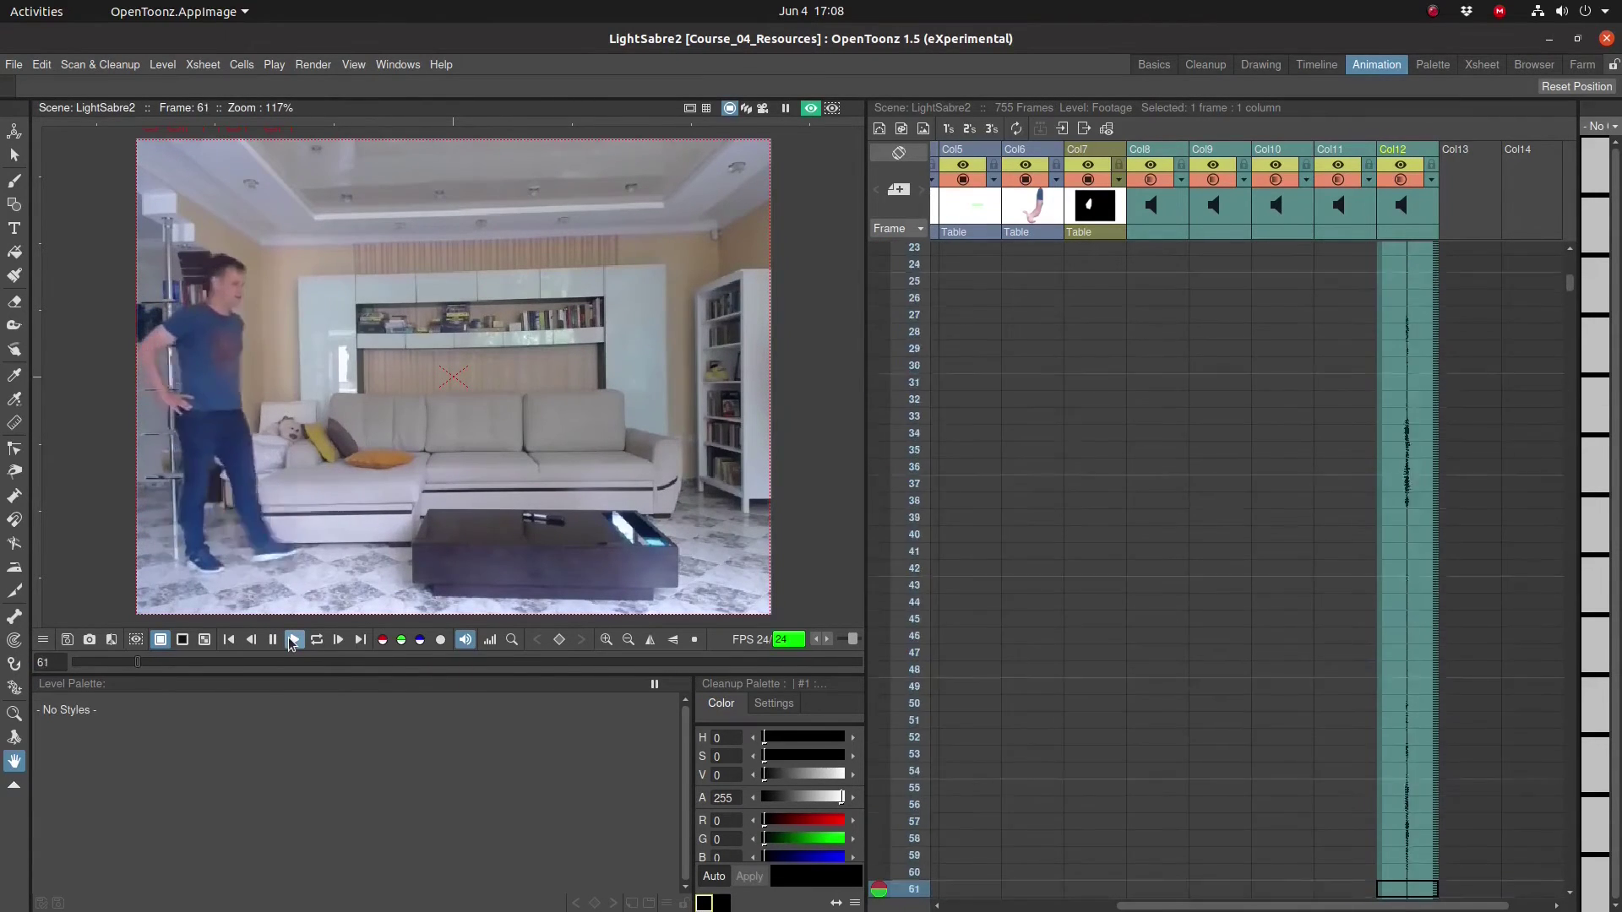
# Play the opening of the scene with the footage audio, and check the volume setting of Col12
pyautogui.click(288, 639)
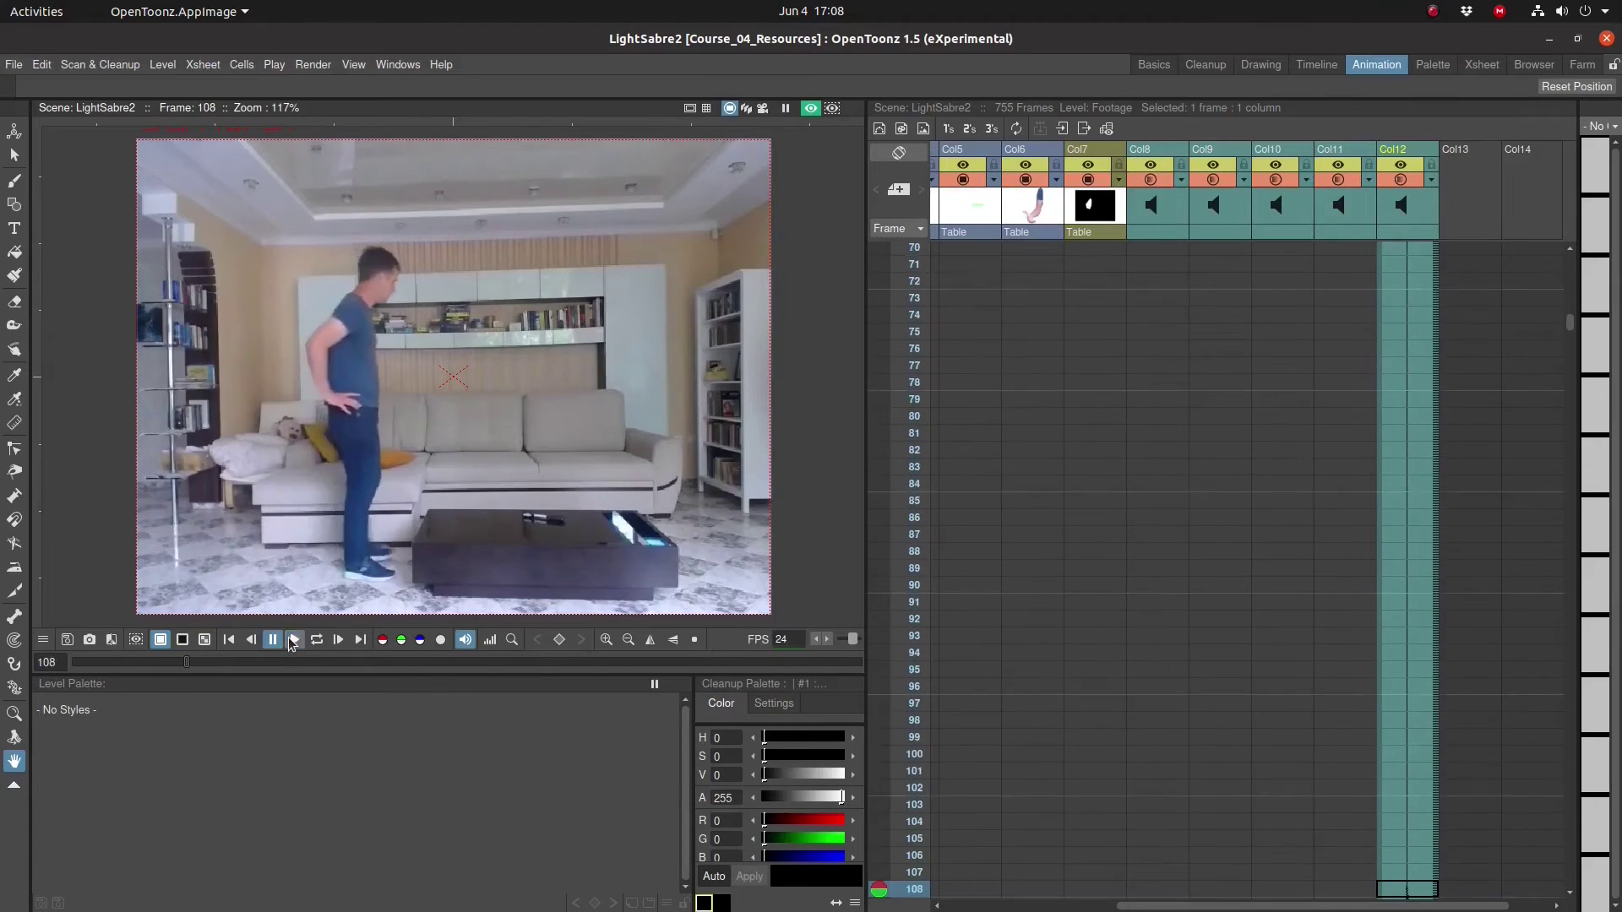
pyautogui.click(1427, 181)
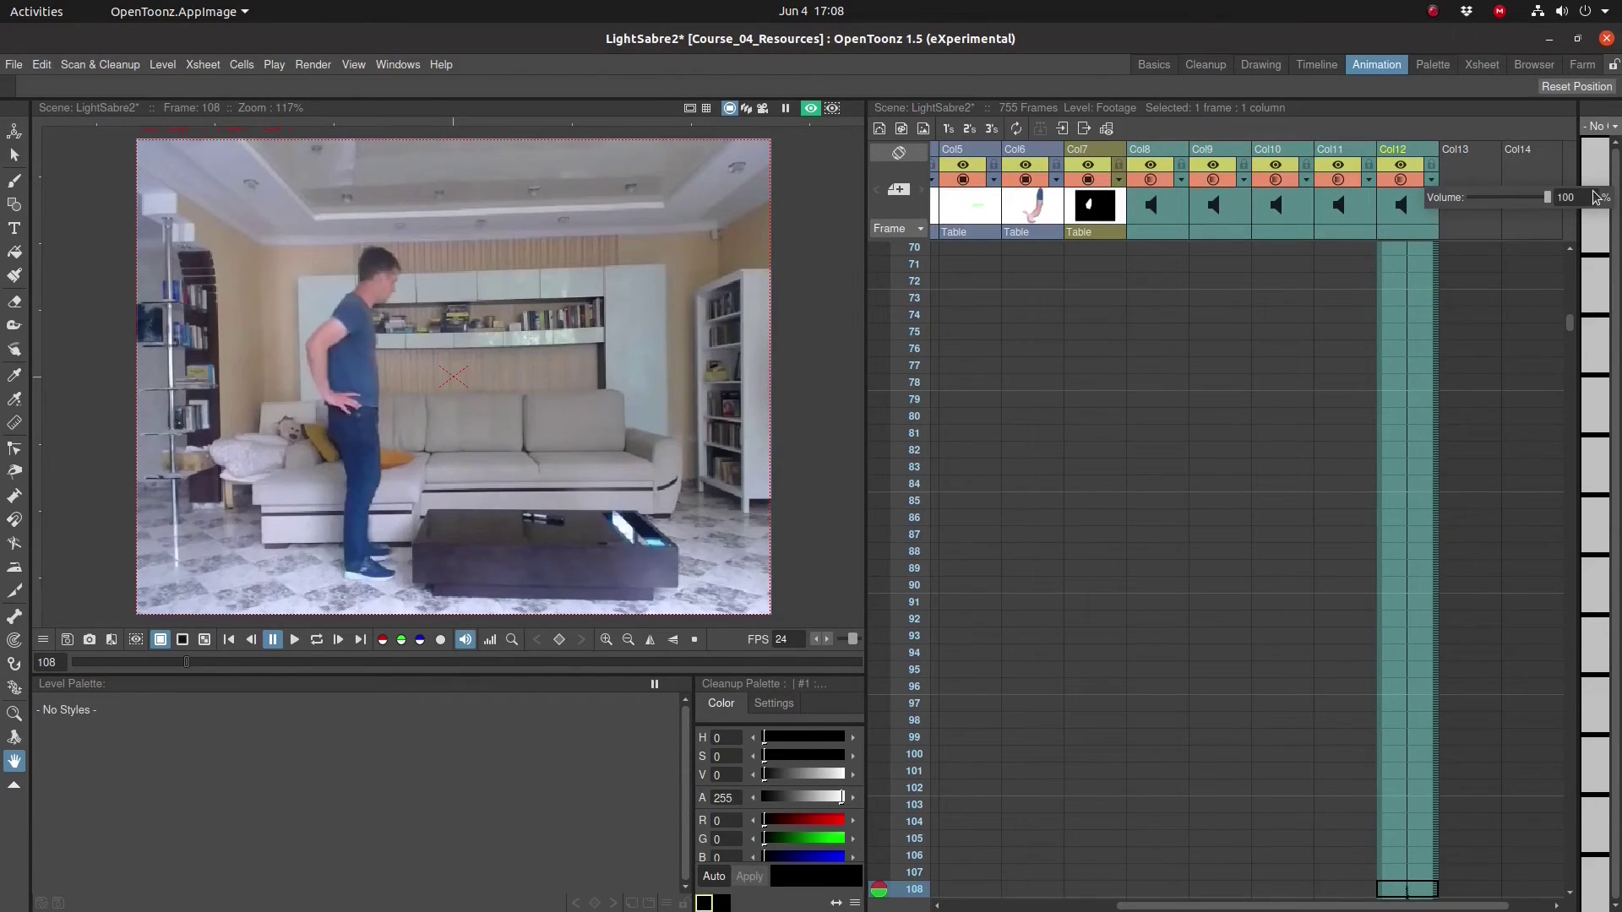
pyautogui.click(1411, 869)
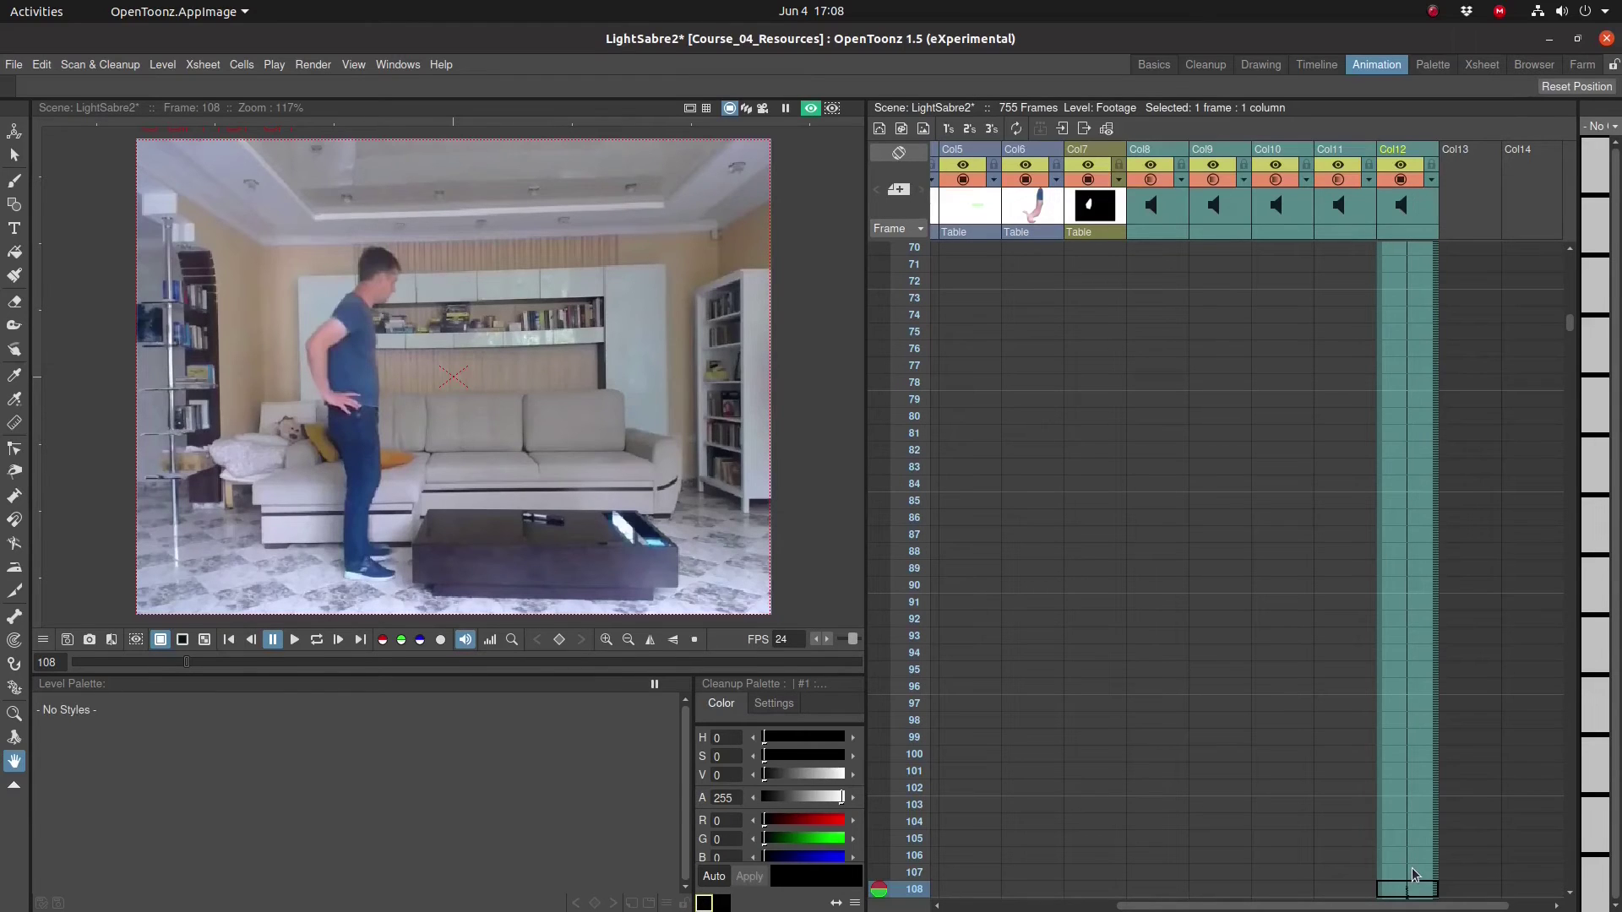
pyautogui.click(1411, 869)
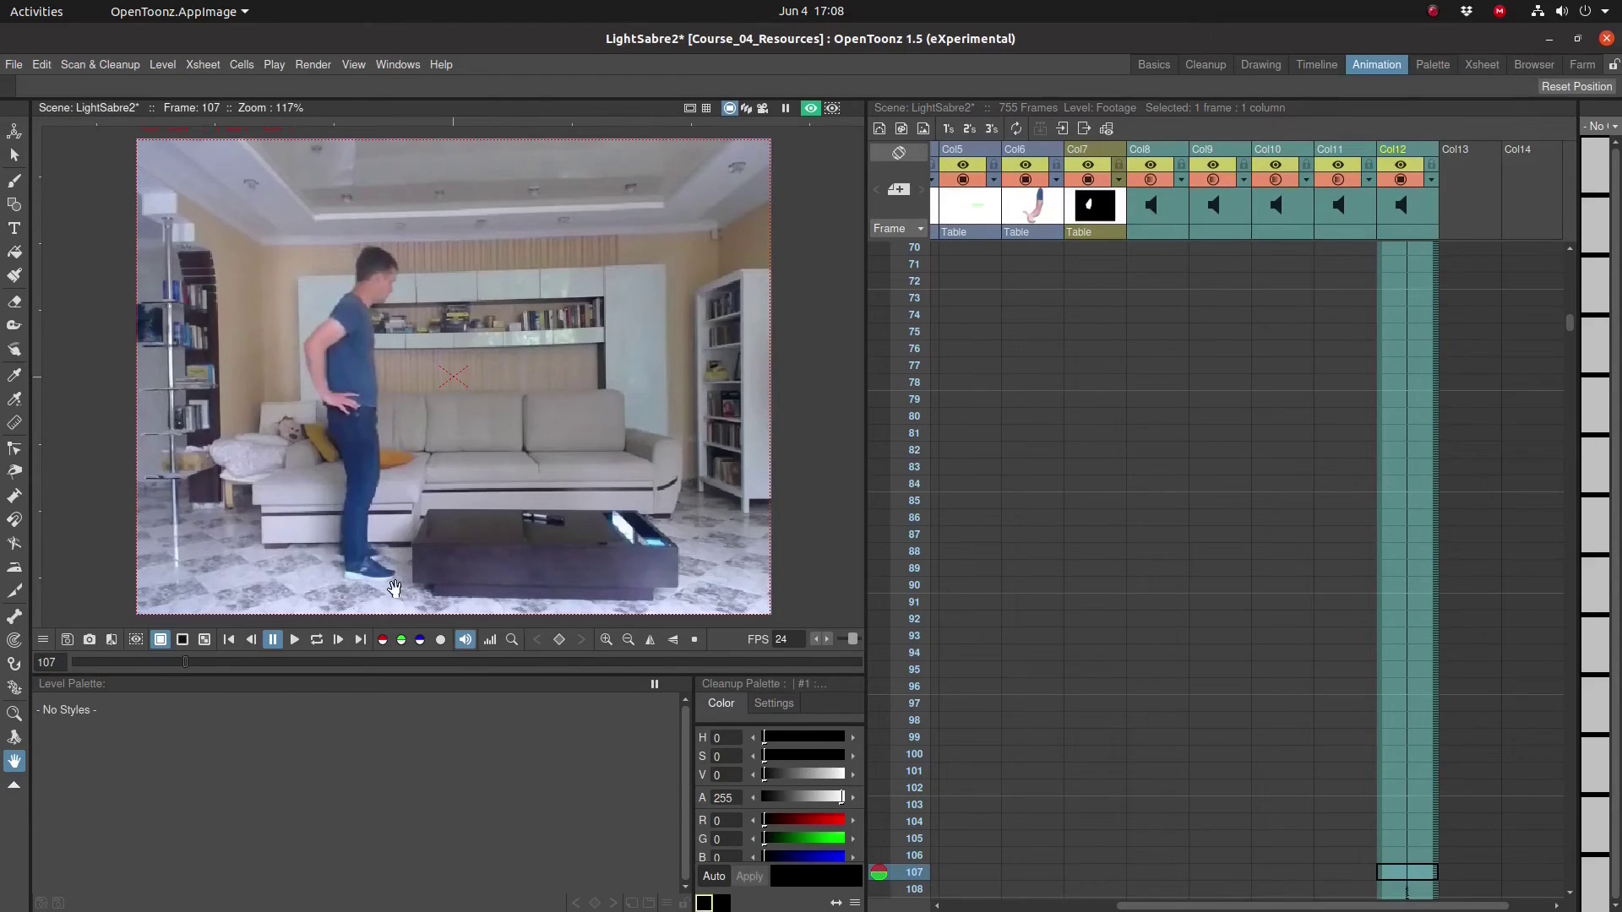
# Play the scene on from frame 107 and go to frame 245 in Col12, just before the next footage sound
pyautogui.click(293, 640)
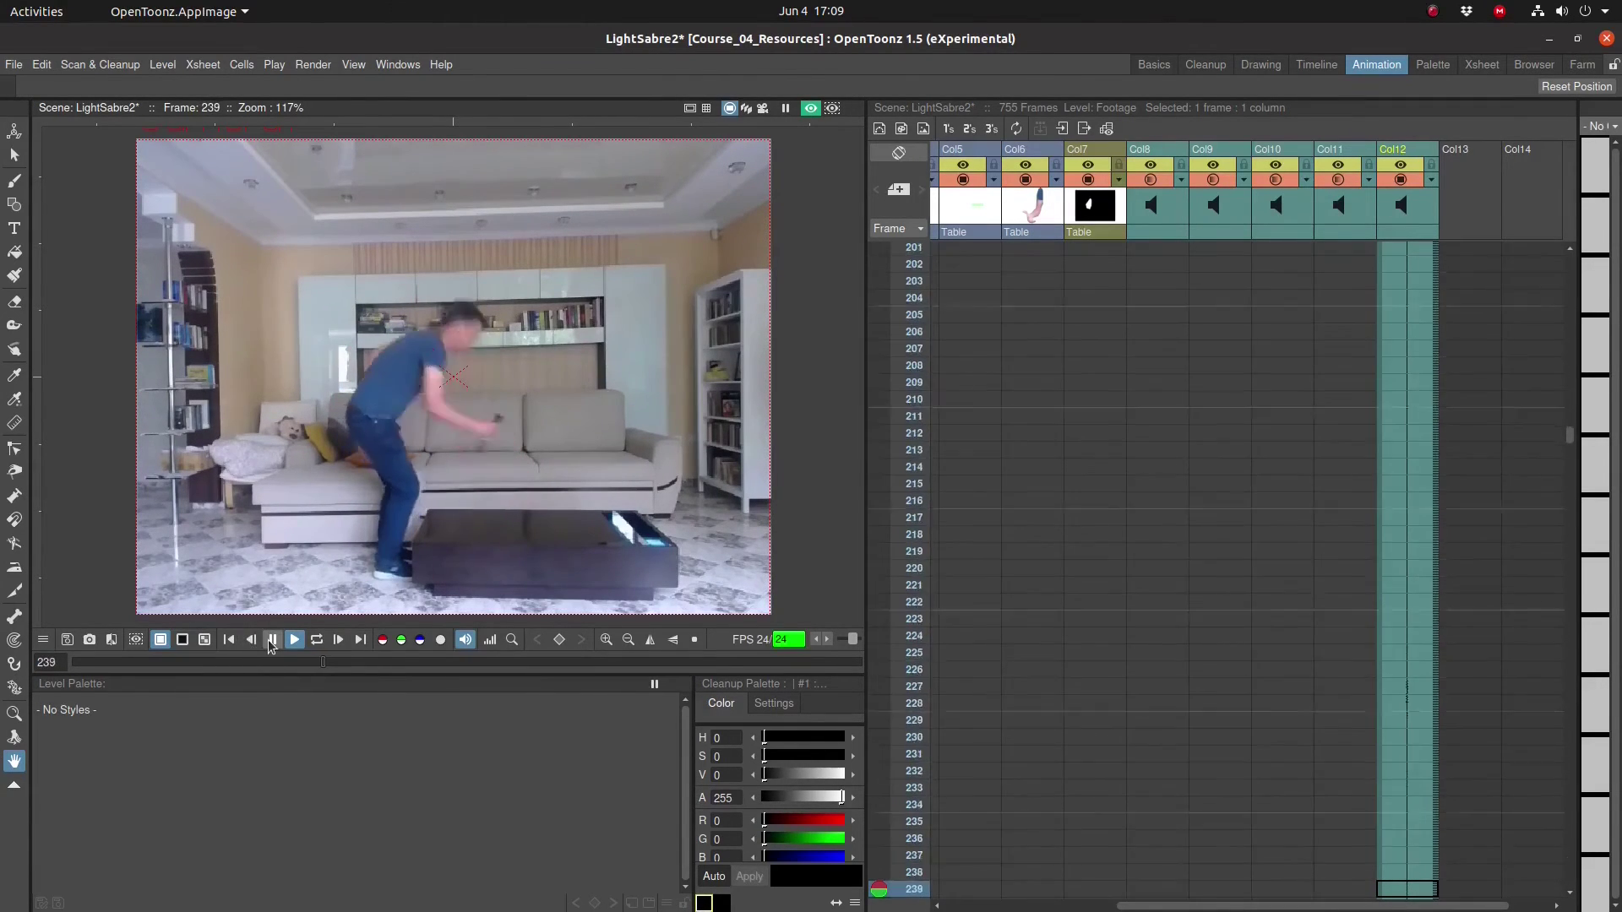
pyautogui.click(1422, 585)
pyautogui.click(1420, 568)
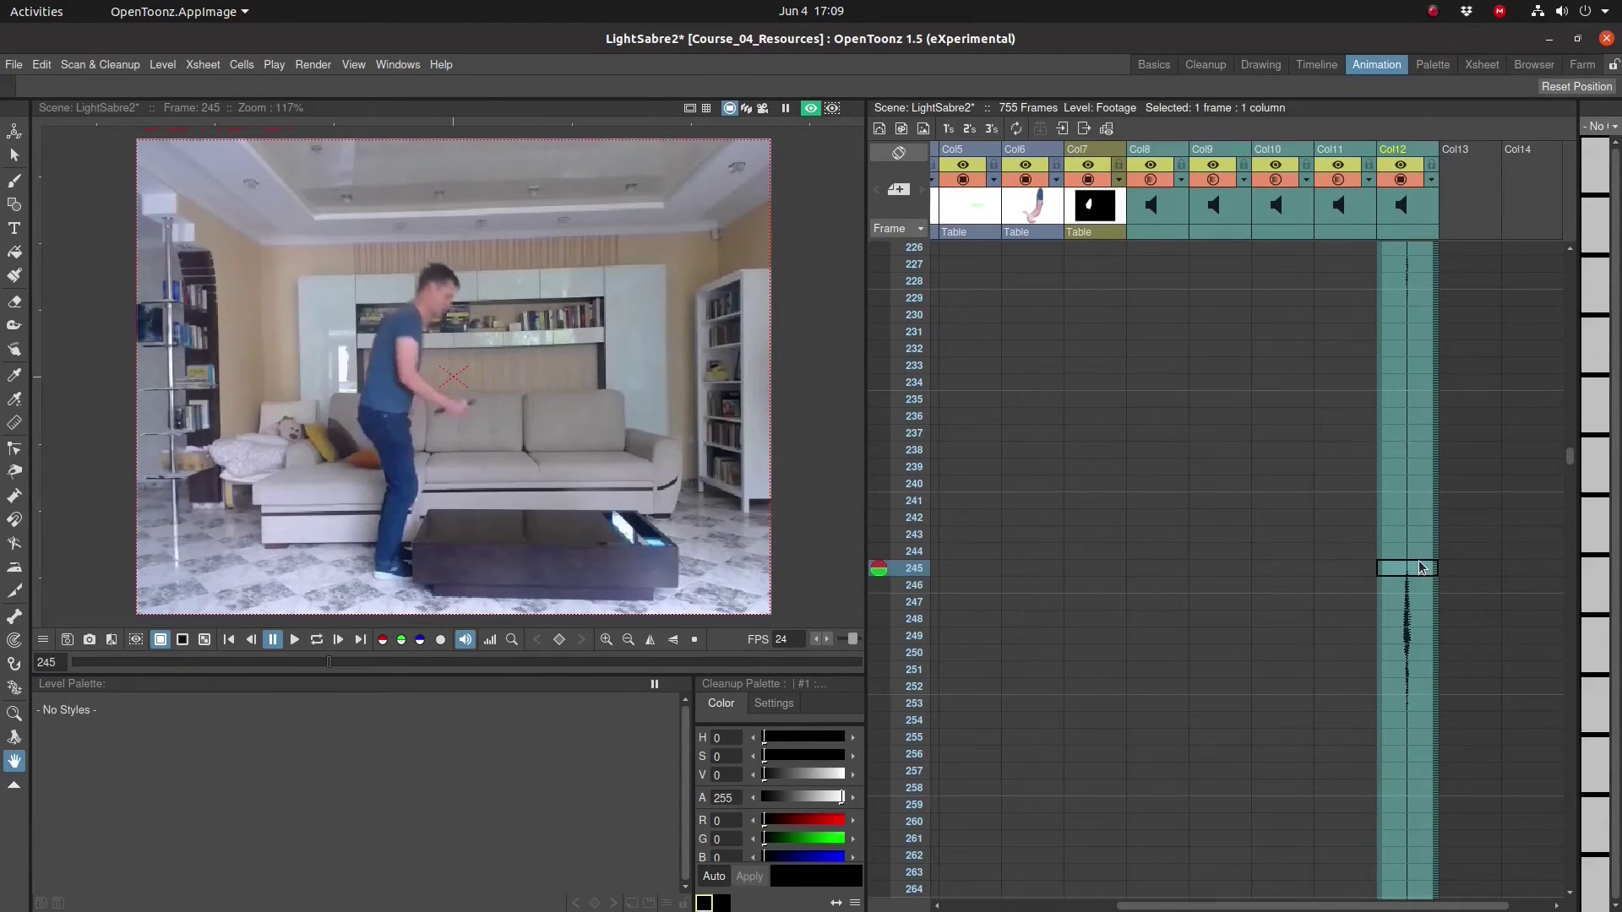
# Select the Col12 footage audio from frame 245 to its end and move it down to start at frame 299
pyautogui.click(1379, 633)
pyautogui.scroll(1, 1395, 613)
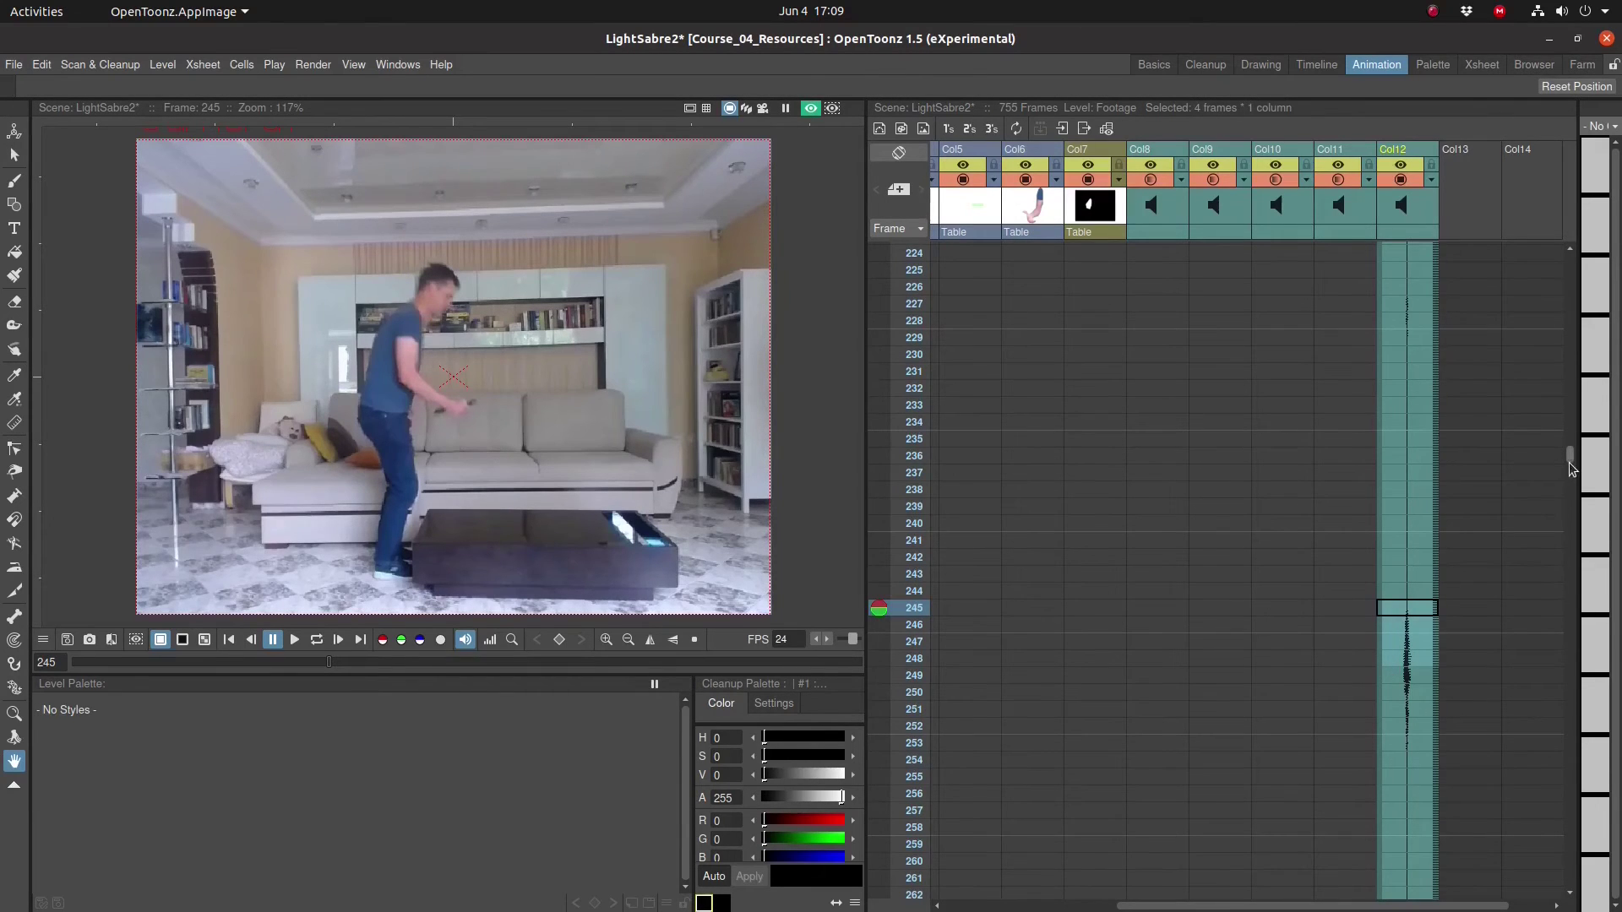
pyautogui.moveTo(1571, 468)
pyautogui.mouseDown()
pyautogui.moveTo(1474, 839)
pyautogui.moveTo(1565, 770)
pyautogui.moveTo(1568, 461)
pyautogui.mouseUp()
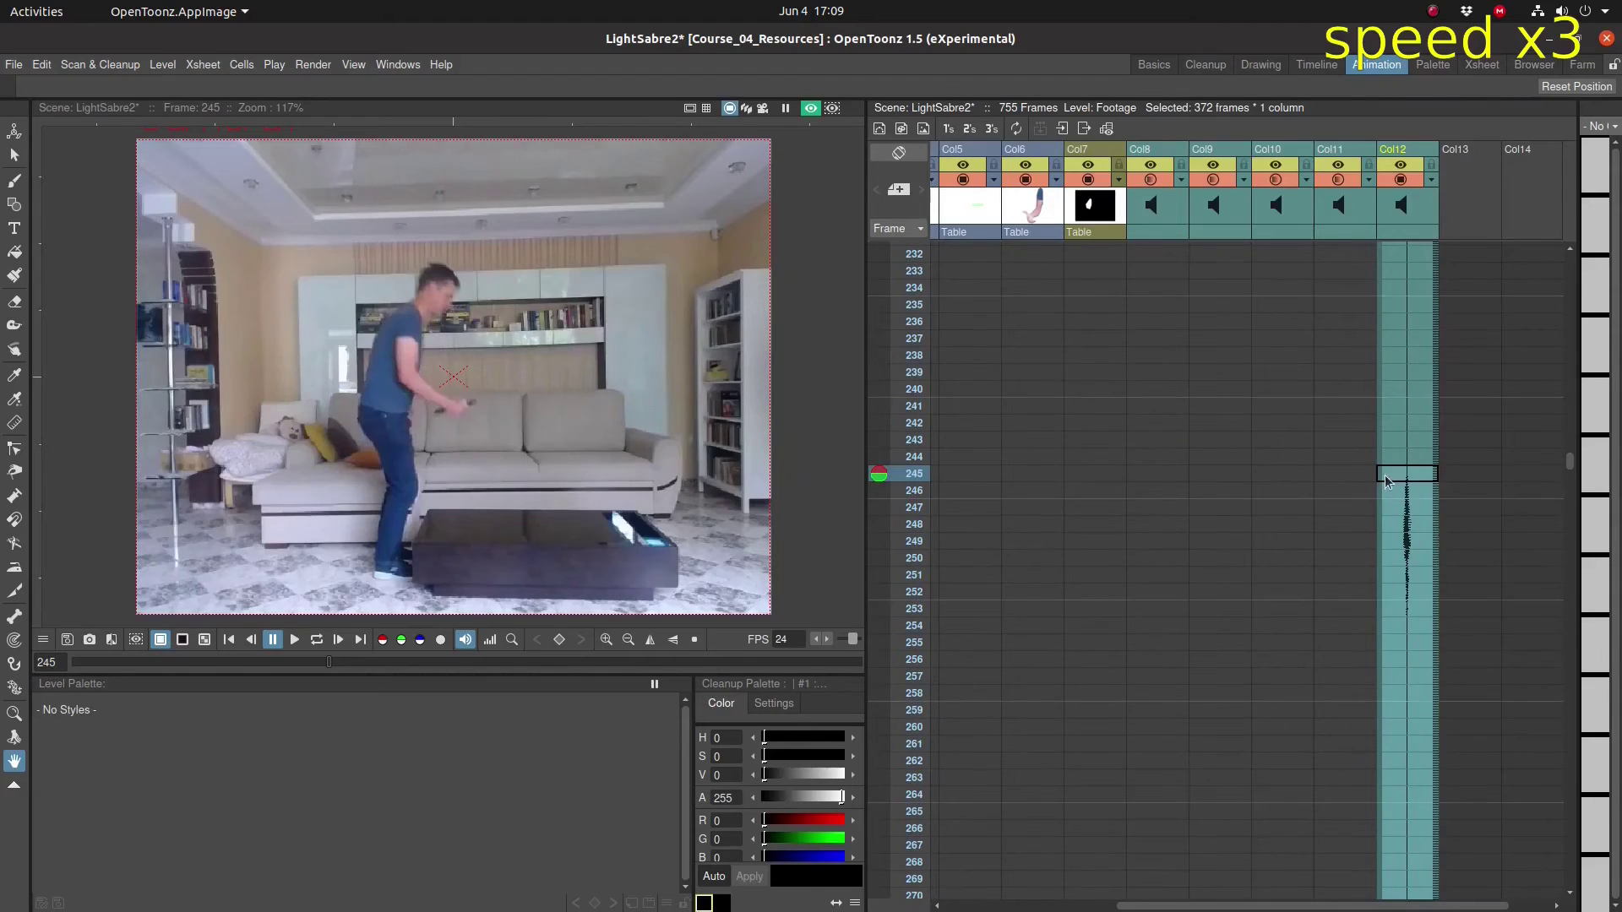
pyautogui.moveTo(1382, 569); pyautogui.dragTo(1393, 907)
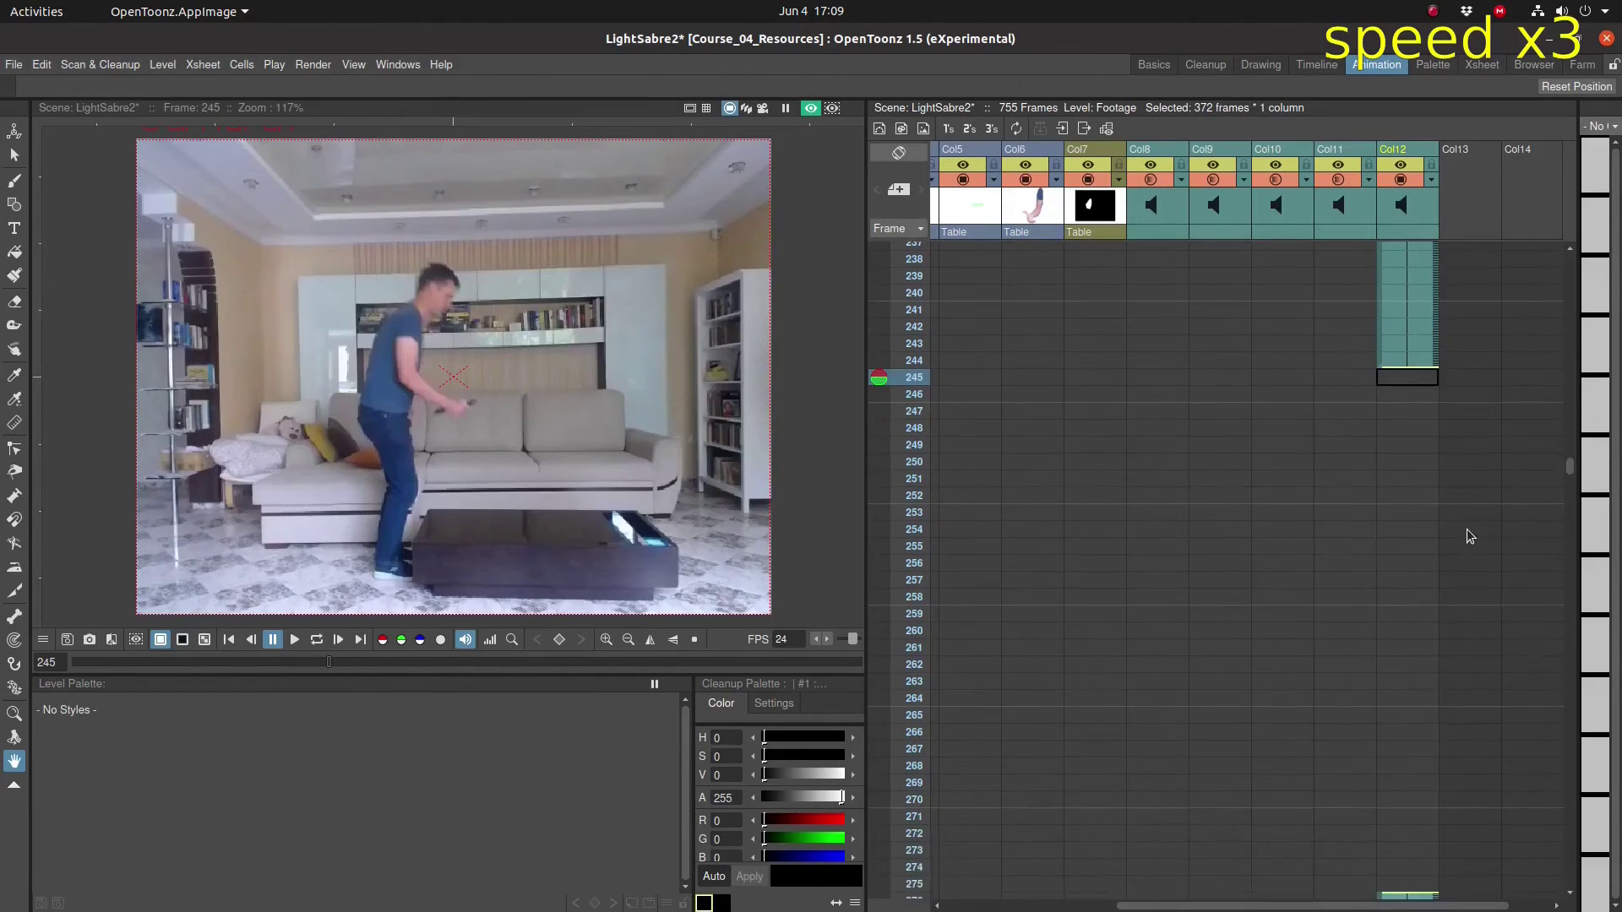
pyautogui.scroll(-4, 1467, 533)
pyautogui.moveTo(1382, 502); pyautogui.dragTo(1389, 708)
pyautogui.moveTo(1249, 906); pyautogui.dragTo(1157, 903)
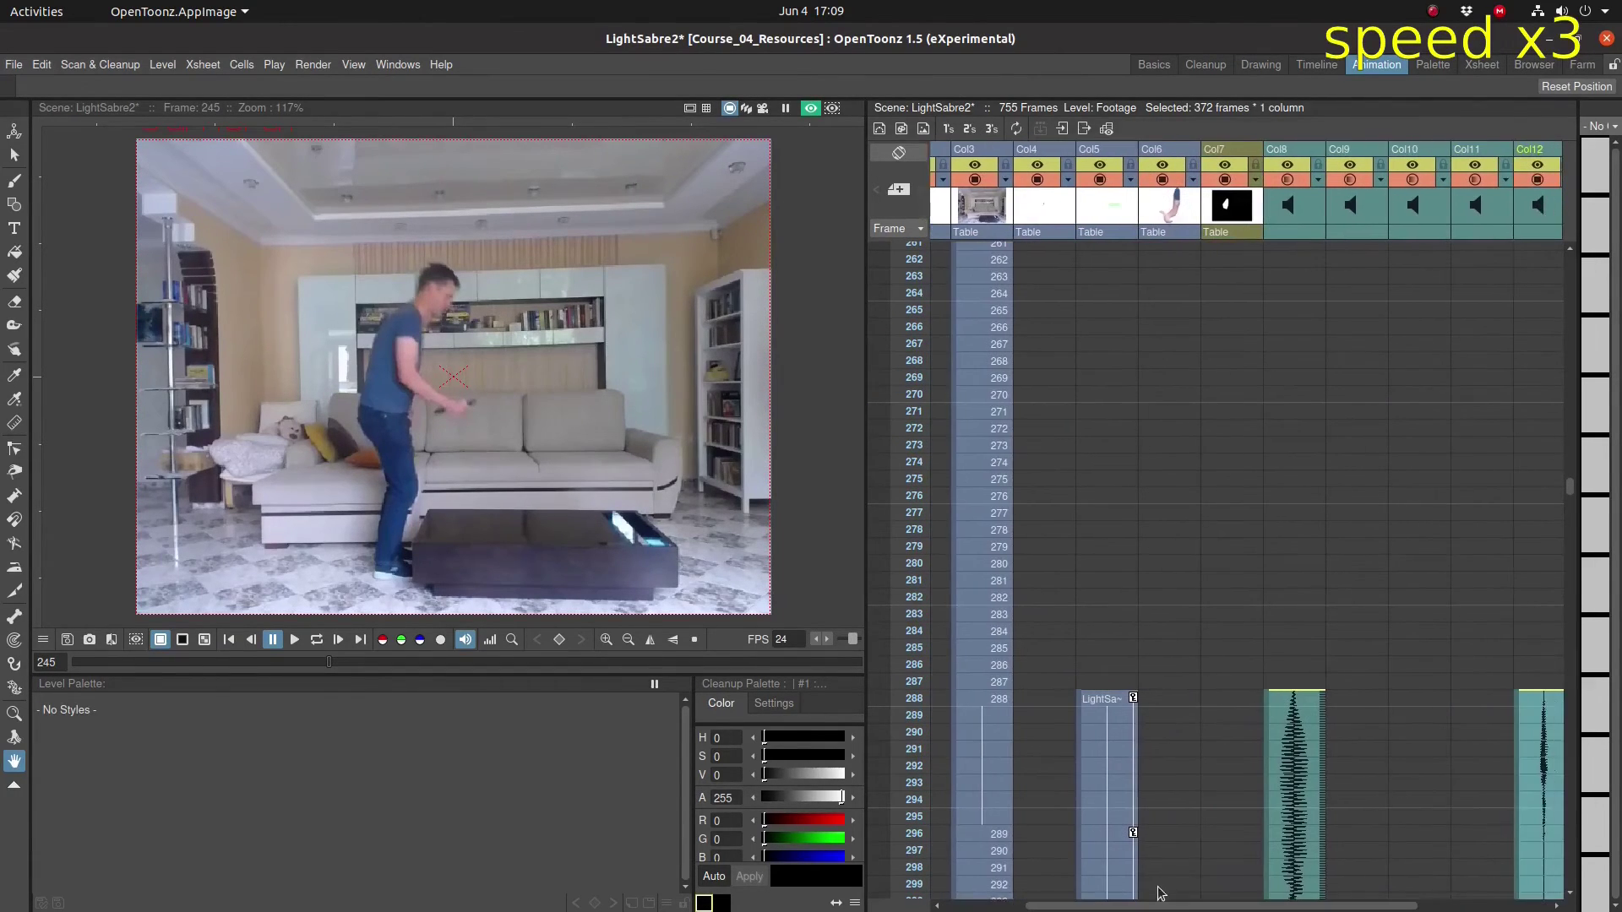
pyautogui.click(1519, 699)
pyautogui.click(1520, 664)
pyautogui.moveTo(1502, 702); pyautogui.dragTo(1502, 889)
pyautogui.scroll(-2, 1505, 844)
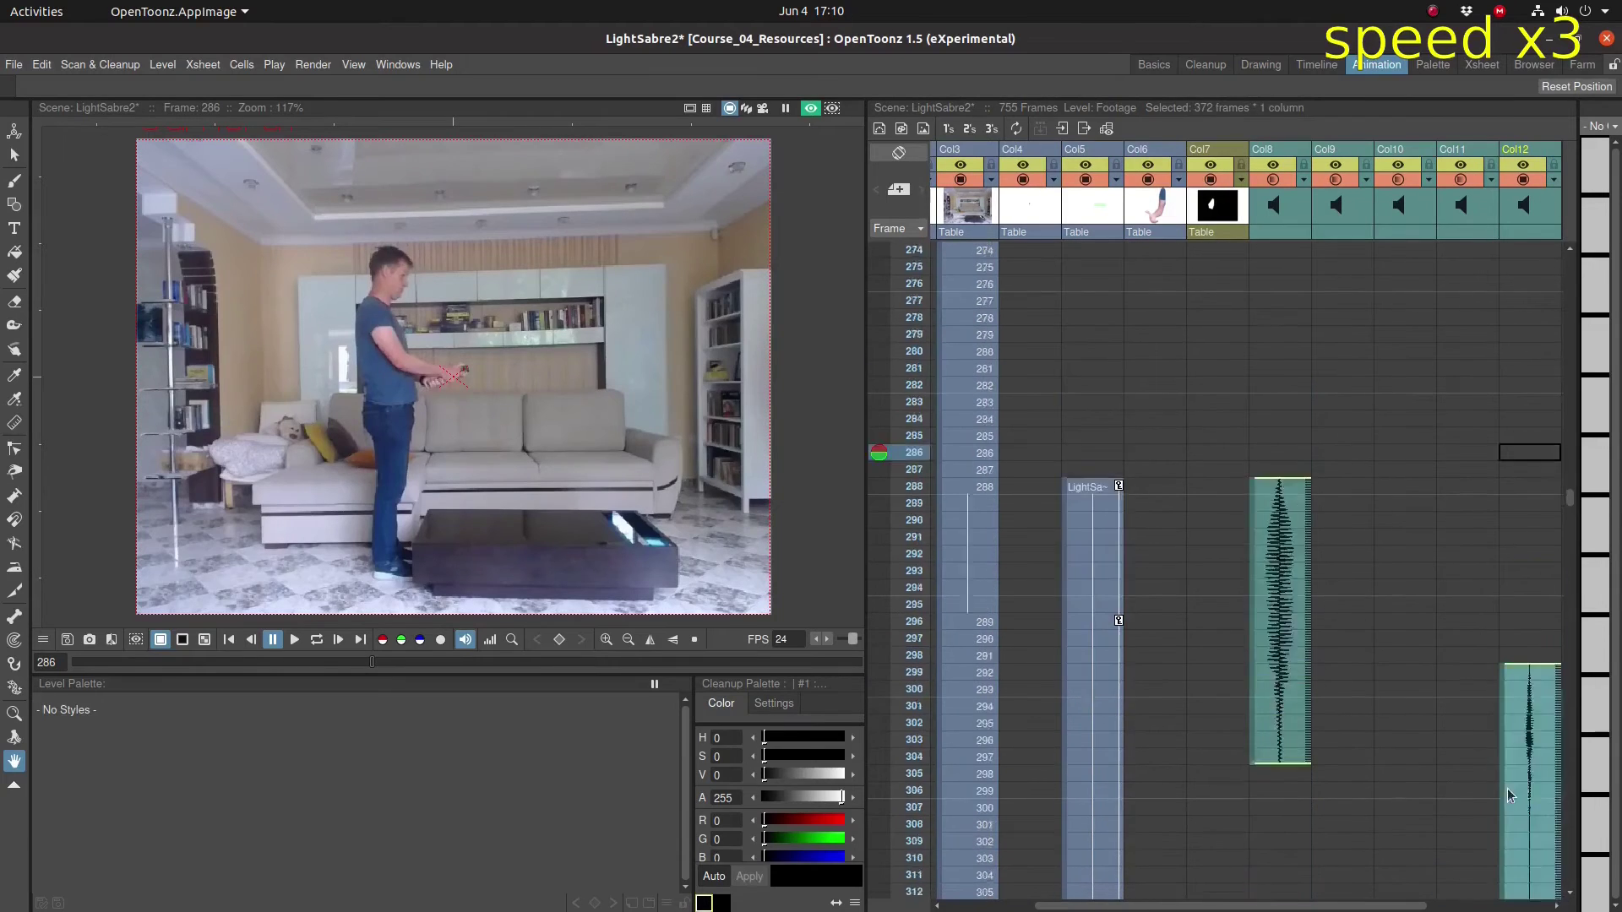
# Delete the unneeded stretches of footage audio in Col12 between about frame 309 and frame 459
pyautogui.click(1519, 840)
pyautogui.scroll(-20, 1519, 760)
pyautogui.keyDown('shift'); pyautogui.click(1518, 675); pyautogui.keyUp('shift')
pyautogui.press('Delete')
pyautogui.click(294, 643)
pyautogui.click(1519, 689)
pyautogui.scroll(-7, 1518, 659)
pyautogui.keyDown('shift'); pyautogui.click(1518, 637); pyautogui.keyUp('shift')
pyautogui.press('Delete')
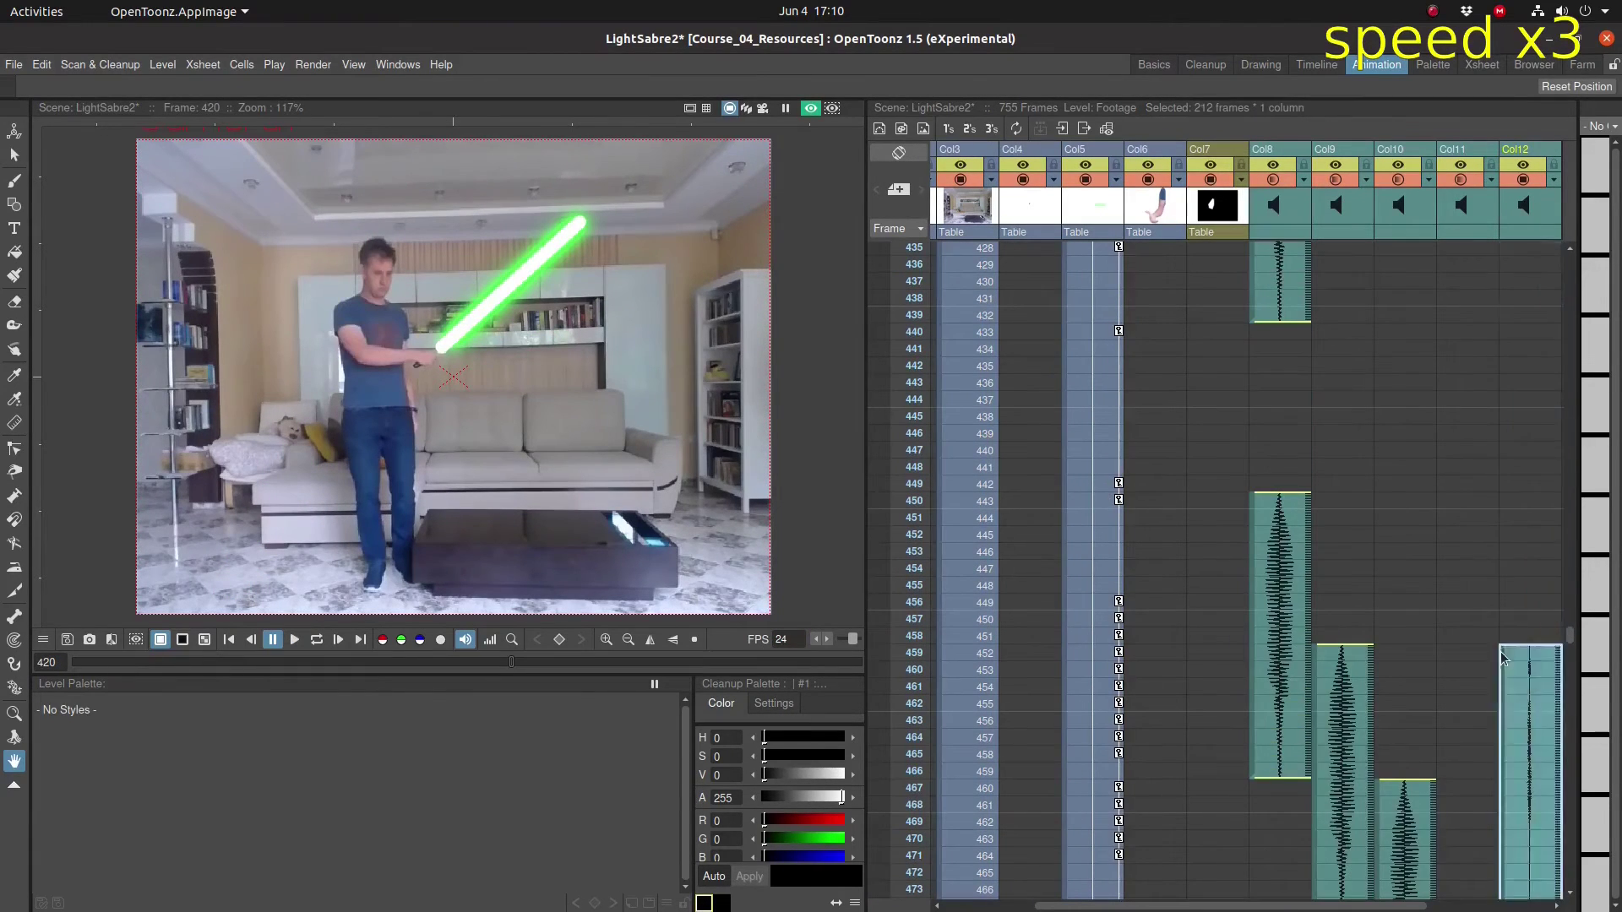
# Move the Col12 audio block that starts at frame 459 down to start at frame 488
pyautogui.moveTo(1502, 651); pyautogui.dragTo(1503, 879)
pyautogui.scroll(-4, 1503, 862)
pyautogui.moveTo(1503, 457); pyautogui.dragTo(1503, 695)
pyautogui.click(1528, 441)
pyautogui.click(1528, 661)
# Play the scene past frame 515 and replay it from frame 546 to check the moved footage audio
pyautogui.click(294, 643)
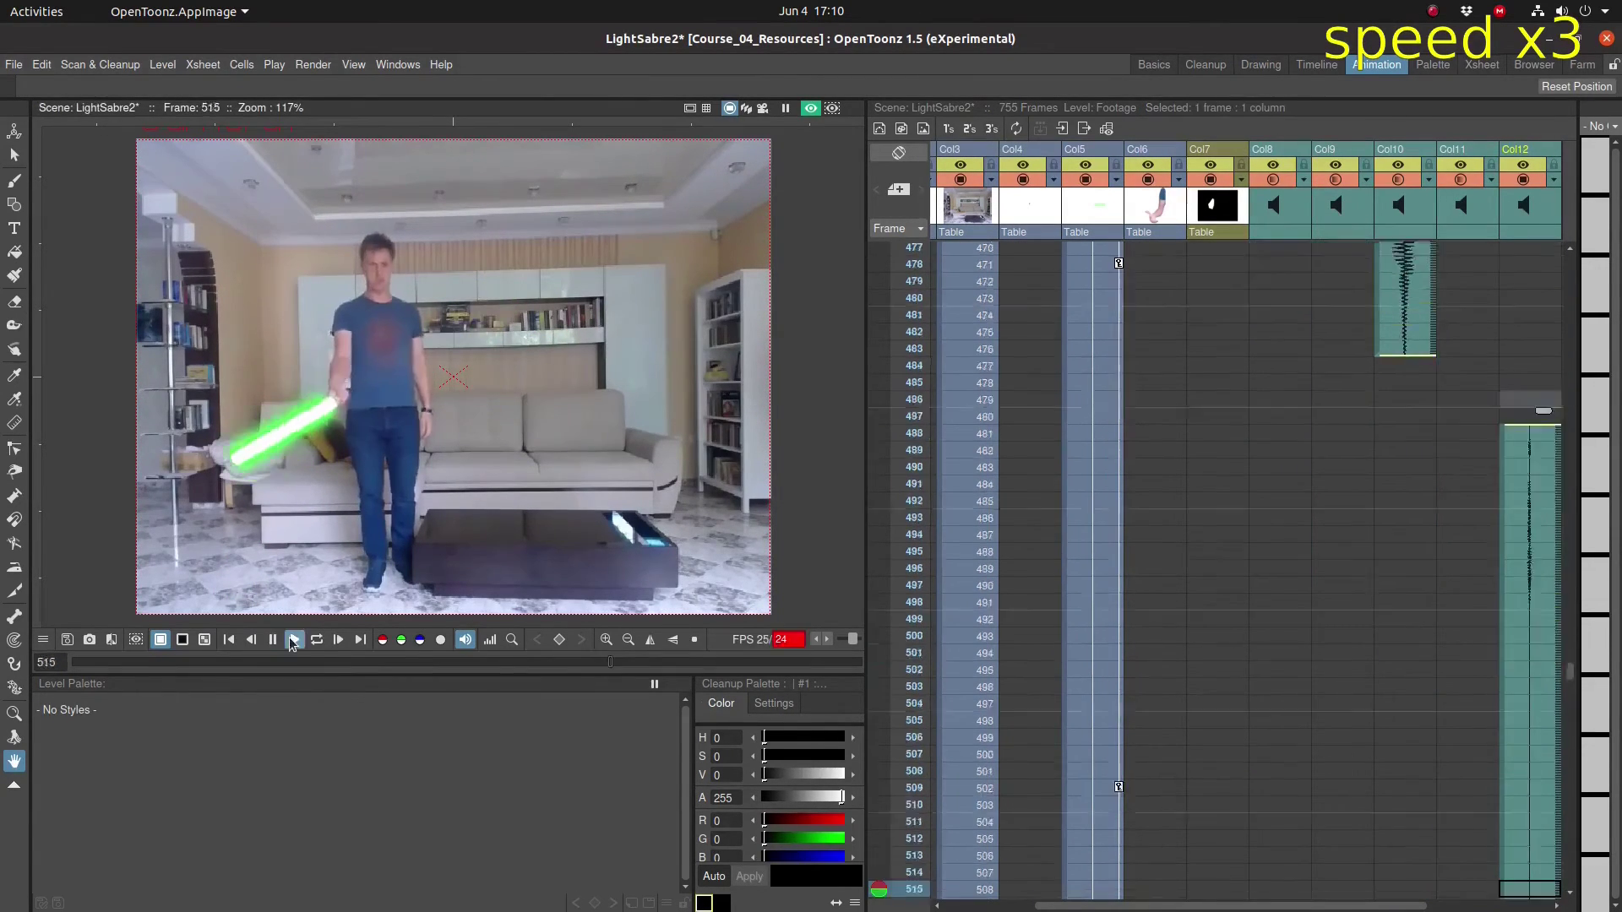
pyautogui.click(294, 643)
pyautogui.scroll(17, 1543, 742)
pyautogui.scroll(-4, 1543, 743)
pyautogui.click(294, 643)
pyautogui.click(294, 643)
pyautogui.scroll(20, 1541, 484)
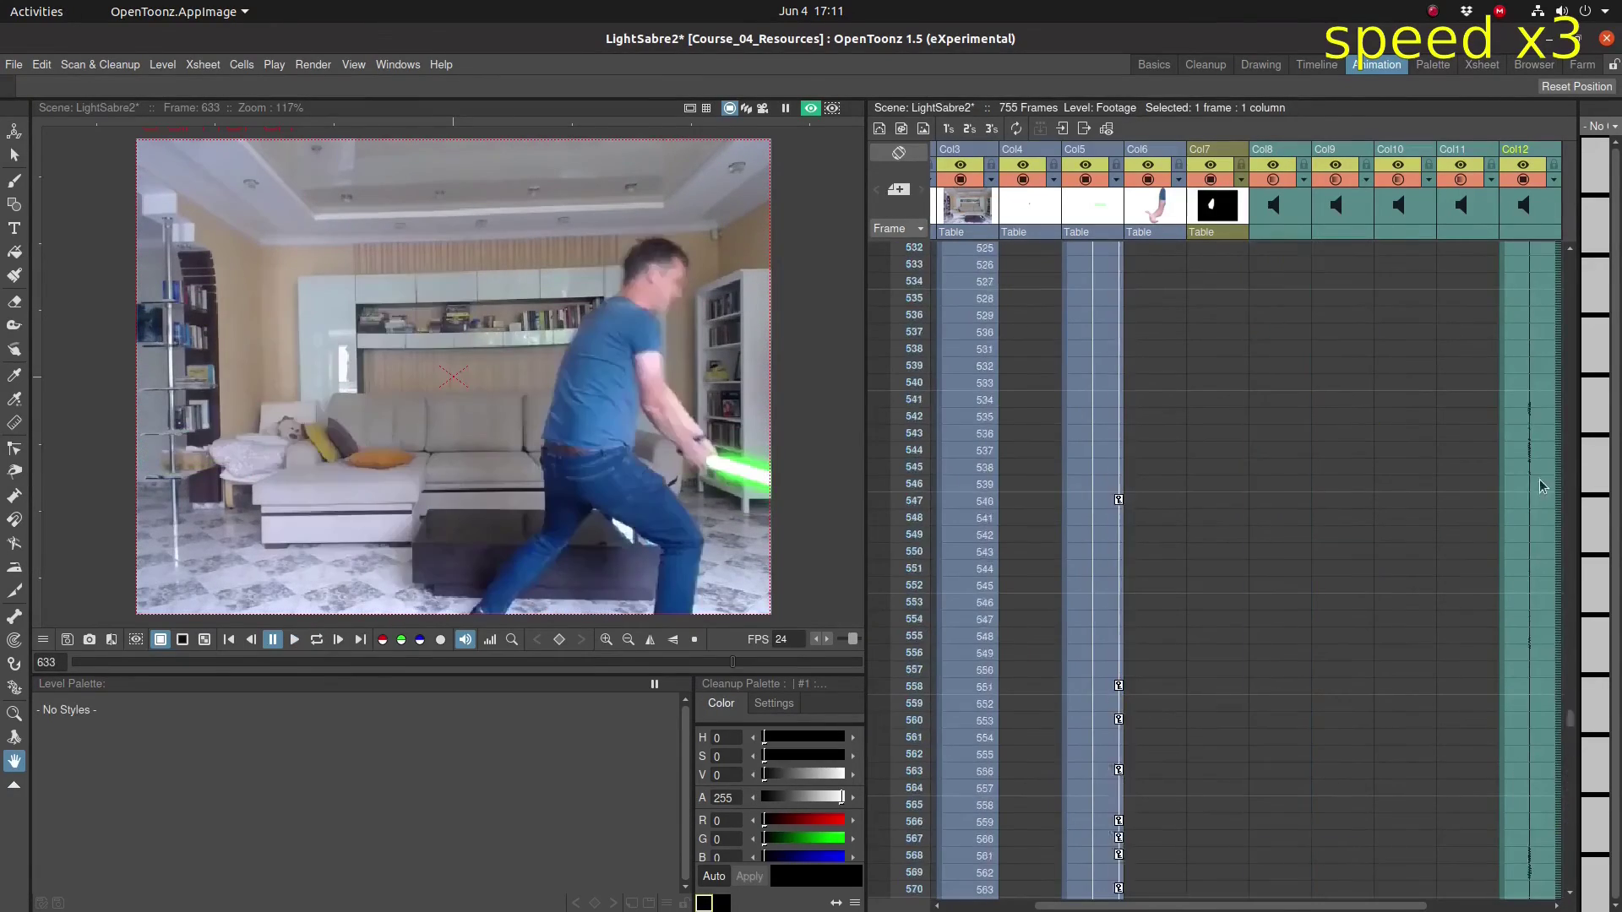
pyautogui.click(1541, 484)
pyautogui.click(294, 643)
pyautogui.click(294, 643)
# Return to frame 300 in Col12 and play the scene from there to check the footage audio
pyautogui.click(1502, 668)
pyautogui.moveTo(1573, 669); pyautogui.dragTo(1573, 498)
pyautogui.click(1528, 754)
pyautogui.click(295, 640)
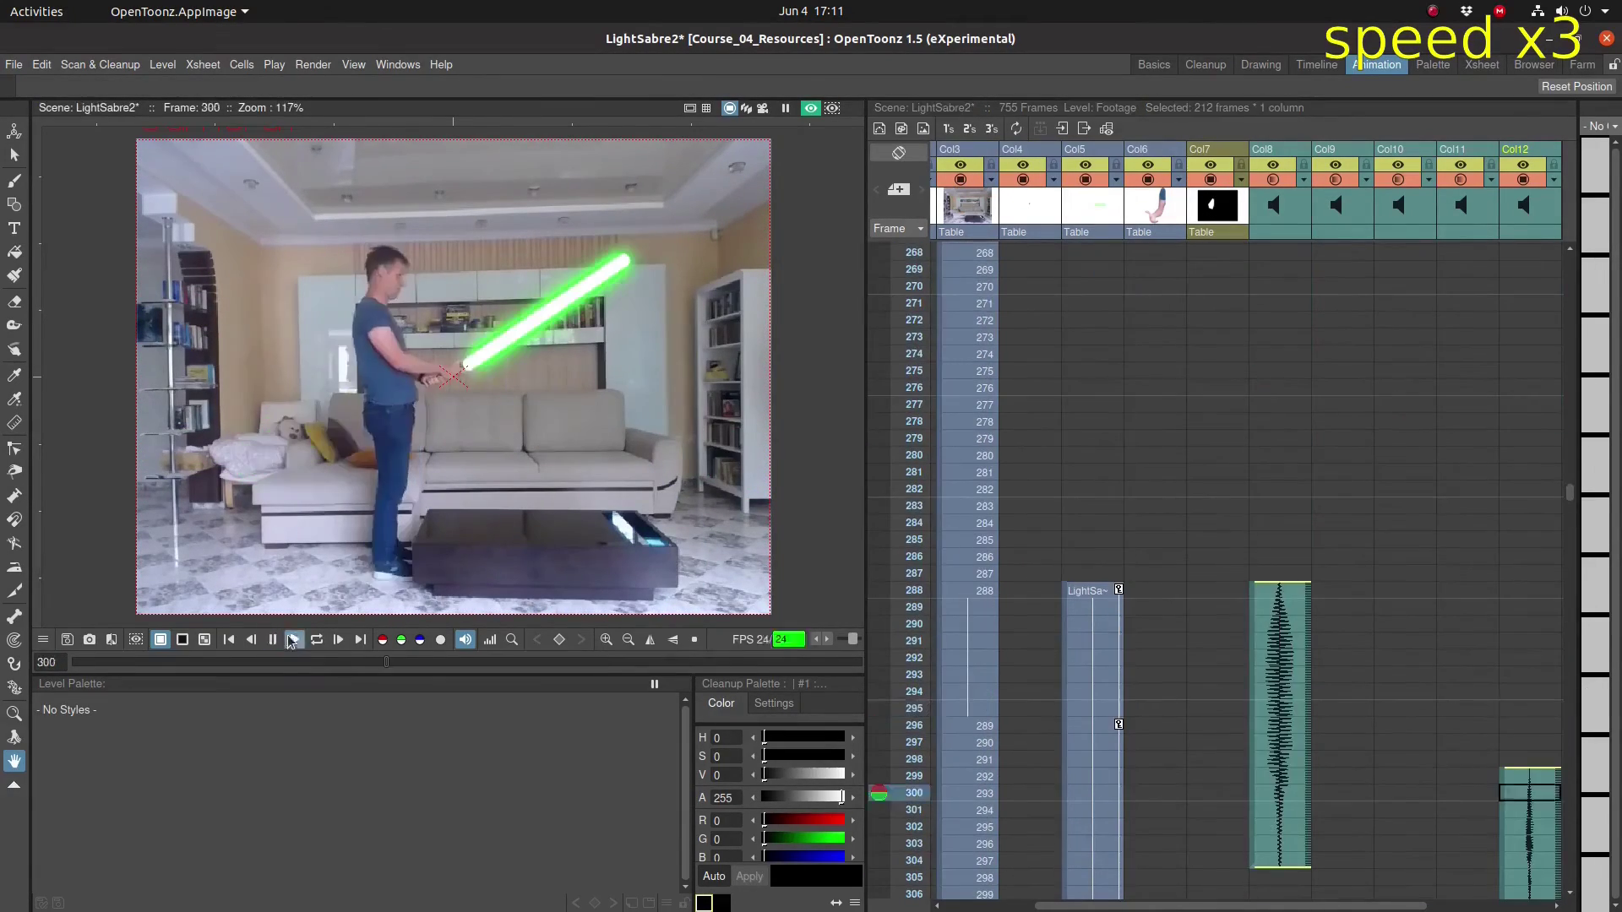
# Paste the cut footage audio lower in Col12 so it starts at frame 420, and play the scene to check it
pyautogui.scroll(-20, 1483, 787)
pyautogui.click(1528, 602)
pyautogui.hotkey('ctrl', 'v')
pyautogui.click(1528, 569)
pyautogui.click(295, 640)
pyautogui.click(292, 644)
pyautogui.scroll(11, 1528, 583)
pyautogui.click(1528, 582)
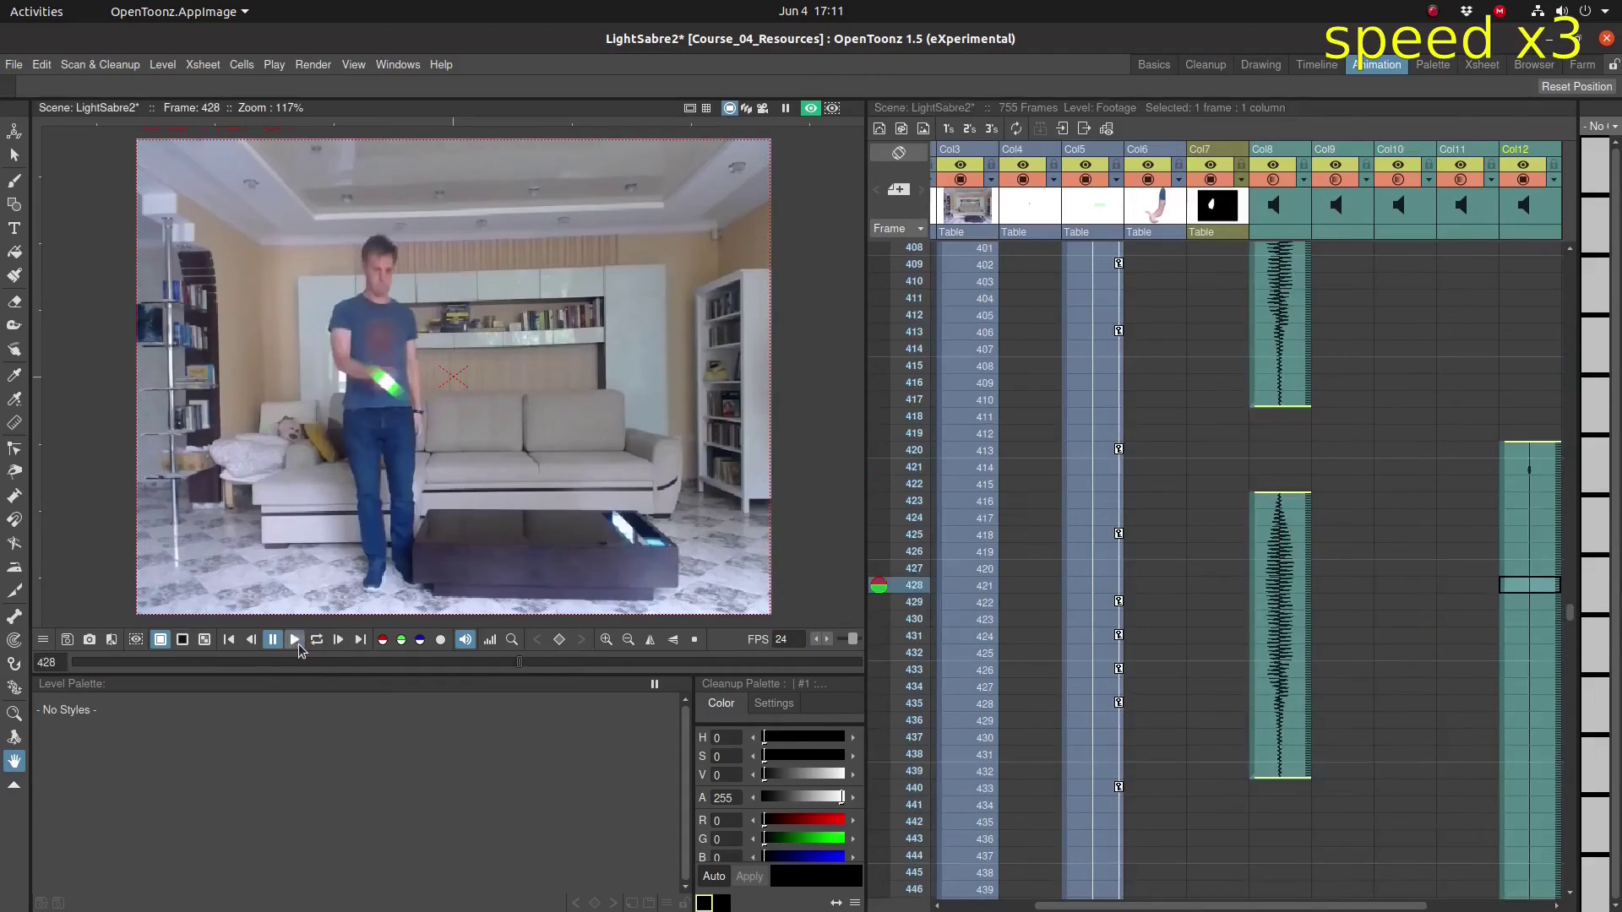
# Move the Col12 footage audio further down and play the scene past frame 496 to check its timing
pyautogui.scroll(-6, 1528, 583)
pyautogui.click(1528, 583)
pyautogui.moveTo(1503, 594); pyautogui.dragTo(1534, 910)
pyautogui.click(294, 643)
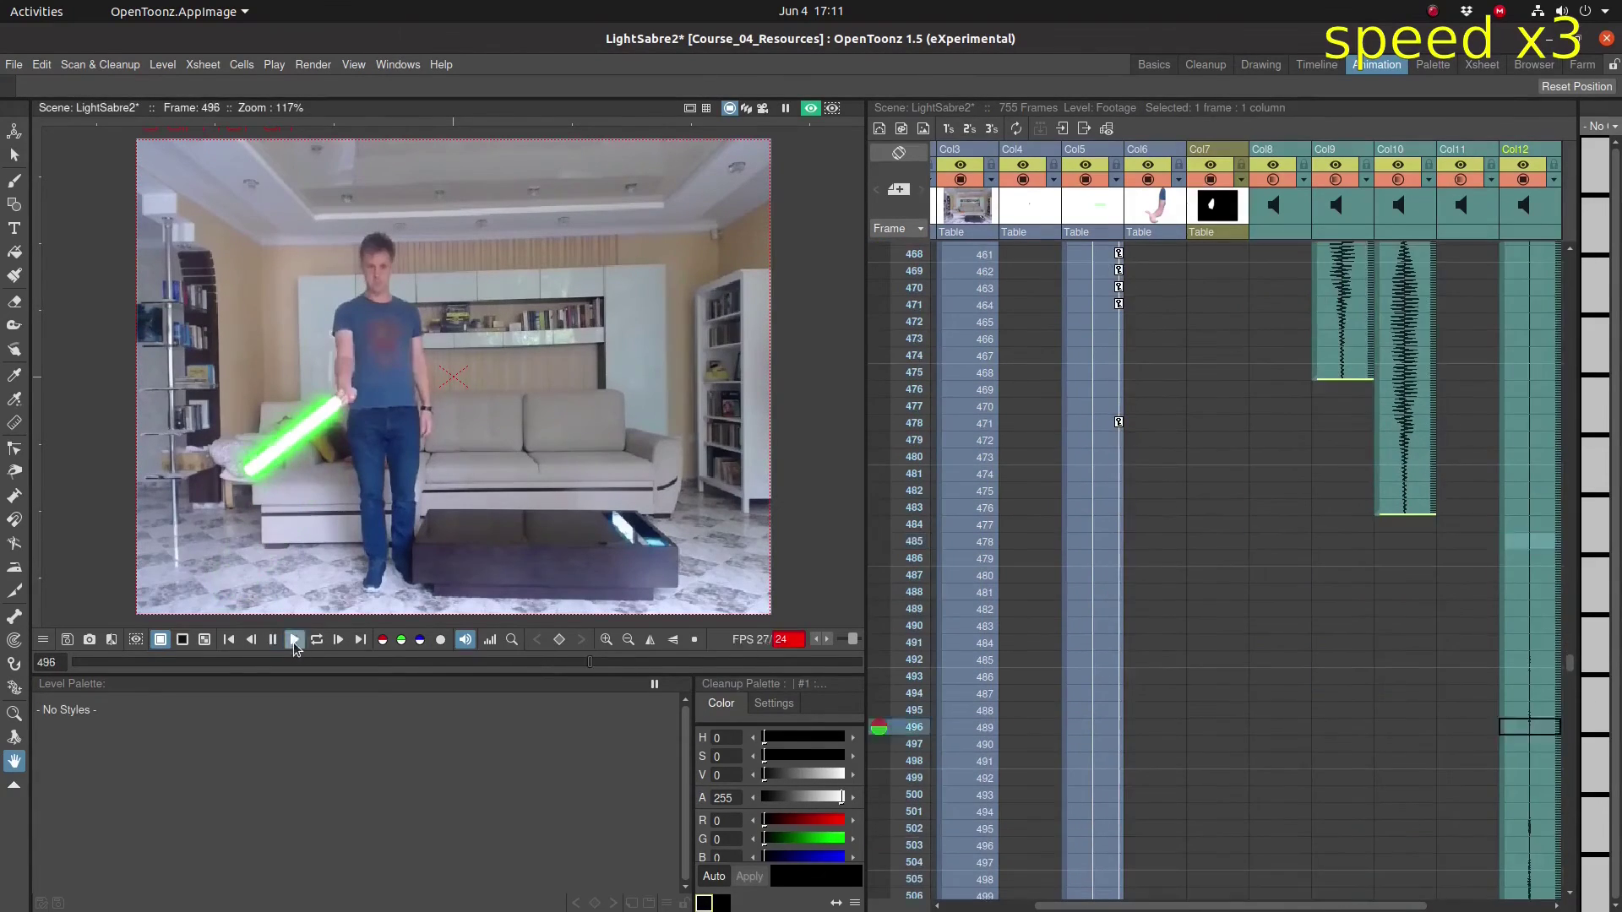
pyautogui.click(292, 644)
# Delete the Col12 footage audio from frame 528 to frame 712
pyautogui.click(1527, 767)
pyautogui.scroll(-20, 1527, 767)
pyautogui.keyDown('shift'); pyautogui.click(1528, 561); pyautogui.keyUp('shift')
pyautogui.press('Delete')
pyautogui.scroll(20, 1528, 561)
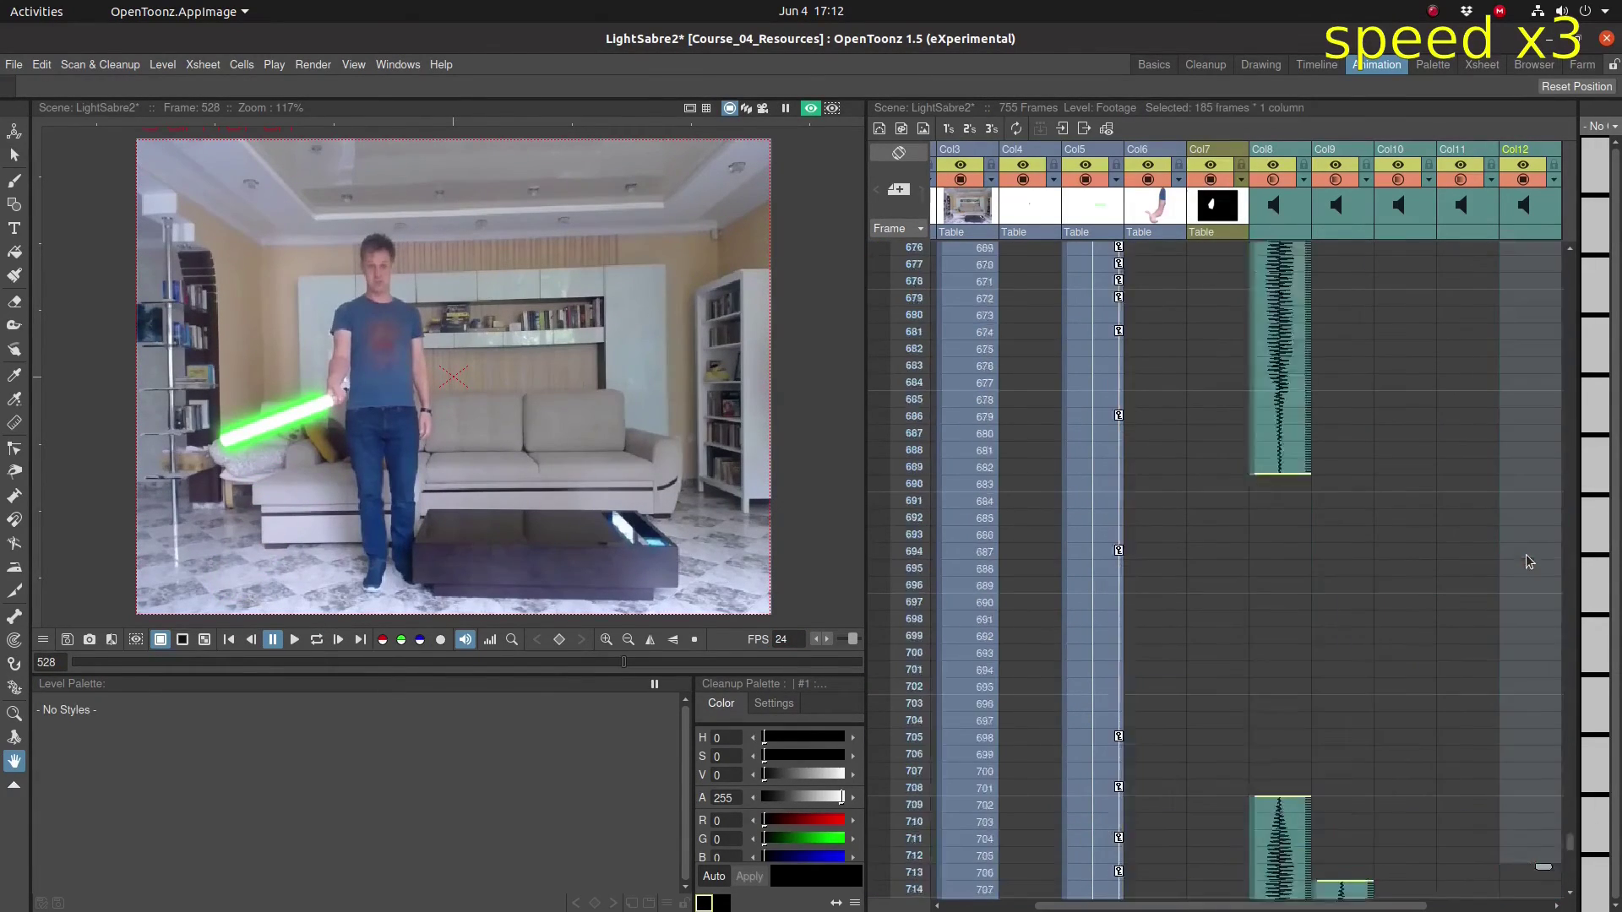
# Move the remaining 39-frame audio block in Col12 to start at frame 496 and play the scene around it
pyautogui.click(1467, 400)
pyautogui.moveTo(879, 400); pyautogui.dragTo(935, 571)
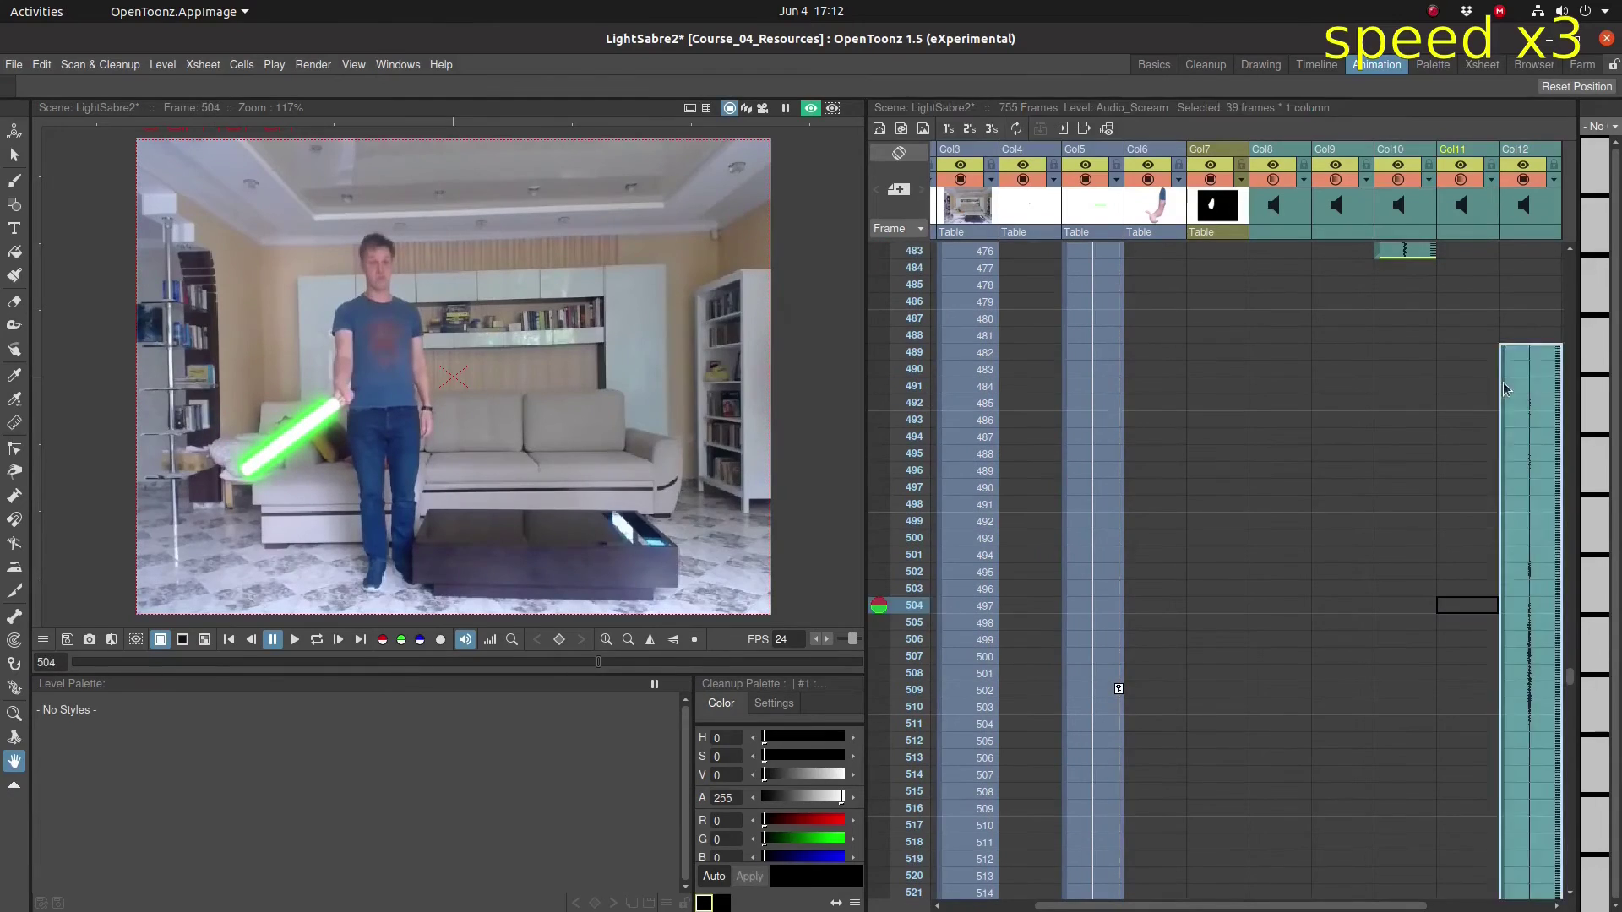
pyautogui.click(294, 643)
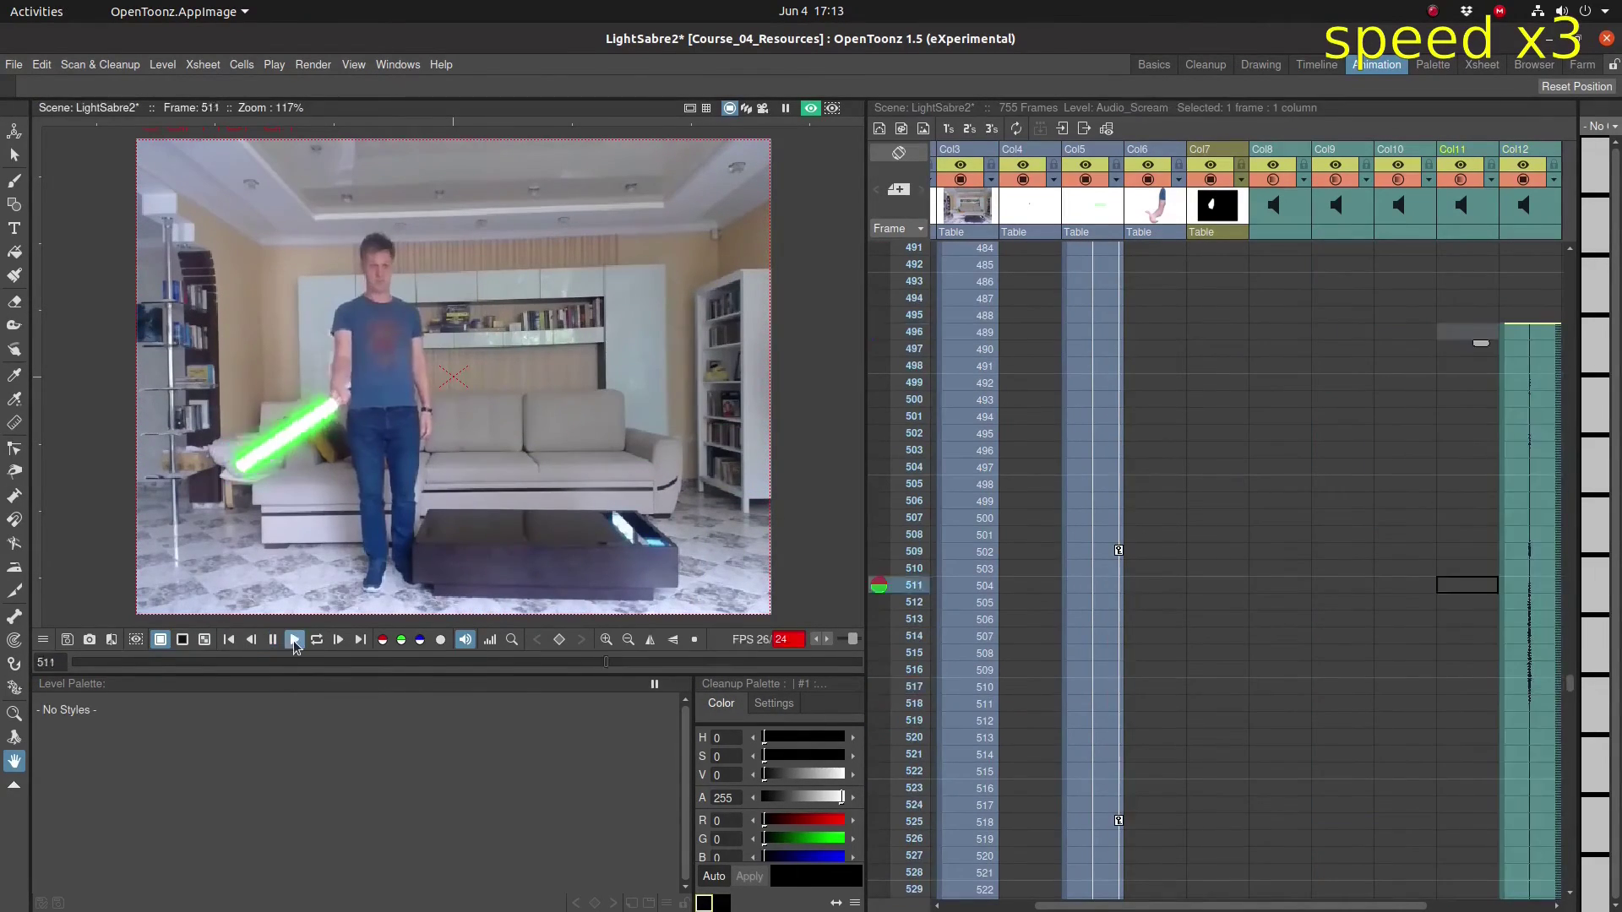
pyautogui.click(294, 647)
# Delete the unneeded footage audio in Col12 ahead of frame 660, playing the scene between cuts to find them
pyautogui.moveTo(1526, 299); pyautogui.dragTo(1525, 246)
pyautogui.press('Delete')
pyautogui.click(294, 643)
pyautogui.click(294, 643)
pyautogui.press('Delete')
pyautogui.moveTo(1525, 625); pyautogui.dragTo(1525, 892)
pyautogui.scroll(-17, 1525, 572)
pyautogui.click(295, 643)
pyautogui.click(296, 644)
pyautogui.press('Delete')
pyautogui.click(295, 644)
pyautogui.click(296, 644)
# Move the Col12 audio block that starts at frame 660 further down and play the scene from its beginning
pyautogui.click(1506, 476)
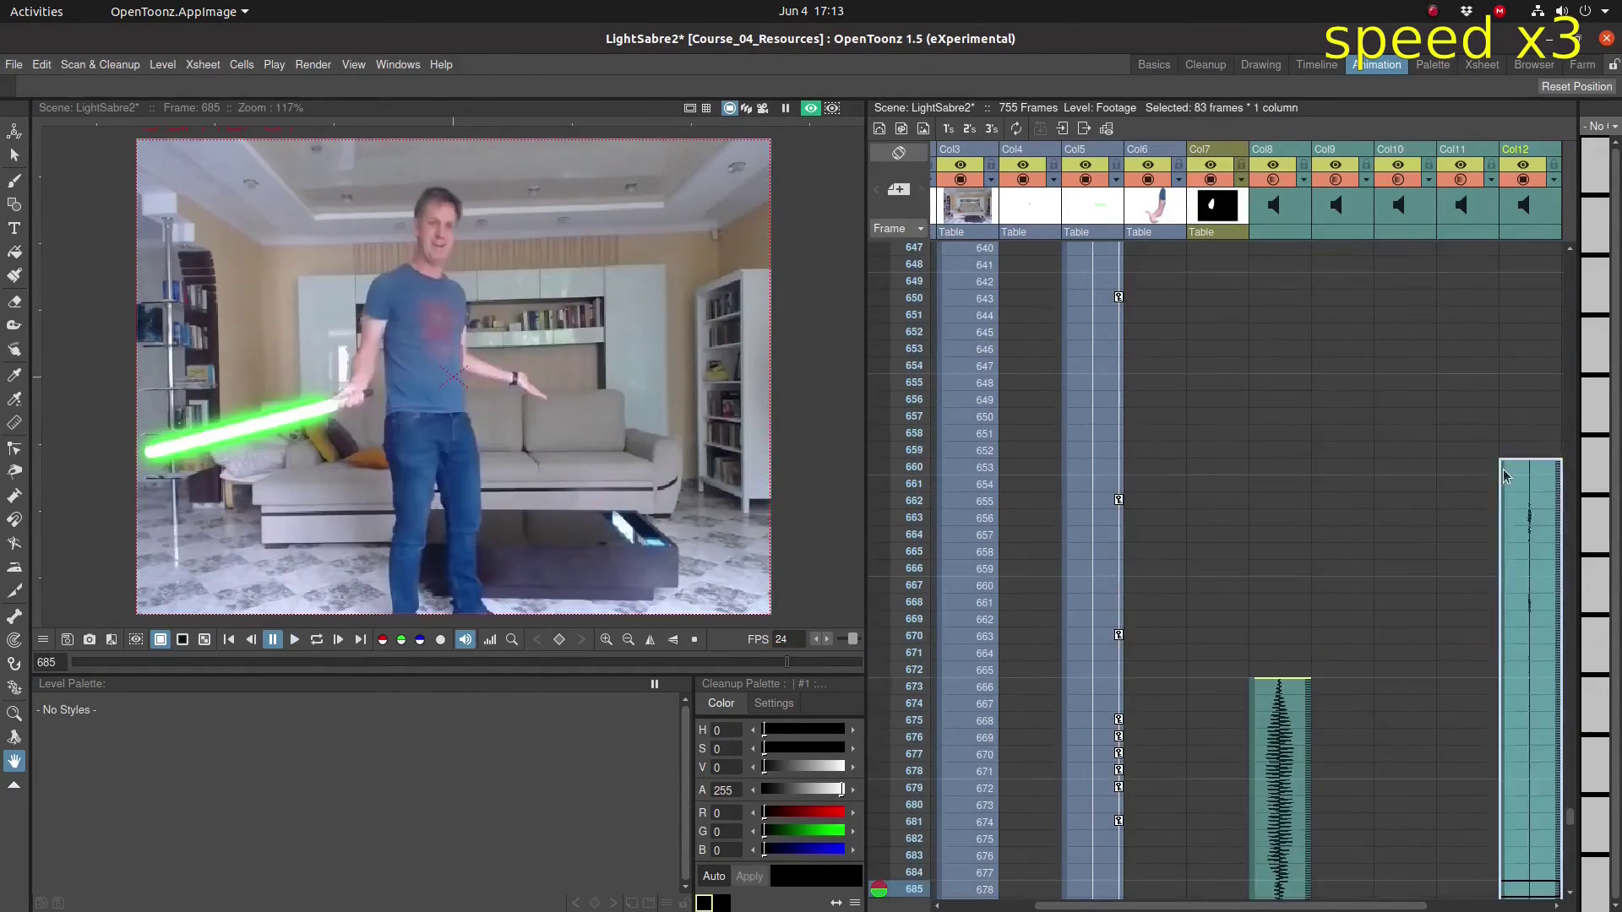
pyautogui.click(294, 644)
pyautogui.click(294, 643)
pyautogui.click(294, 644)
pyautogui.click(294, 643)
pyautogui.click(1470, 316)
pyautogui.moveTo(1504, 346); pyautogui.dragTo(1514, 446)
pyautogui.click(294, 643)
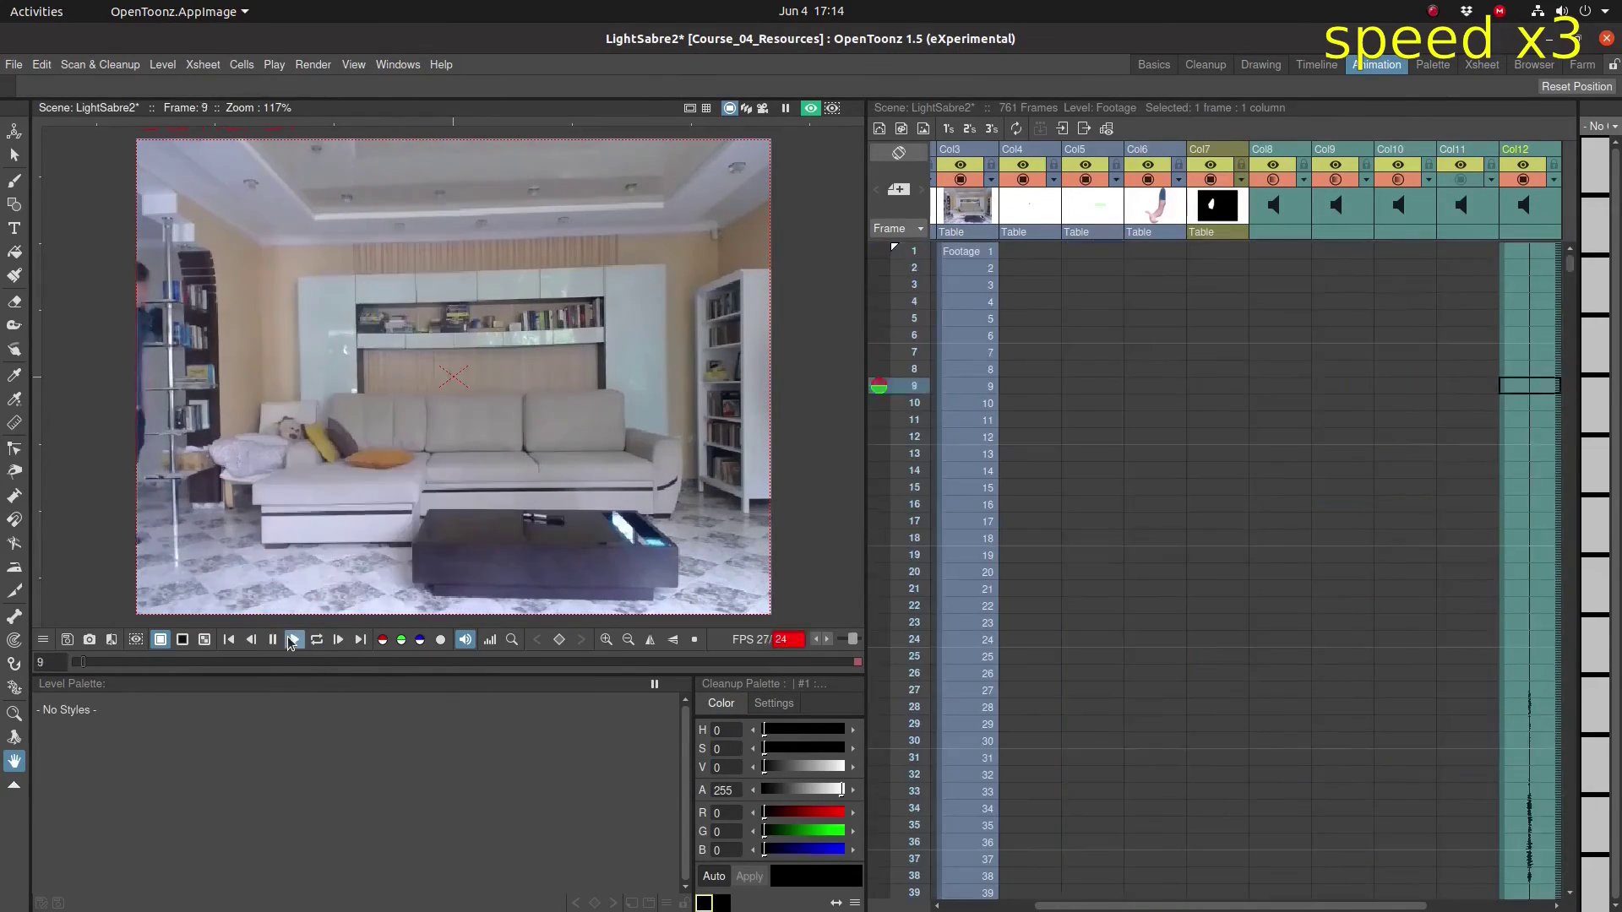
pyautogui.click(296, 643)
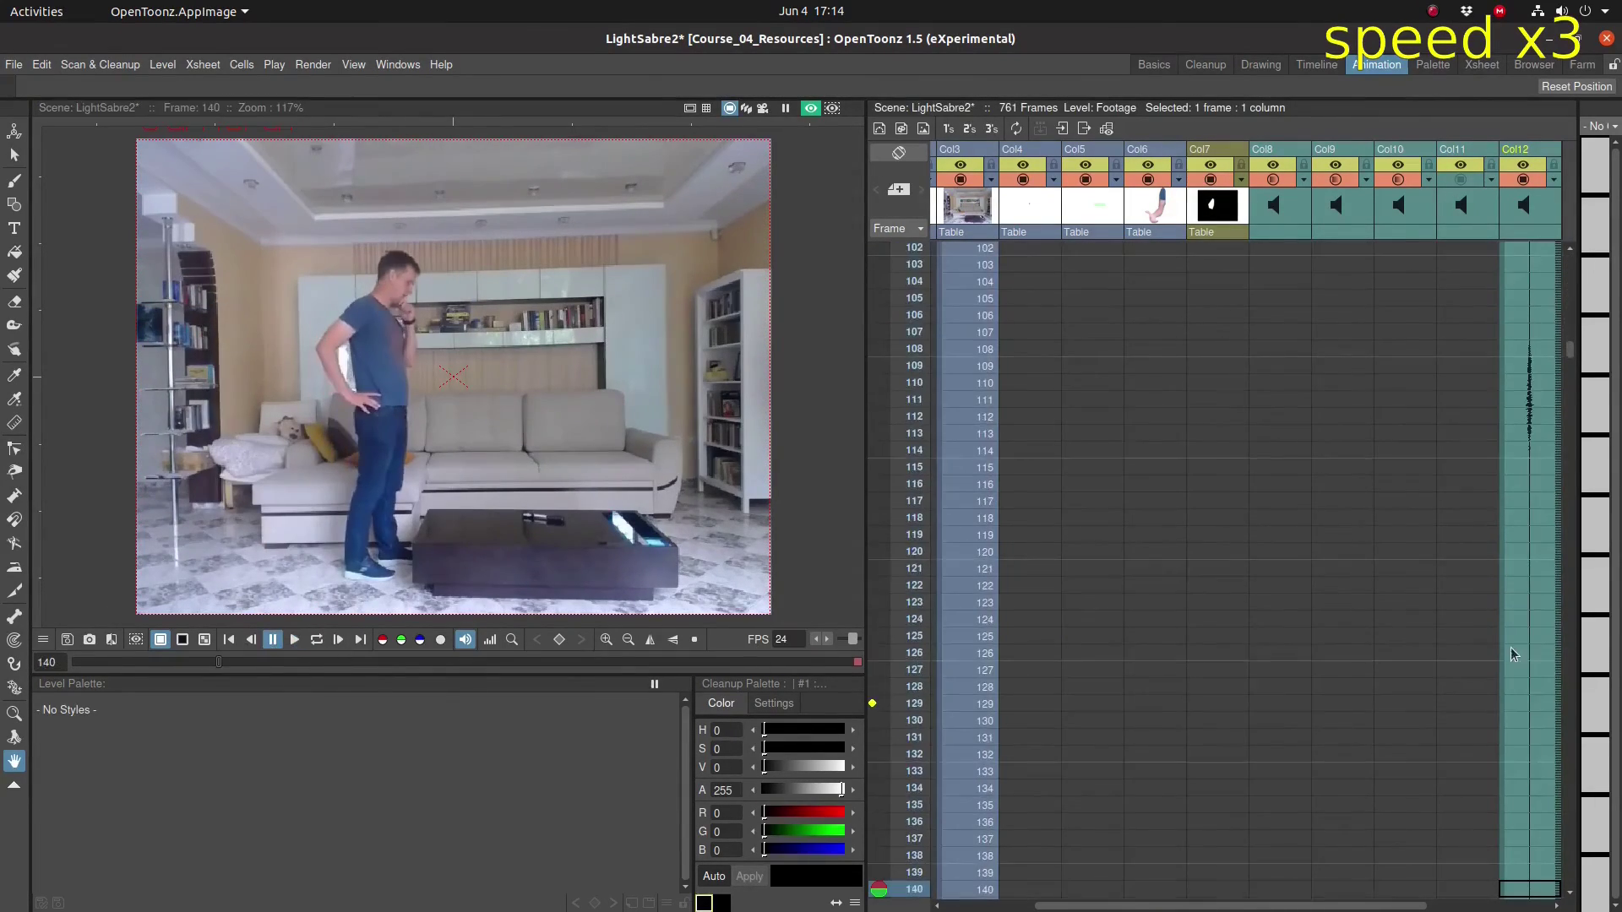
# Turn off the scream audio column Col11 near the end of the scene
pyautogui.moveTo(1570, 355); pyautogui.dragTo(893, 776)
pyautogui.click(1458, 172)
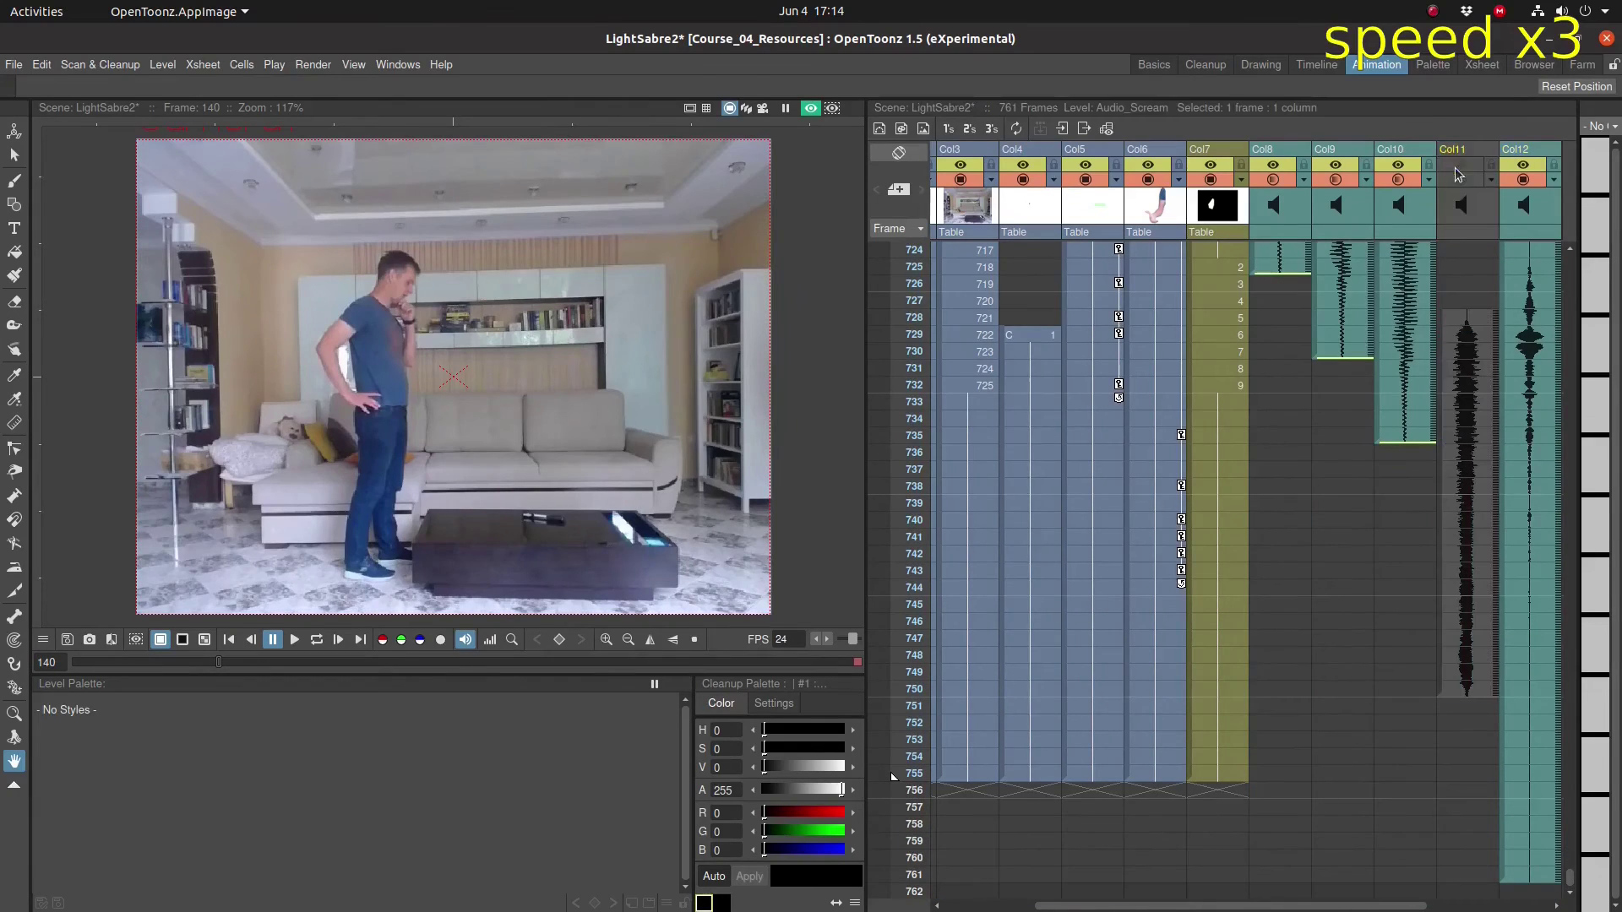
# Set the start marker at frame 713 and play the scene's ending with the footage audio
pyautogui.click(1448, 269)
pyautogui.scroll(4, 901, 353)
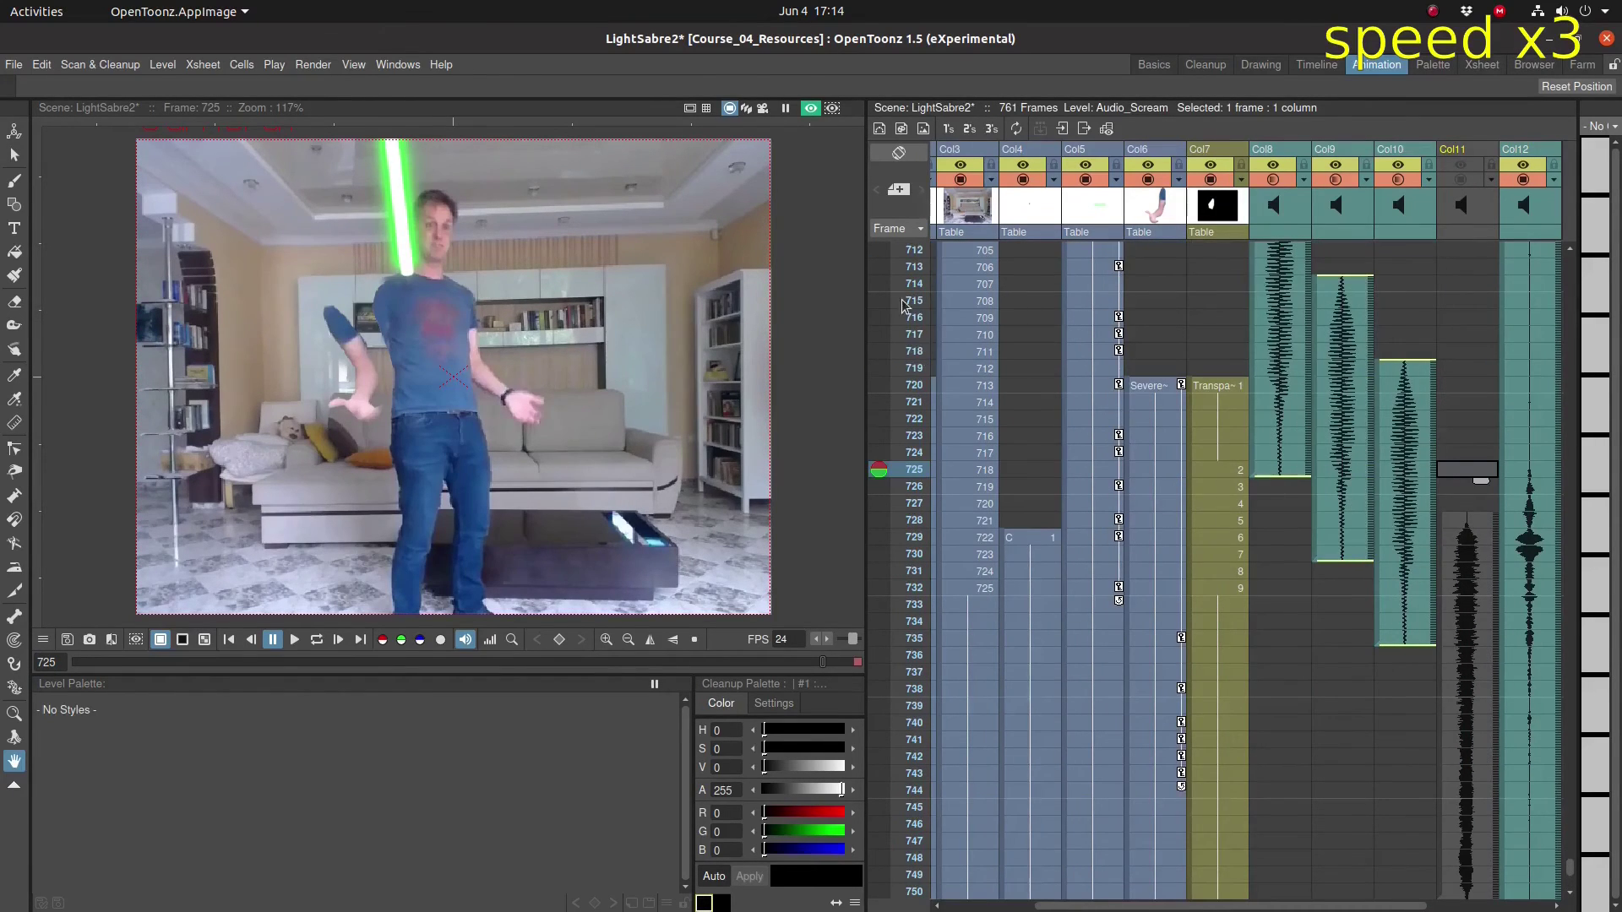
pyautogui.click(909, 269)
pyautogui.rightClick(907, 270)
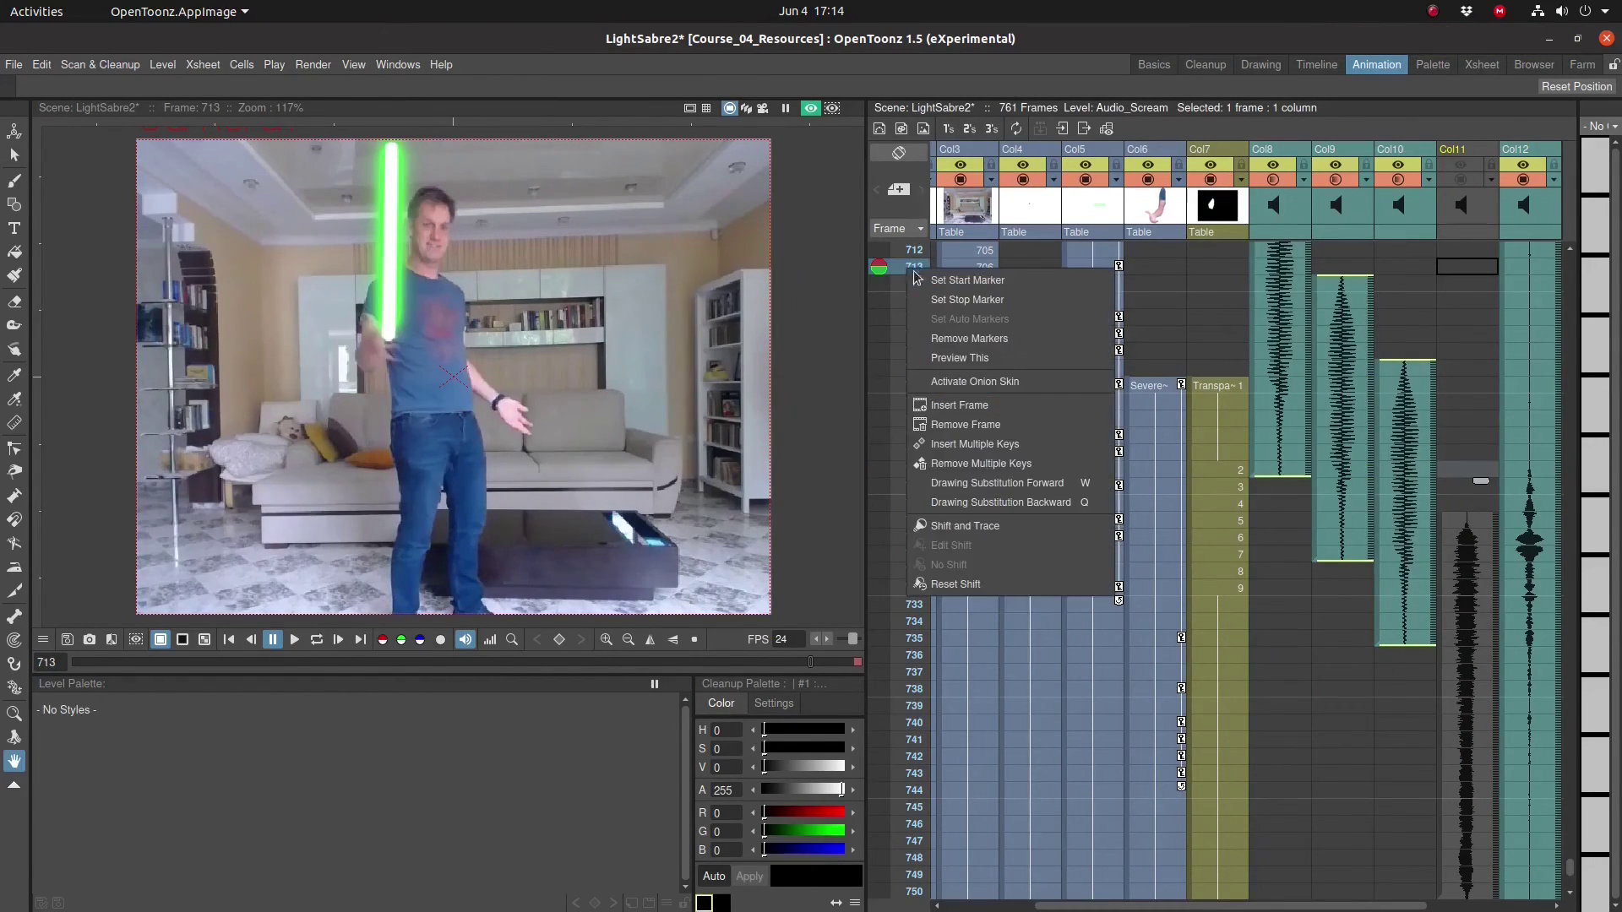
pyautogui.click(921, 277)
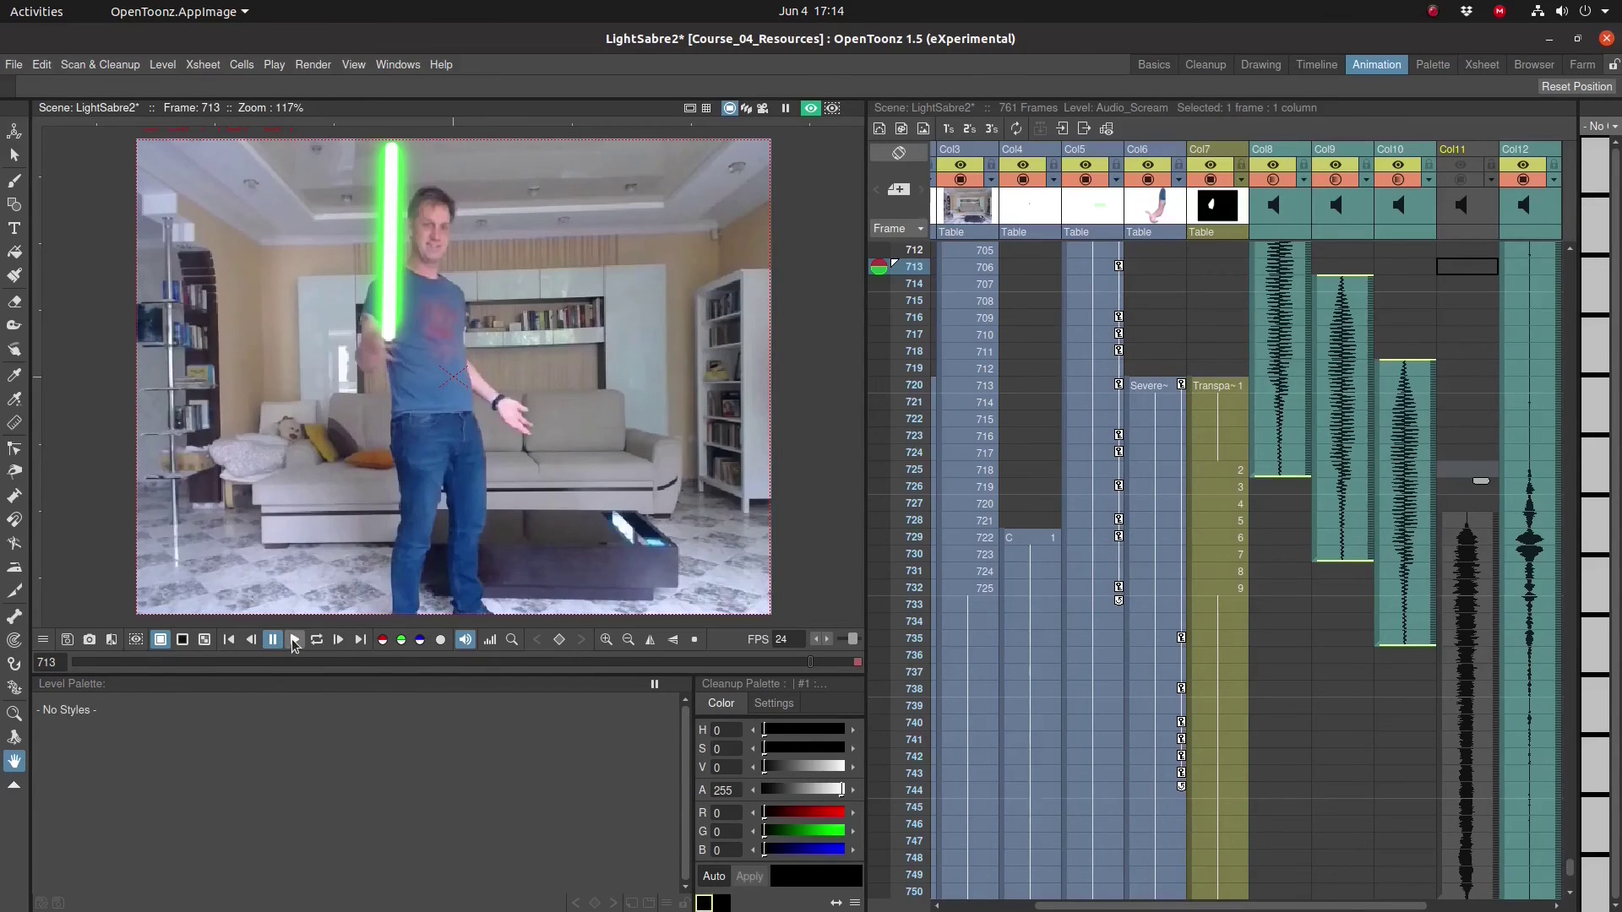
pyautogui.click(295, 642)
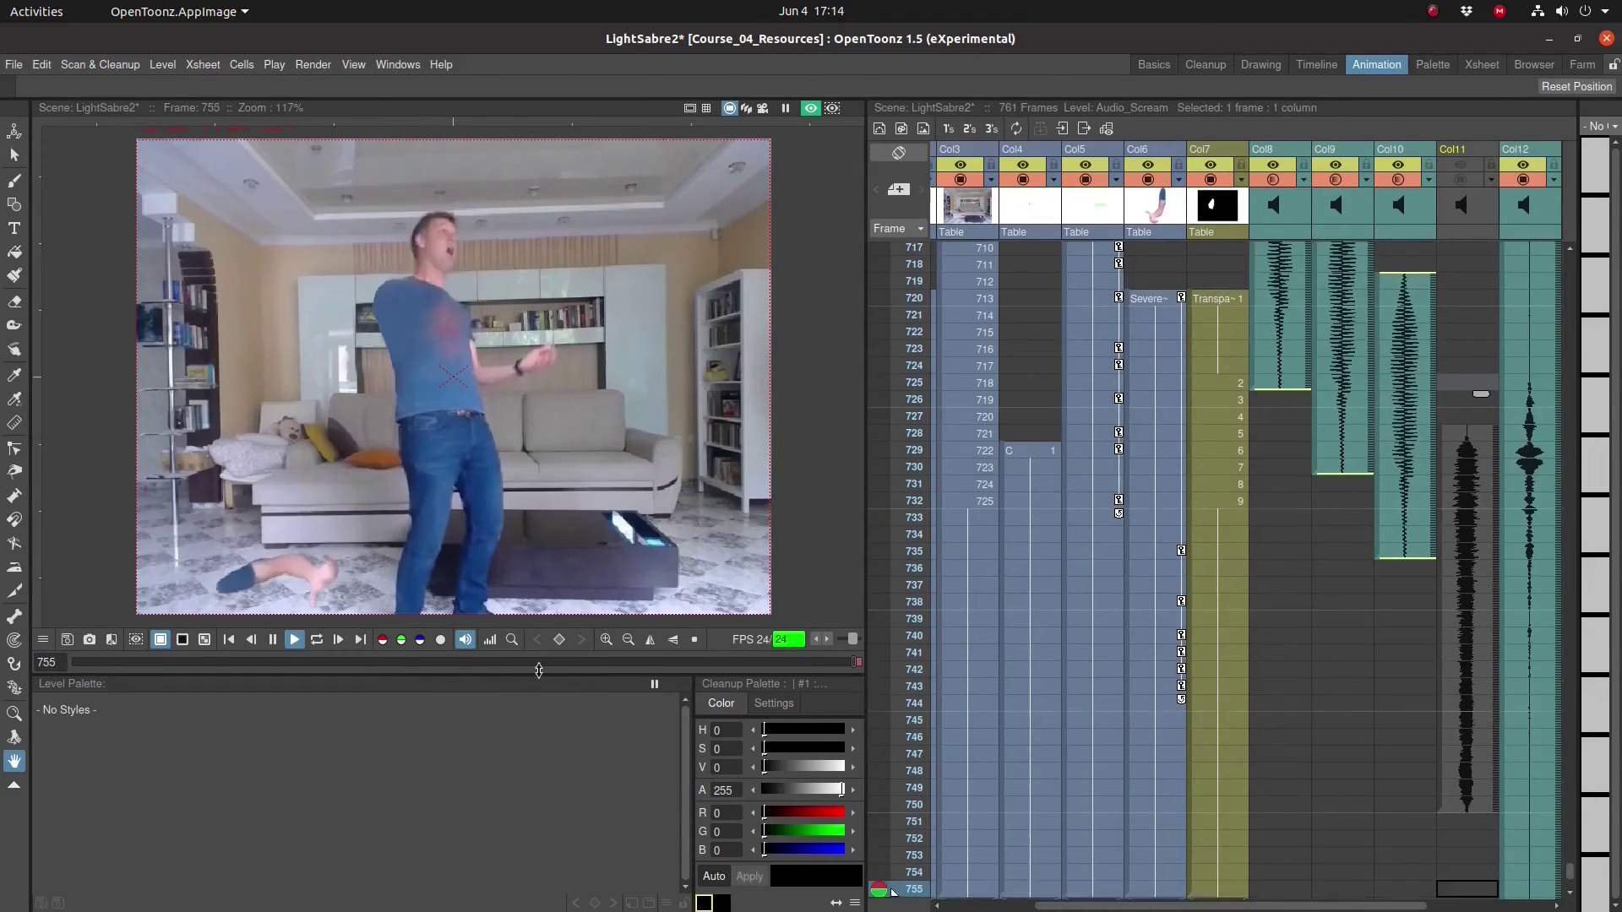
# Delete the scream audio column Col11
pyautogui.click(1473, 149)
pyautogui.rightClick(1473, 148)
pyautogui.click(1470, 239)
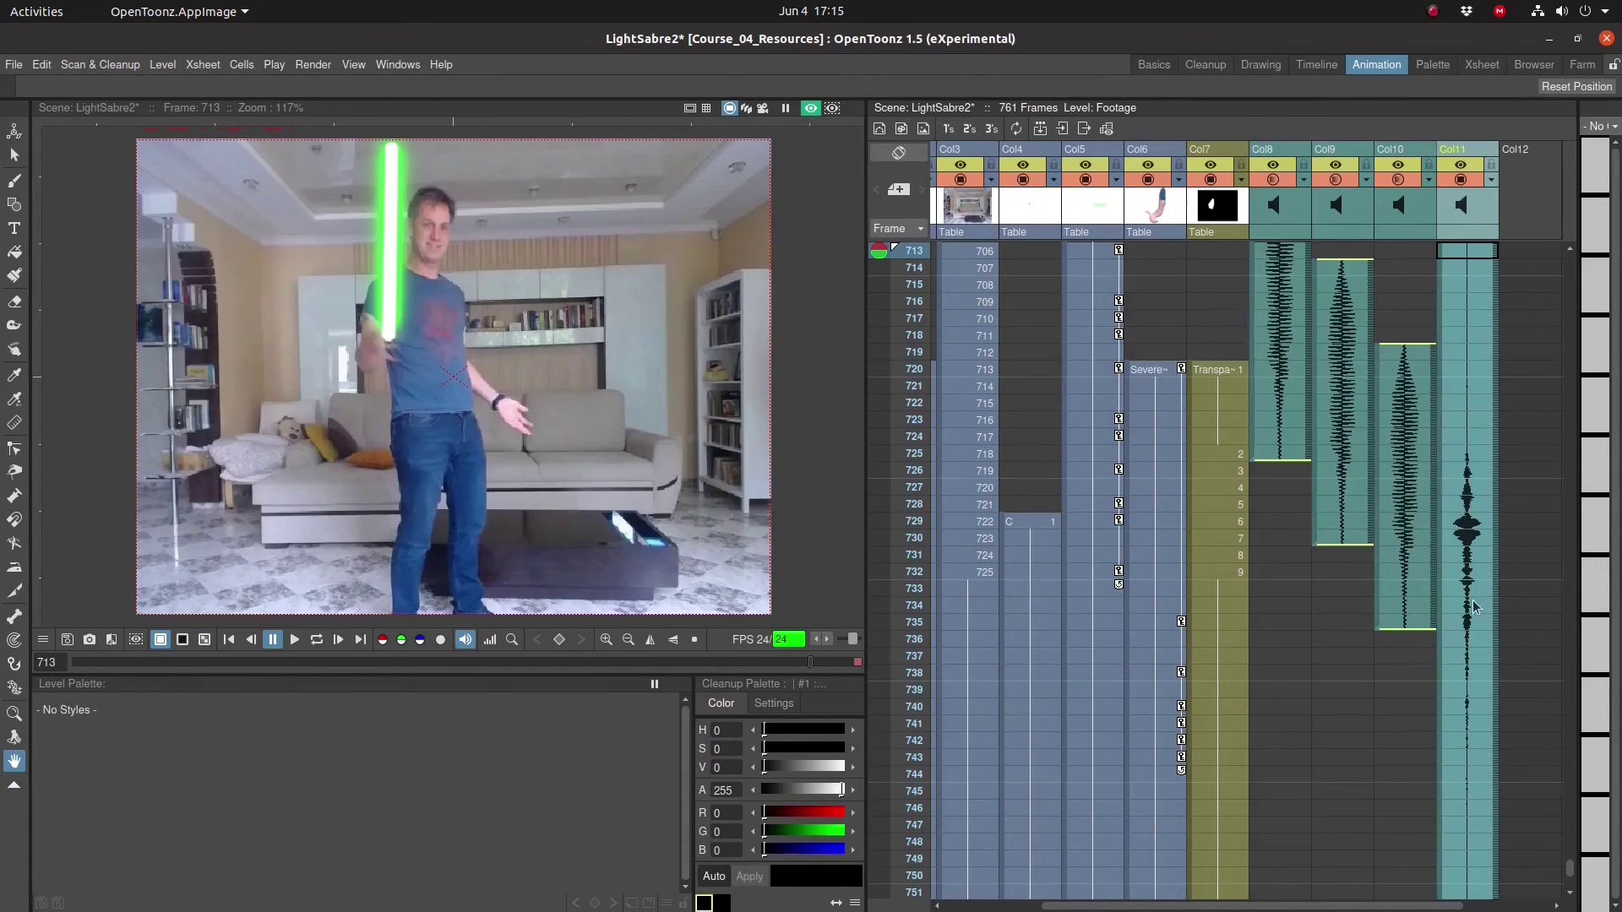
# Delete the footage audio that runs past the end of the picture, from frame 756 to frame 761
pyautogui.scroll(-5, 1472, 601)
pyautogui.click(1473, 571)
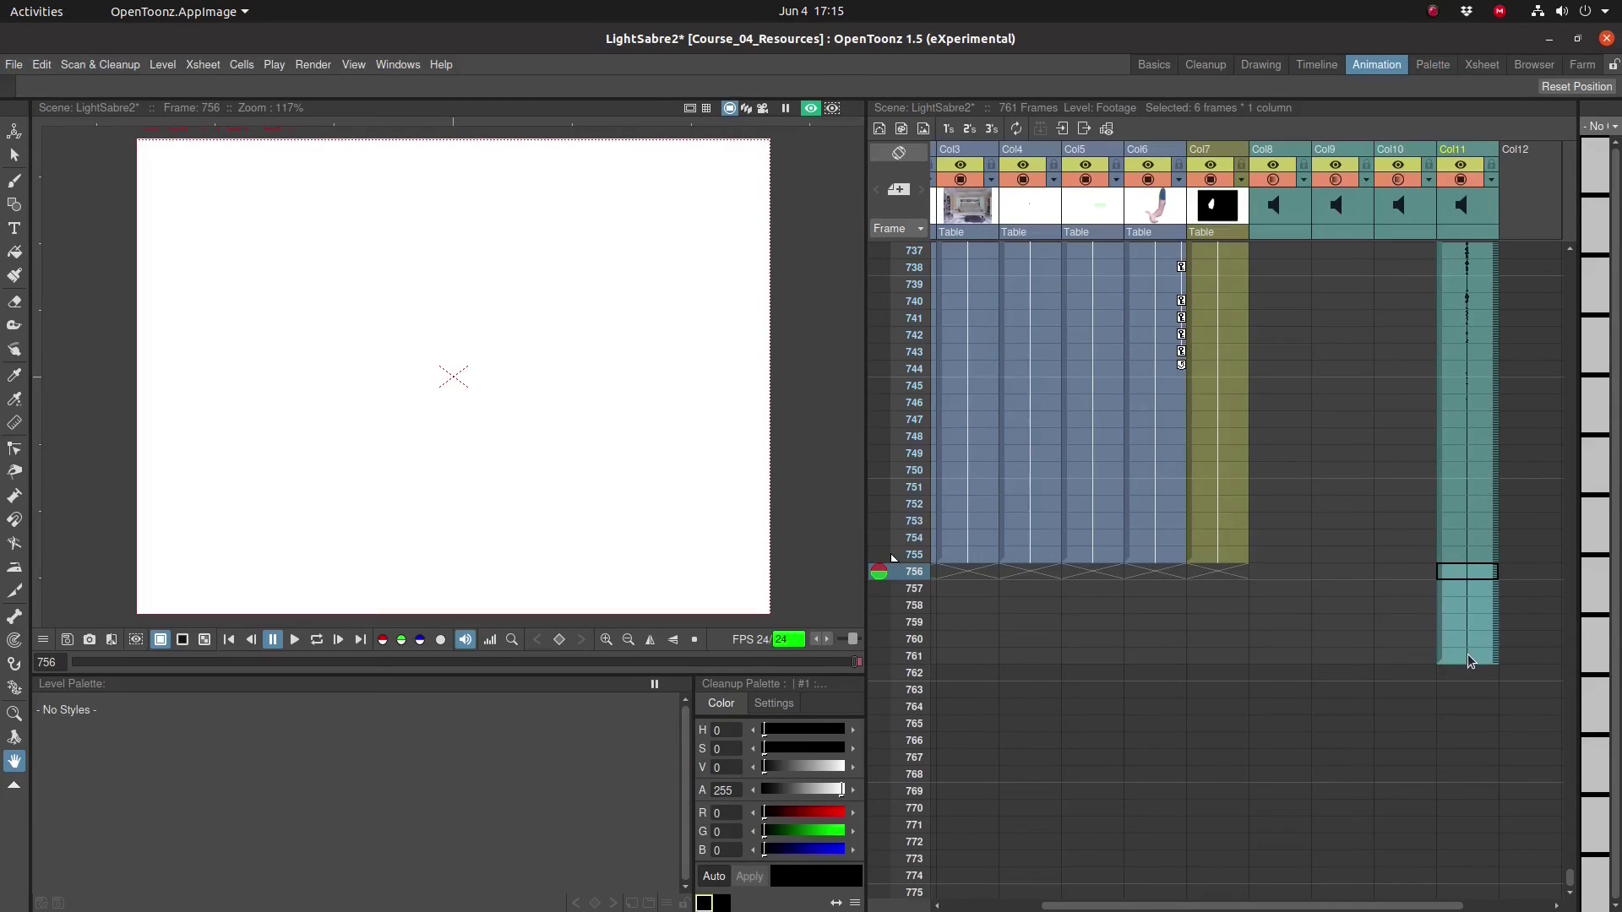
pyautogui.press('Delete')
pyautogui.scroll(5, 1453, 625)
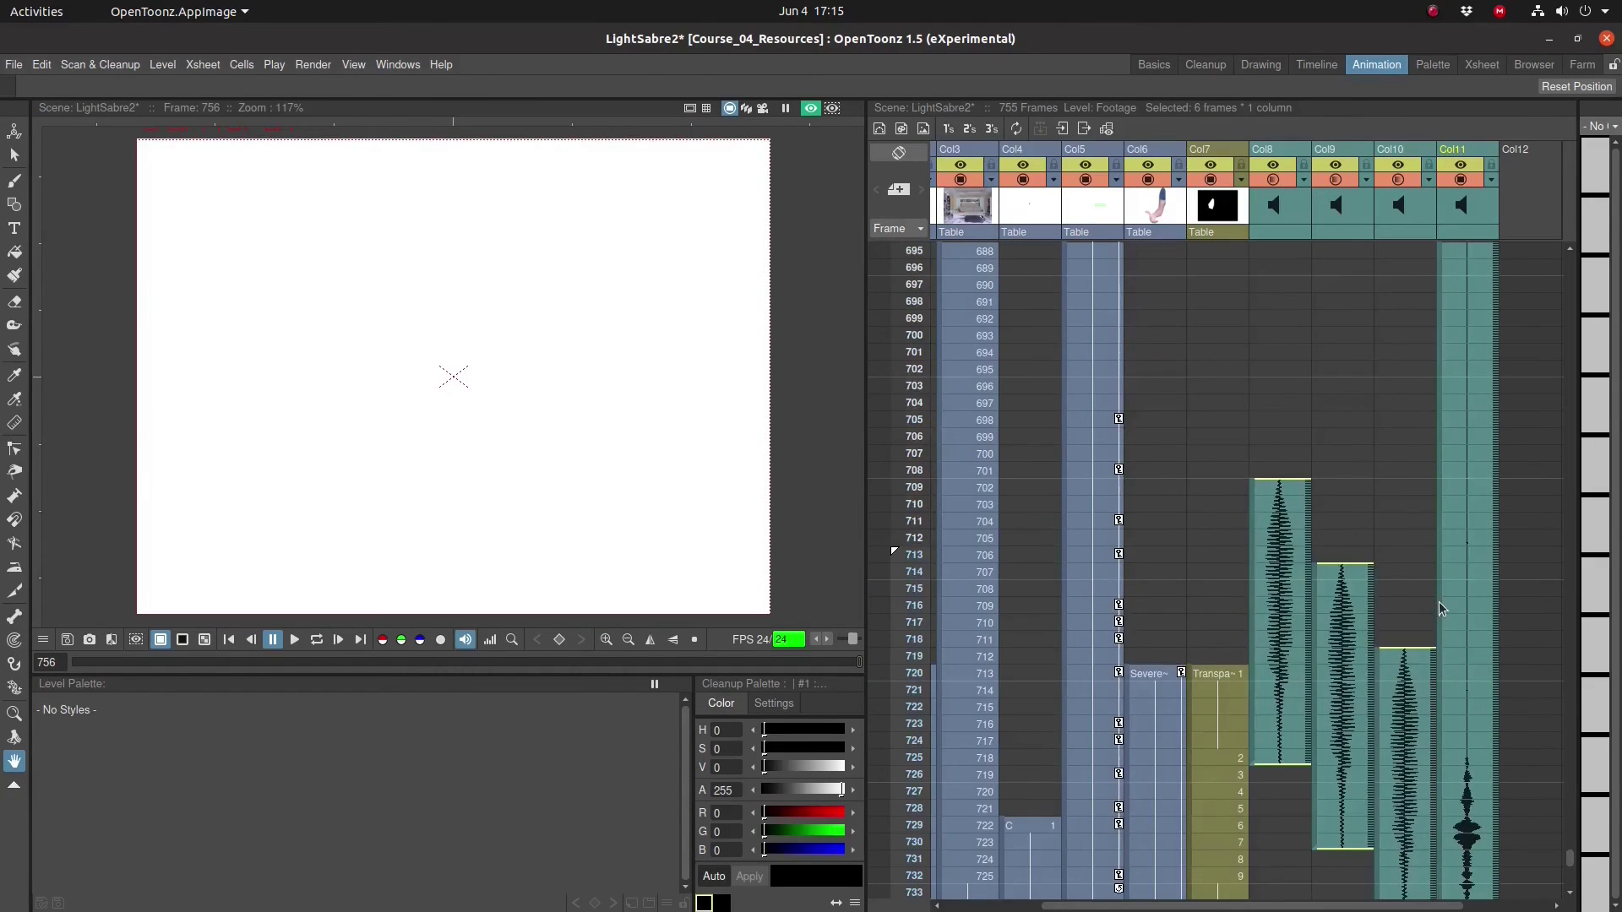